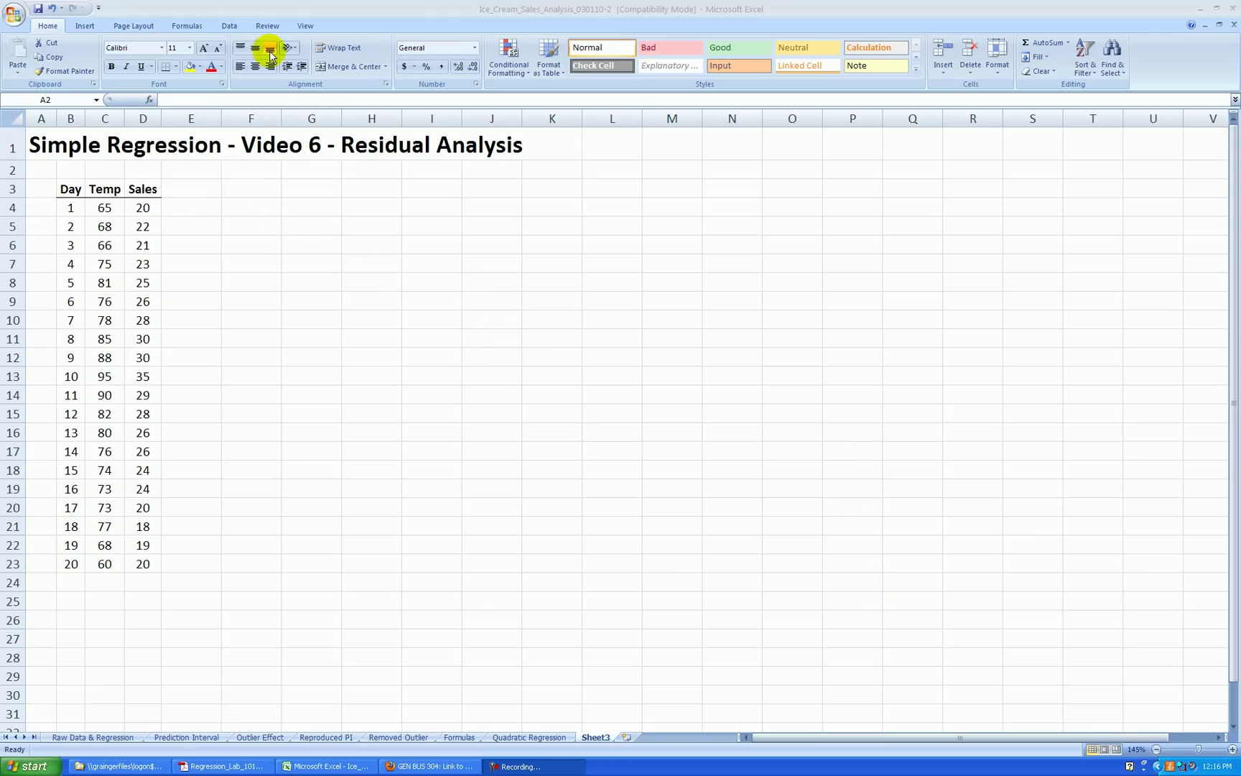
Regress Sales (D3:D23) on Temp (C3:C23) at F3, with standardized residuals and residual plots.
{"action": "left_click", "coordinate": [230, 27]}
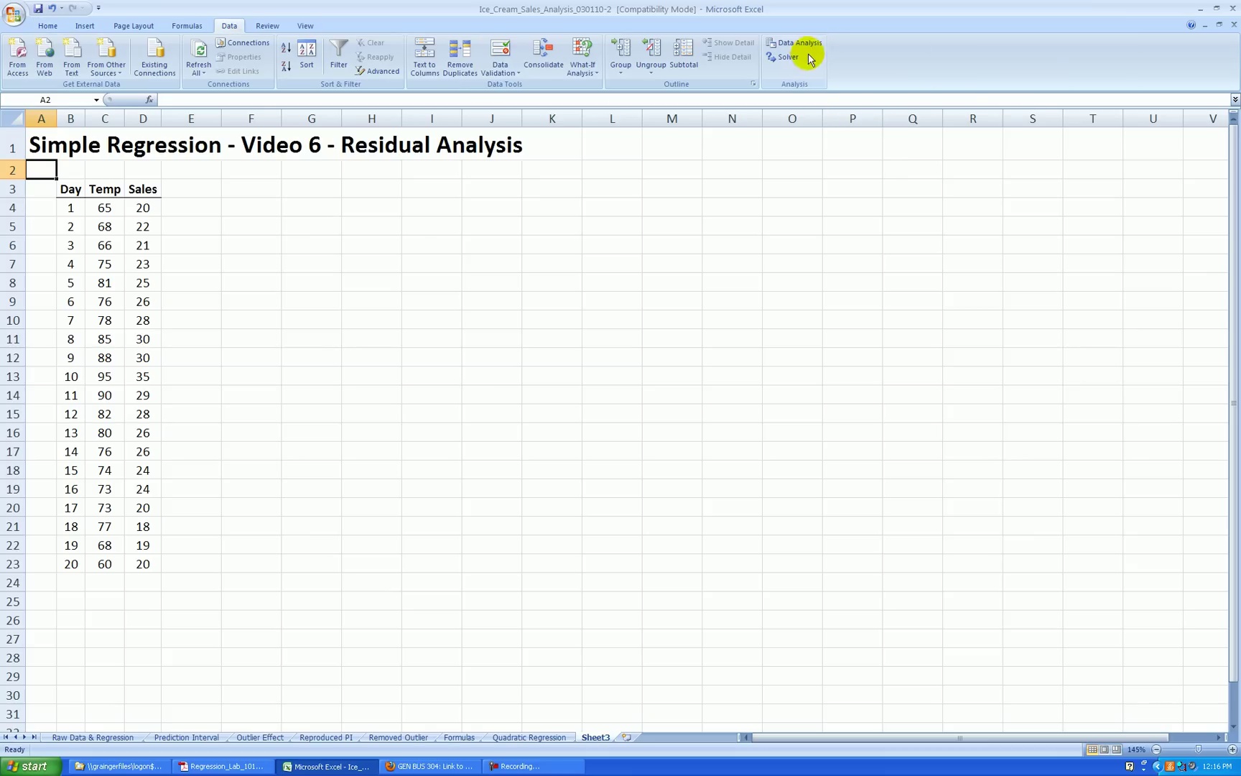
{"action": "left_click", "coordinate": [795, 43]}
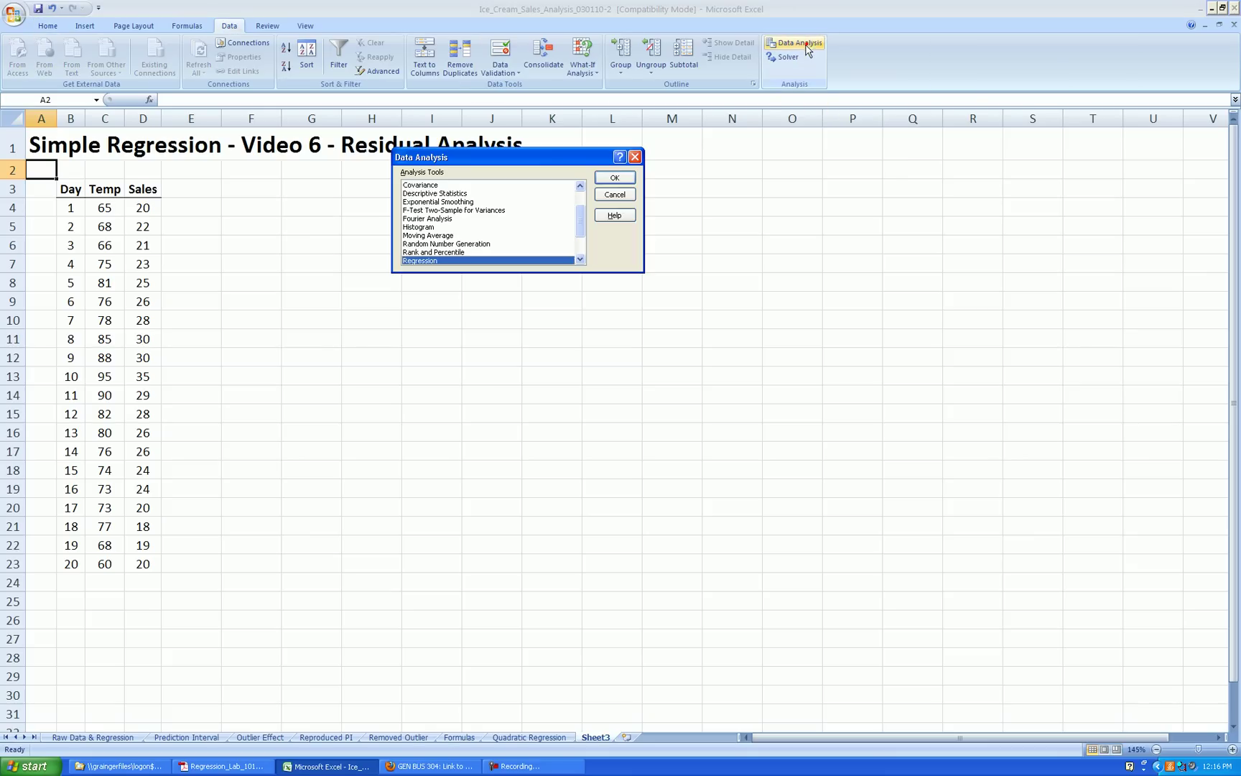
{"action": "left_click", "coordinate": [619, 178]}
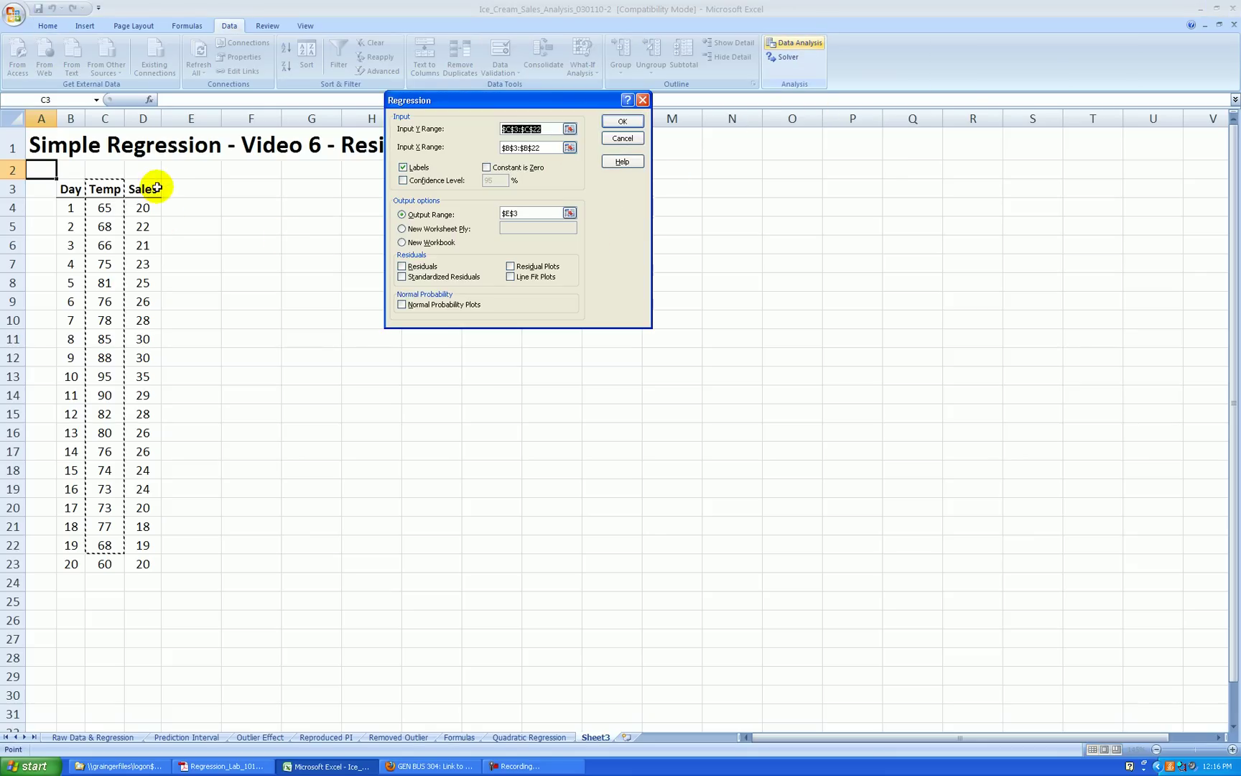
{"action": "left_click_drag", "start_coordinate": [156, 189], "coordinate": [143, 563]}
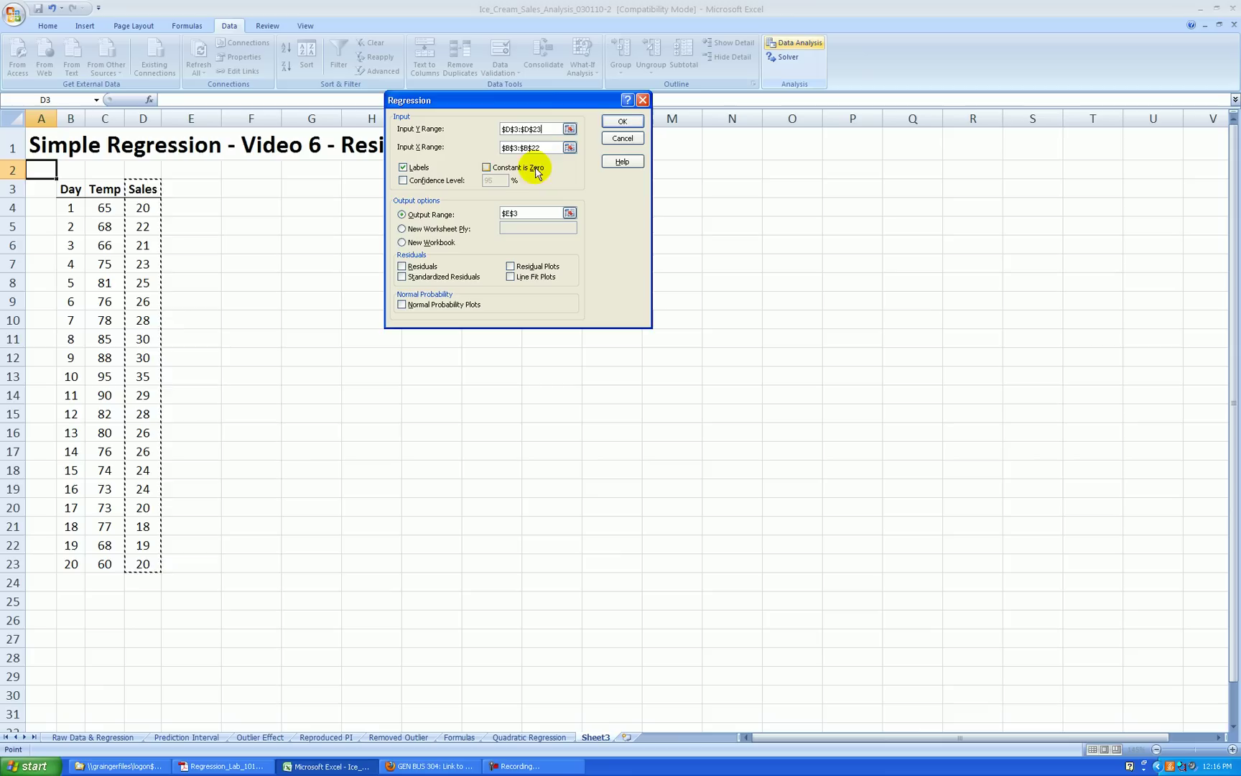
{"action": "left_click", "coordinate": [540, 148]}
{"action": "left_click_drag", "start_coordinate": [101, 189], "coordinate": [97, 563]}
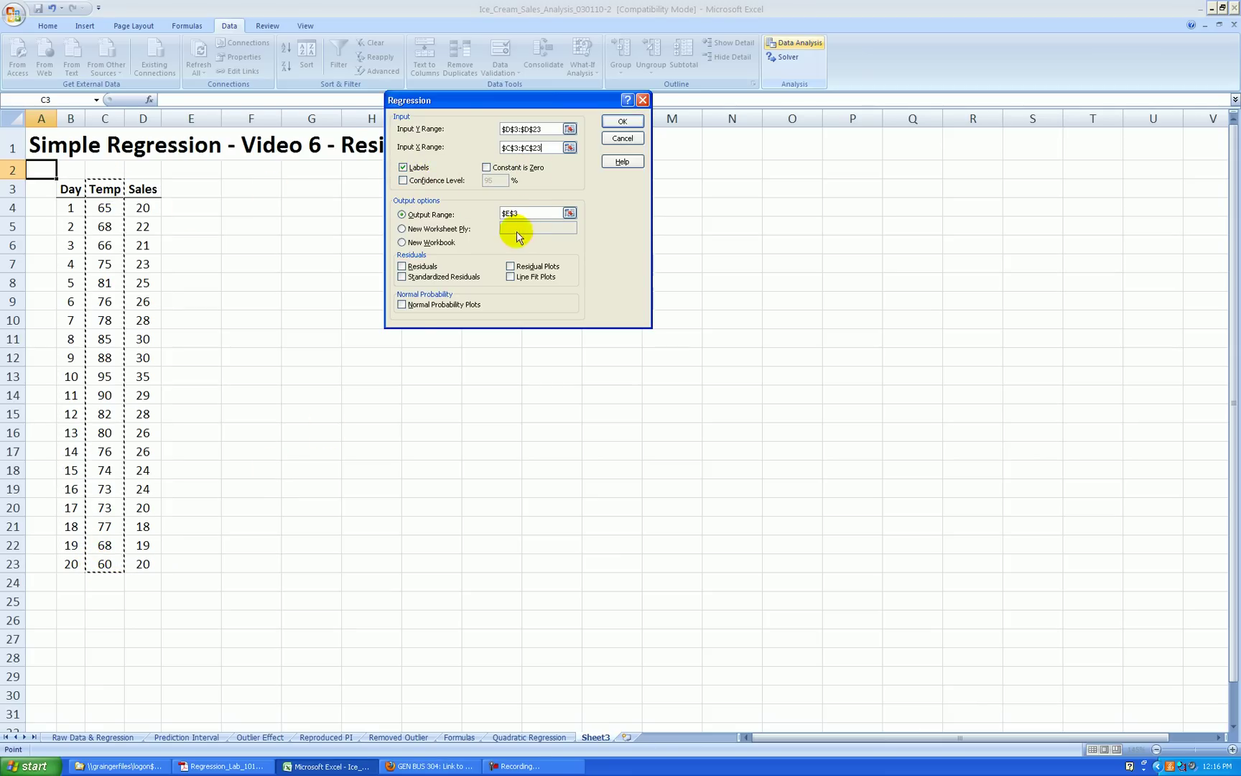
{"action": "left_click", "coordinate": [528, 214]}
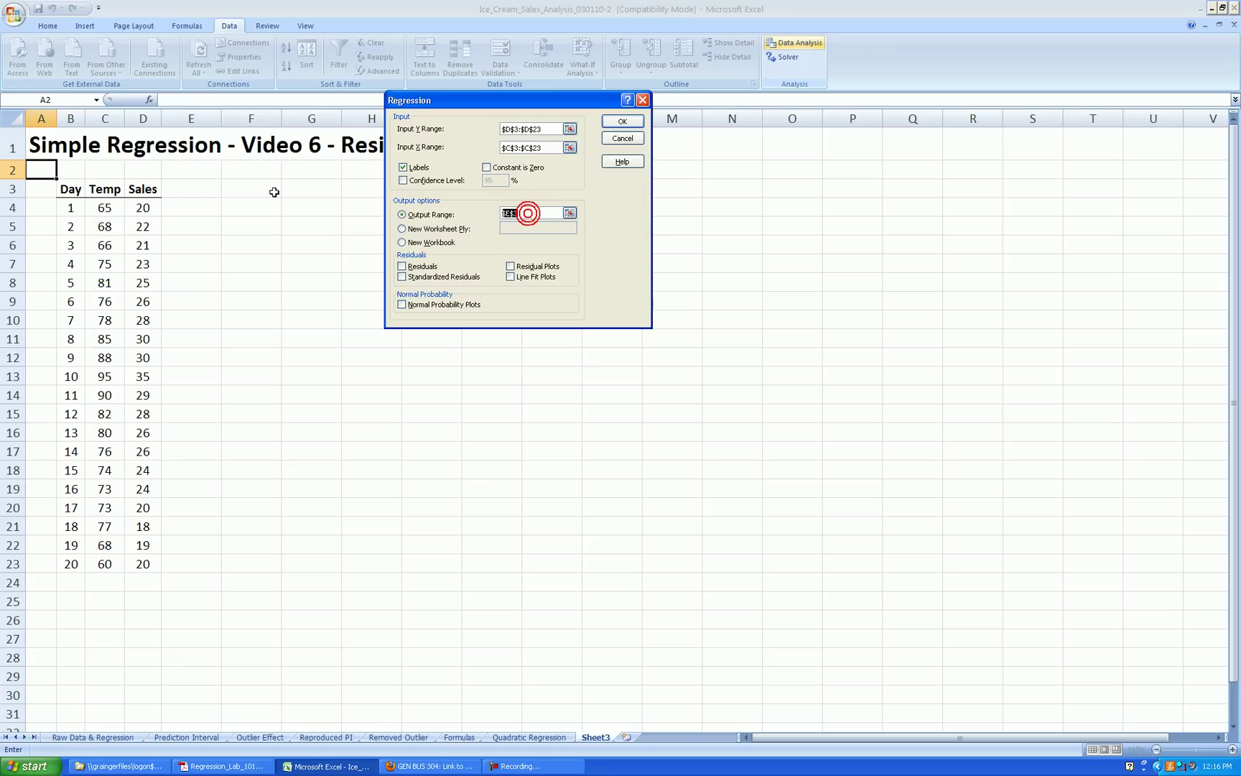
{"action": "left_click", "coordinate": [244, 191]}
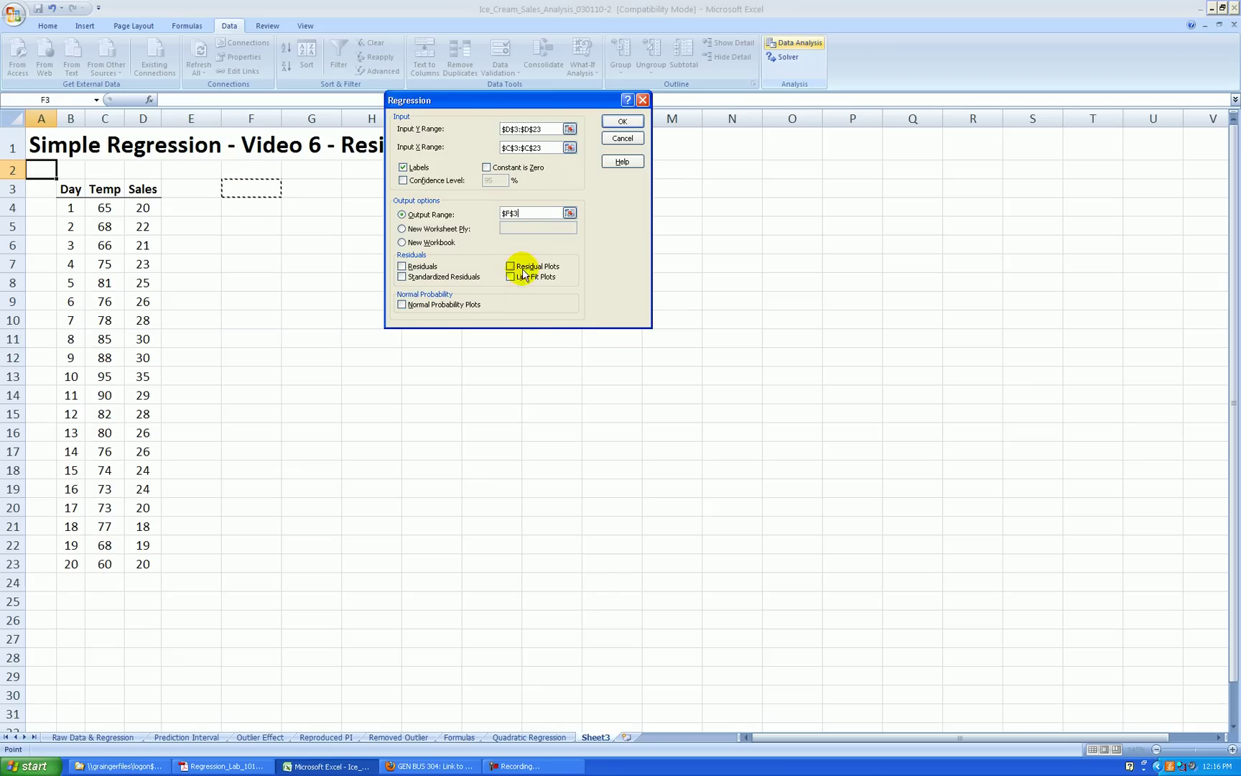
{"action": "left_click", "coordinate": [403, 278]}
{"action": "left_click", "coordinate": [511, 266]}
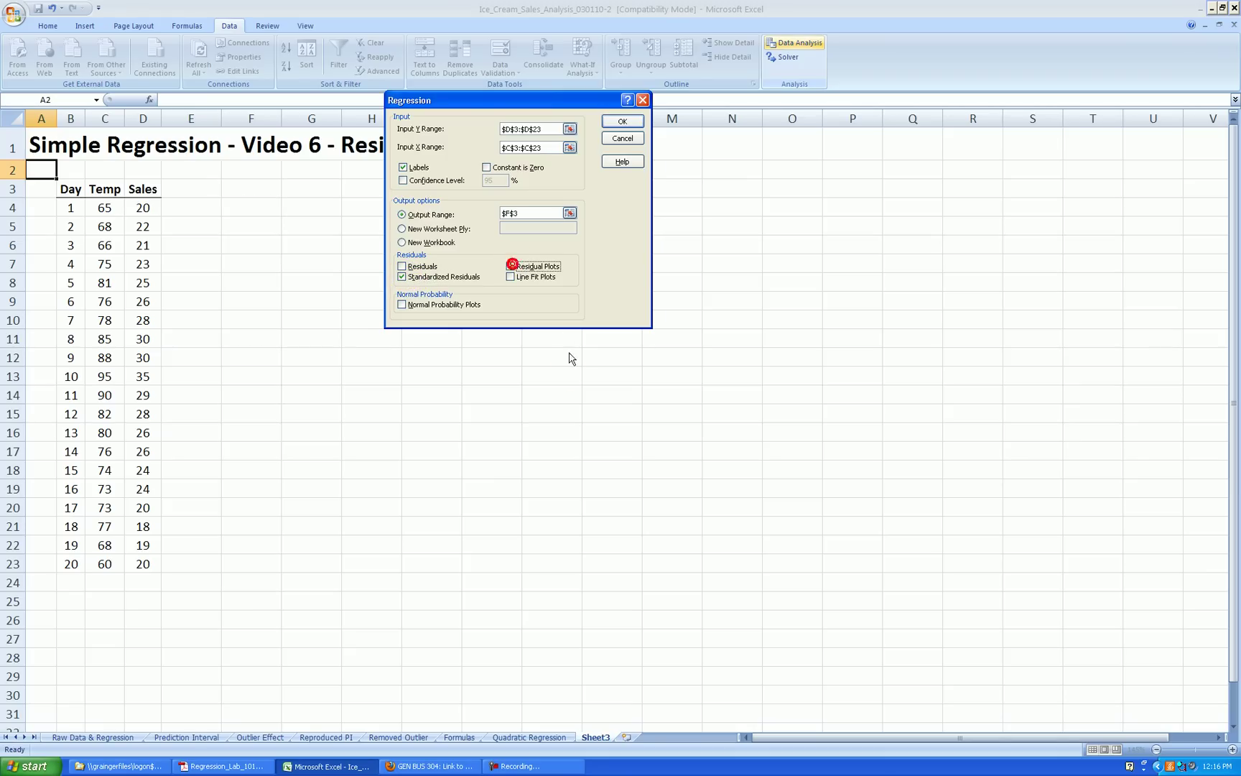
{"action": "left_click", "coordinate": [622, 121]}
{"action": "left_click", "coordinate": [849, 589]}
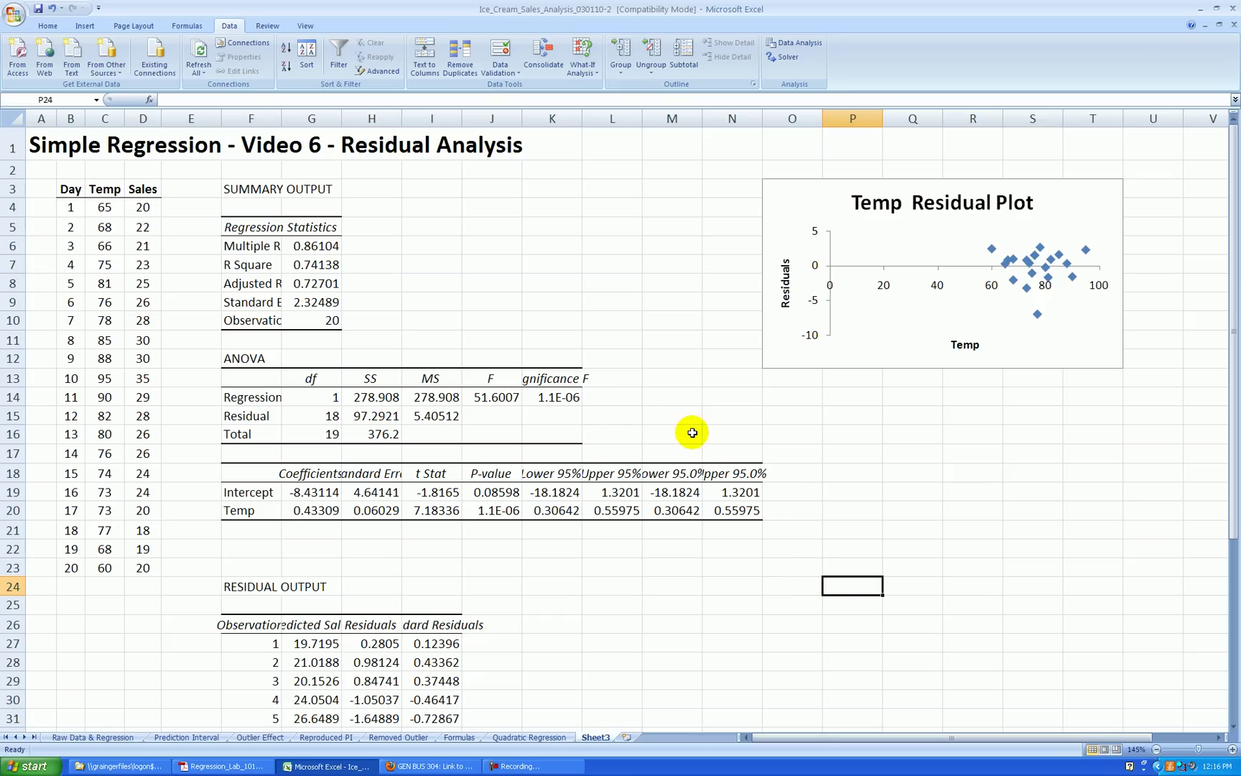
Clear the duplicate 95.0% confidence columns and copy B3:H22 from the Prediction Interval sheet.
{"action": "left_click_drag", "start_coordinate": [687, 437], "coordinate": [762, 535]}
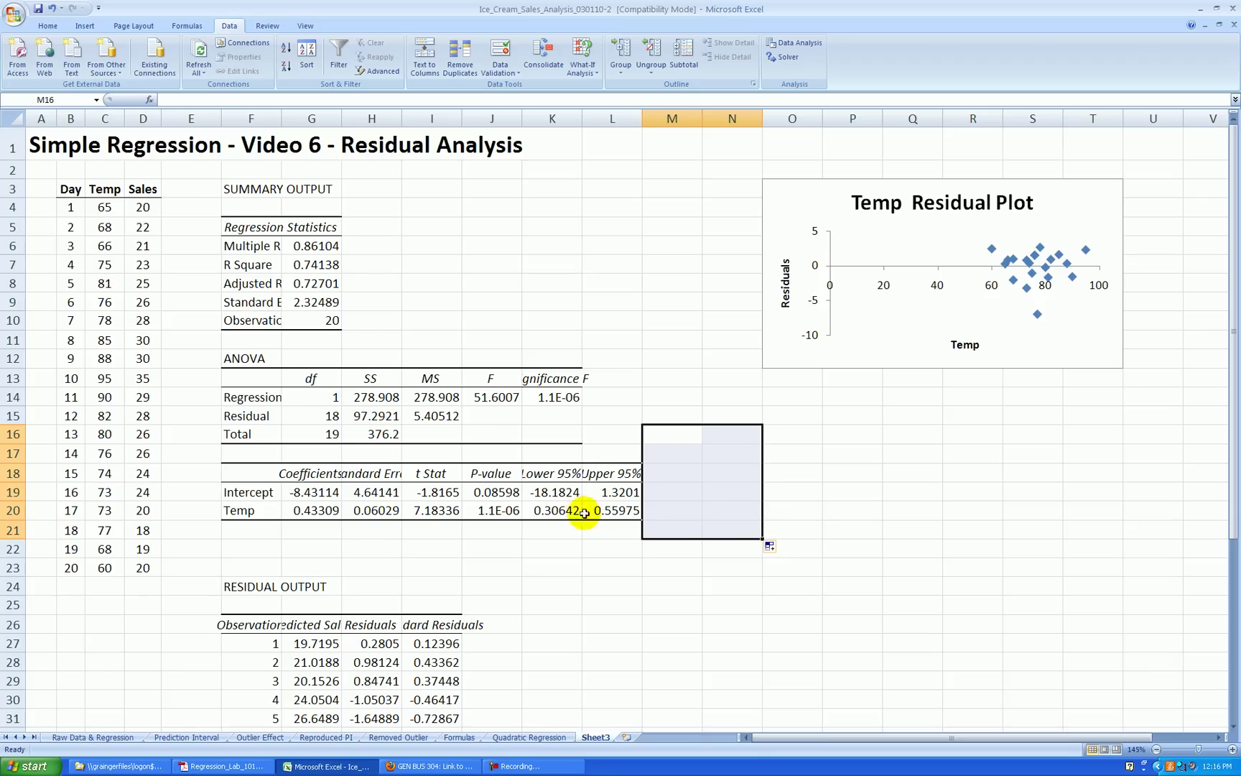
{"action": "left_click", "coordinate": [774, 530]}
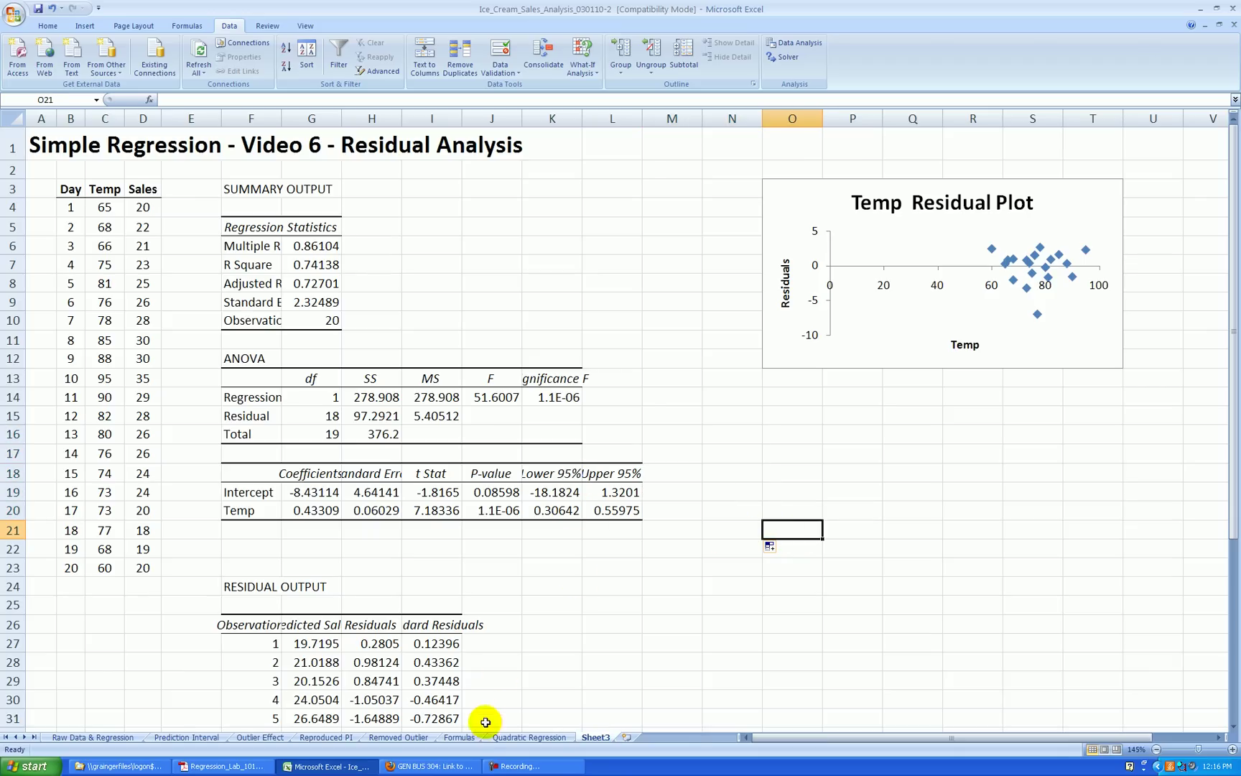
{"action": "left_click", "coordinate": [187, 736]}
{"action": "left_click", "coordinate": [384, 339]}
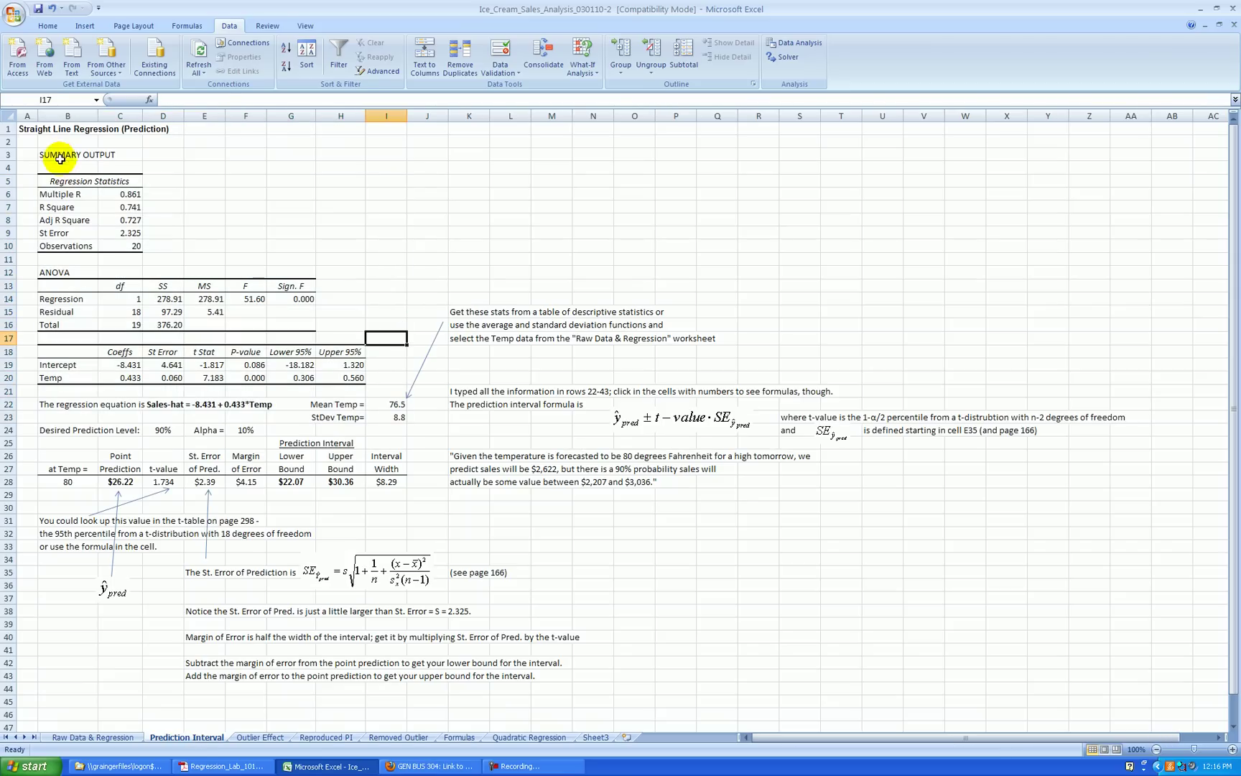
{"action": "left_click_drag", "start_coordinate": [60, 158], "coordinate": [337, 400]}
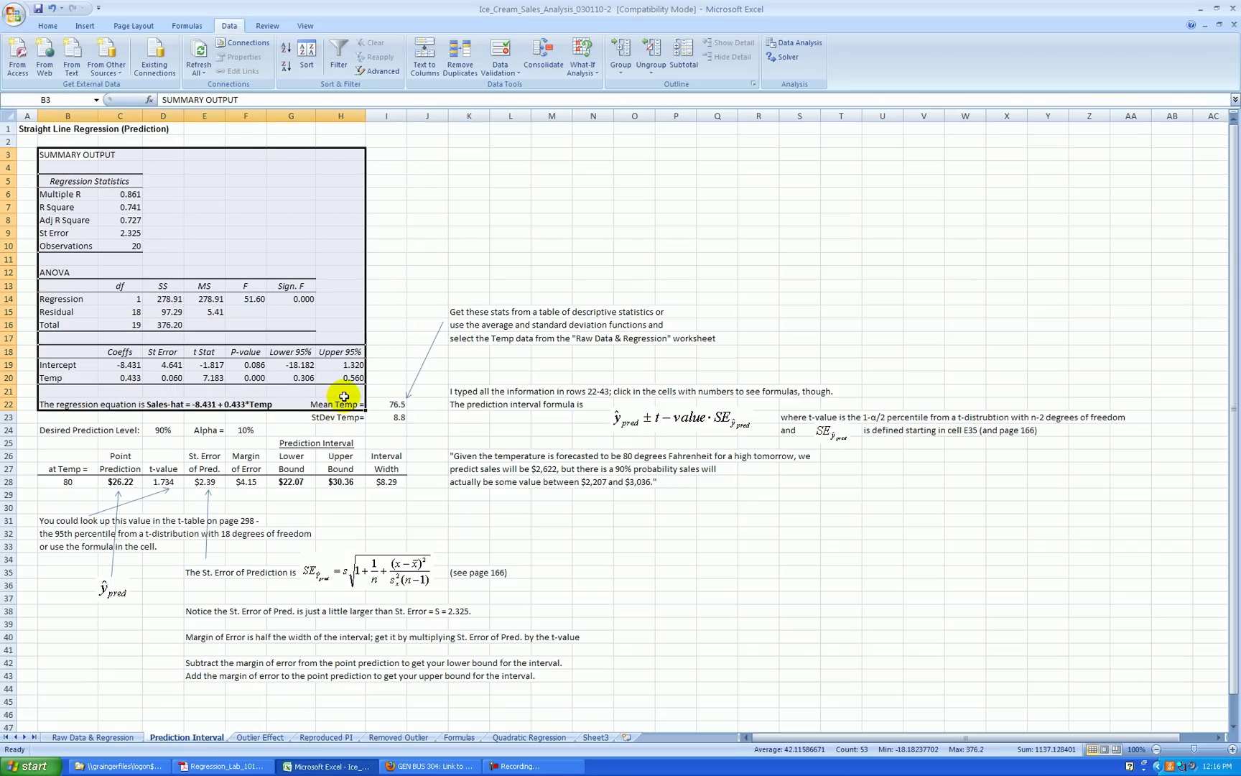
{"action": "key", "text": "ctrl+c"}
Paste the formatted summary at F3 on Sheet3 and delete the stray 'Mean Temp =' label.
{"action": "left_click", "coordinate": [600, 737]}
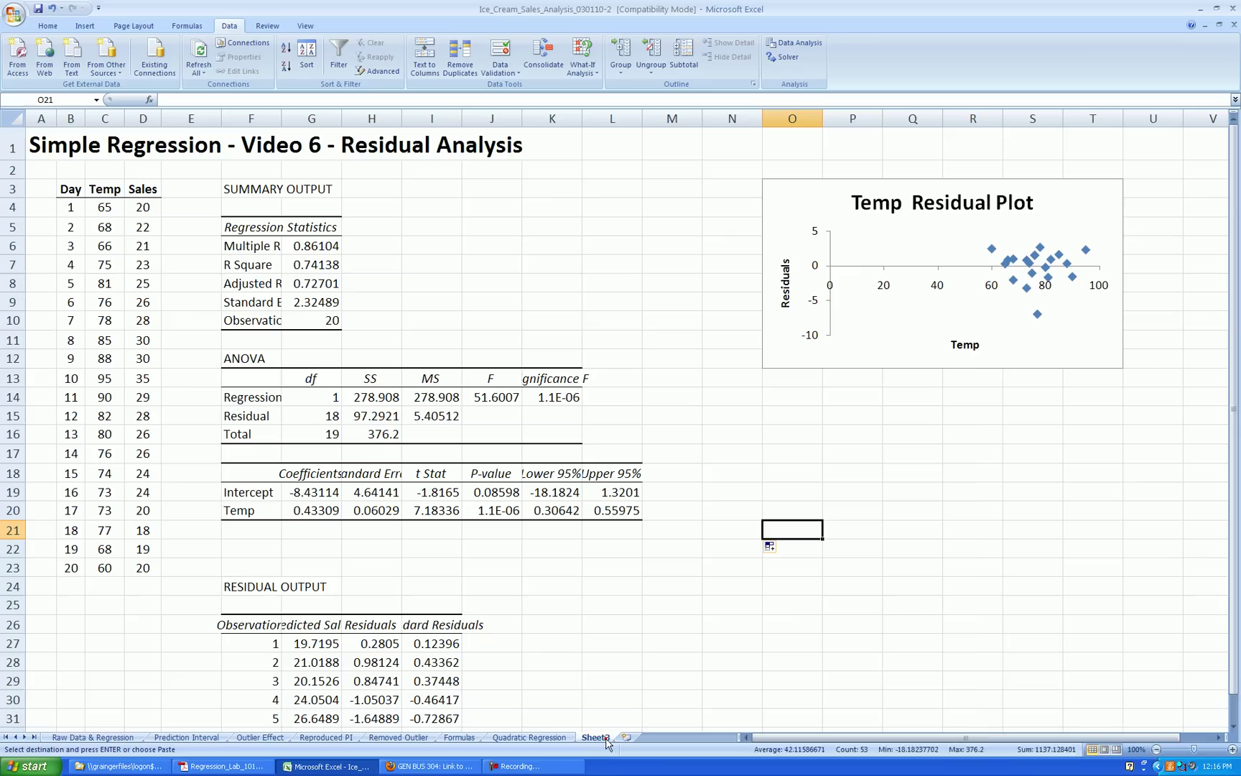
{"action": "left_click", "coordinate": [253, 220]}
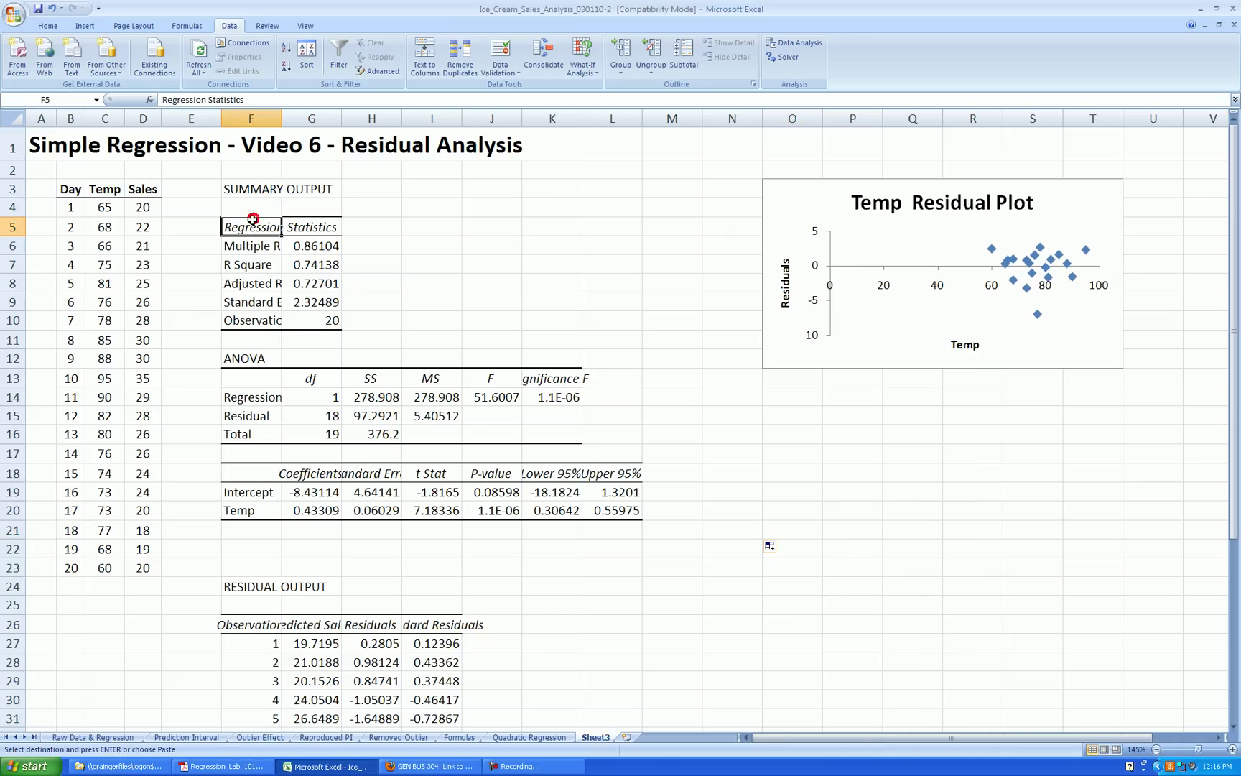
{"action": "key", "text": "ctrl+v"}
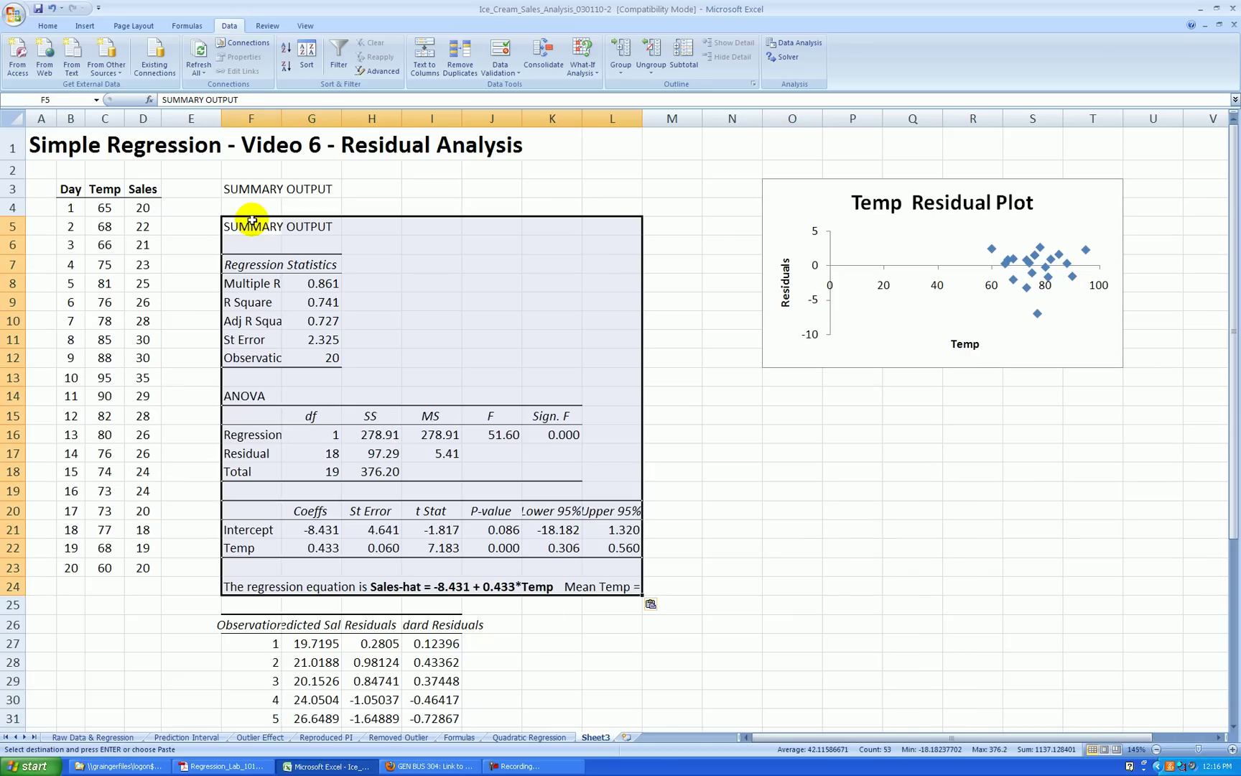
{"action": "left_click", "coordinate": [52, 9]}
{"action": "left_click", "coordinate": [260, 192]}
{"action": "key", "text": "ctrl+v"}
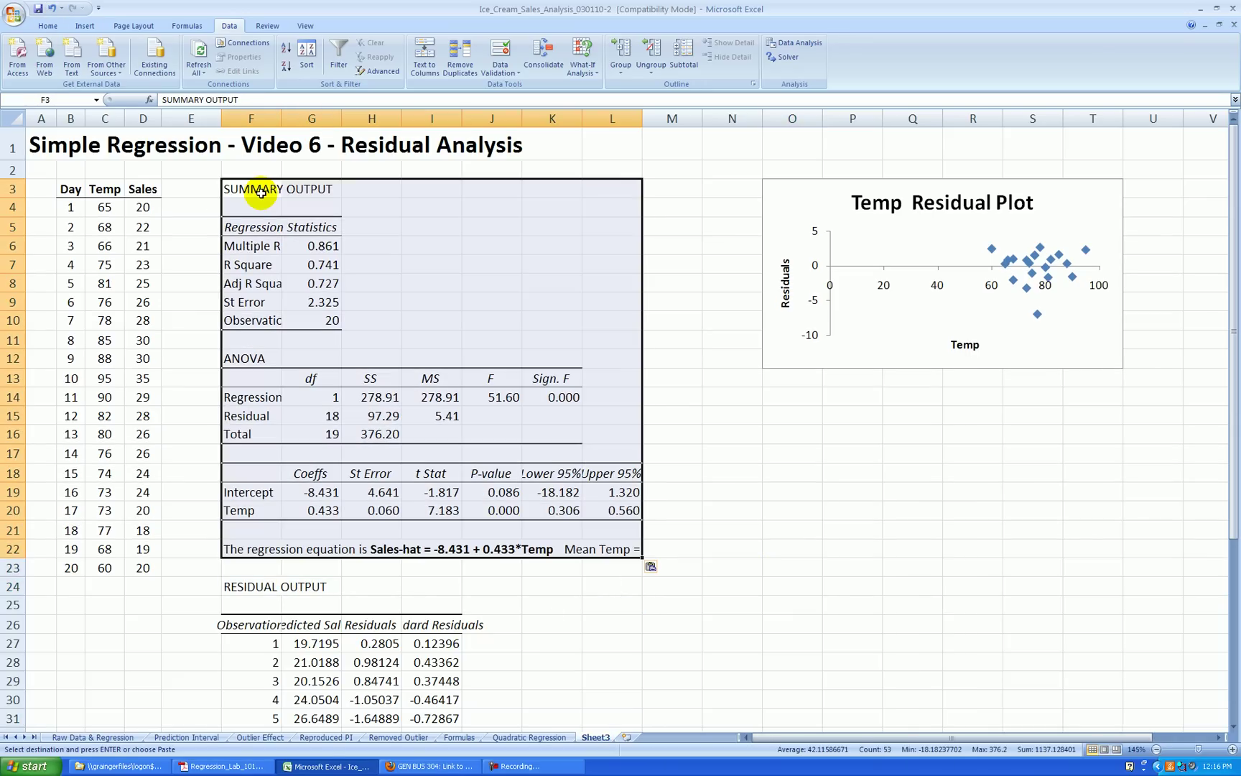
{"action": "left_click", "coordinate": [584, 550]}
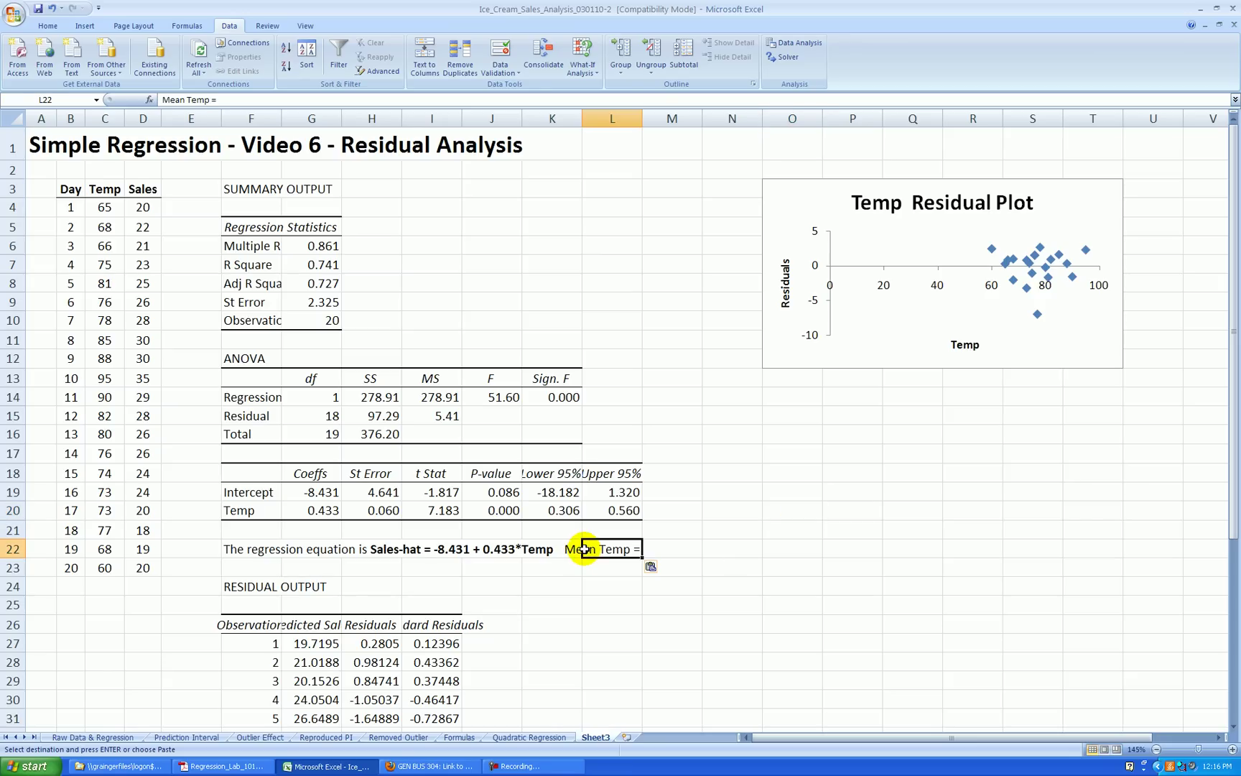
{"action": "key", "text": "Delete"}
{"action": "left_click", "coordinate": [672, 586]}
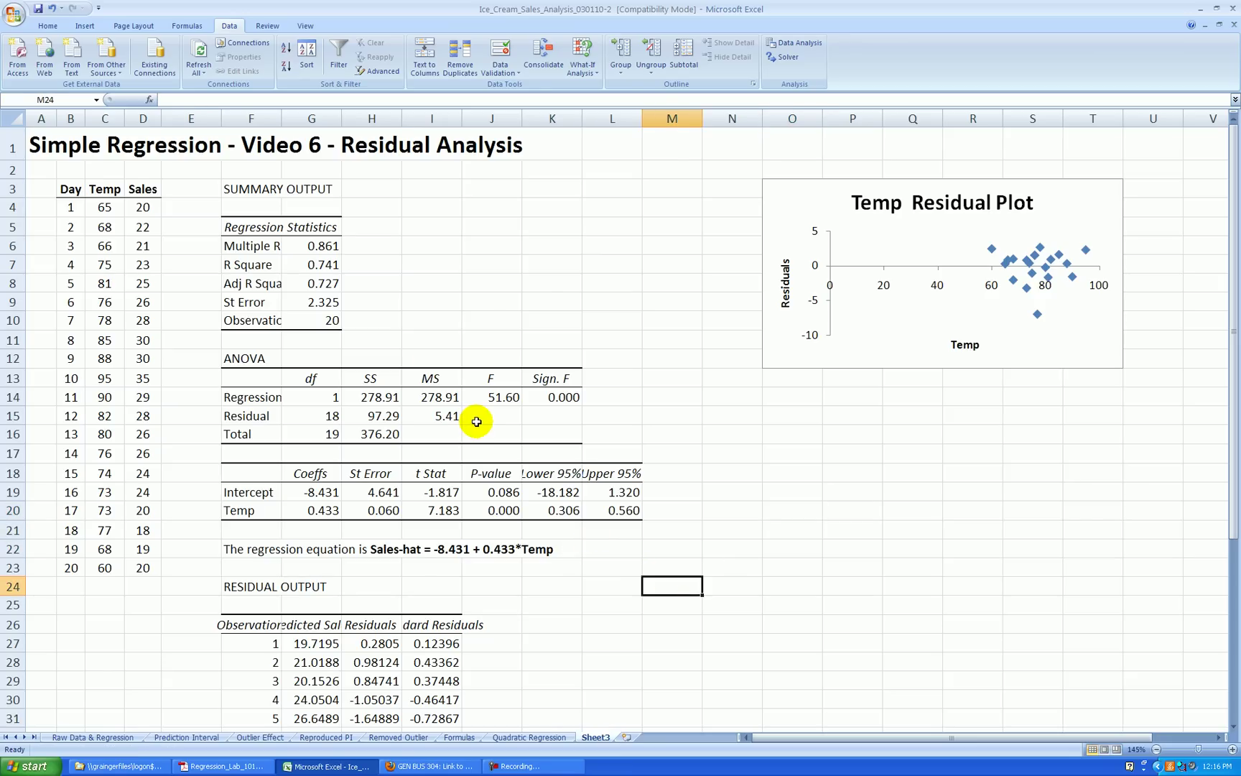
Round all 20 rows of residual output values to two decimal places.
{"action": "scroll", "coordinate": [476, 422], "scroll_direction": "down", "scroll_amount": 2}
{"action": "scroll", "coordinate": [504, 488], "scroll_direction": "up", "scroll_amount": 2}
{"action": "scroll", "coordinate": [512, 410], "scroll_direction": "down", "scroll_amount": 3}
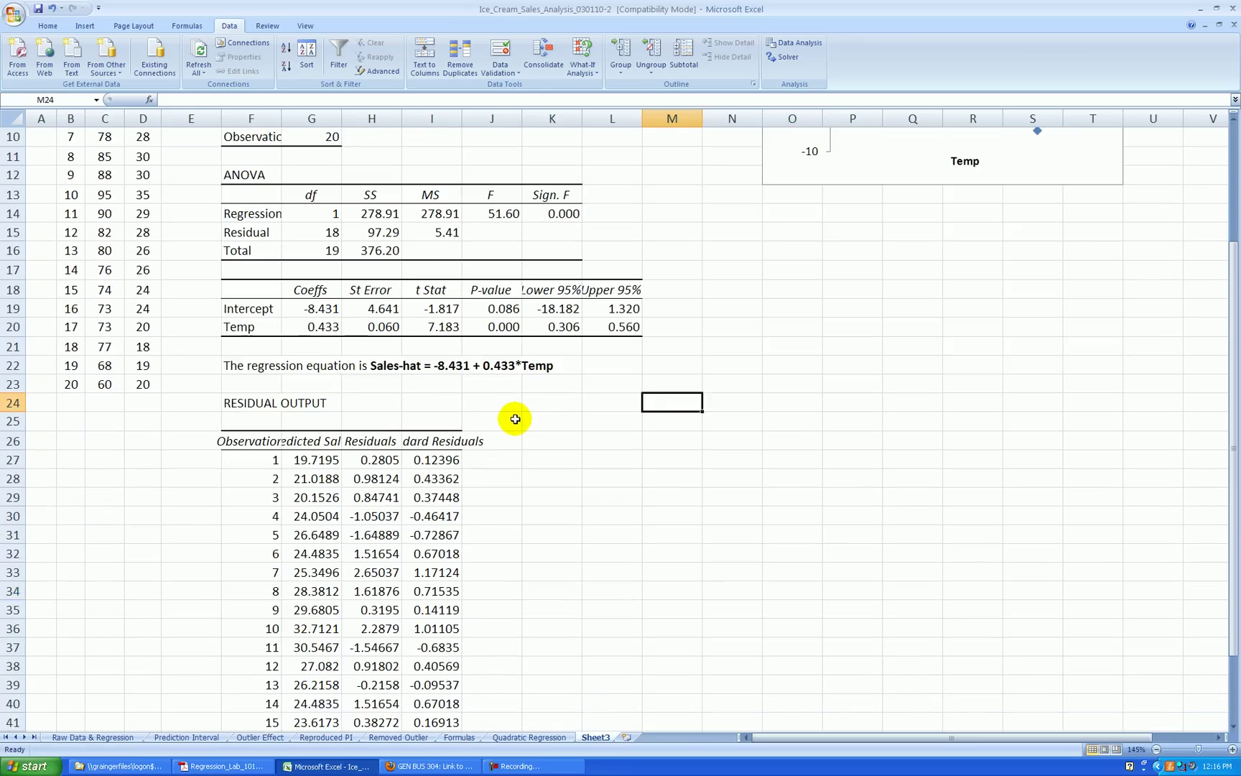
{"action": "scroll", "coordinate": [515, 419], "scroll_direction": "down", "scroll_amount": 4}
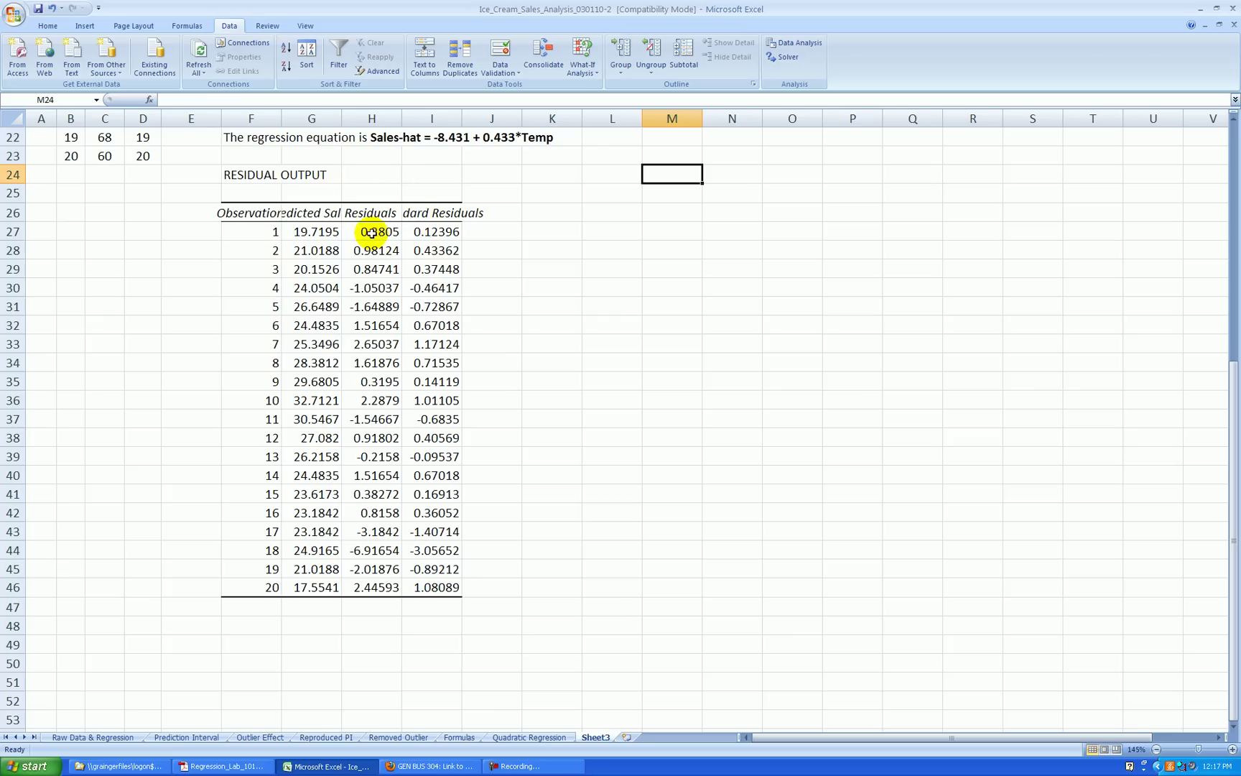
{"action": "left_click_drag", "start_coordinate": [323, 232], "coordinate": [442, 569]}
{"action": "left_click", "coordinate": [45, 26]}
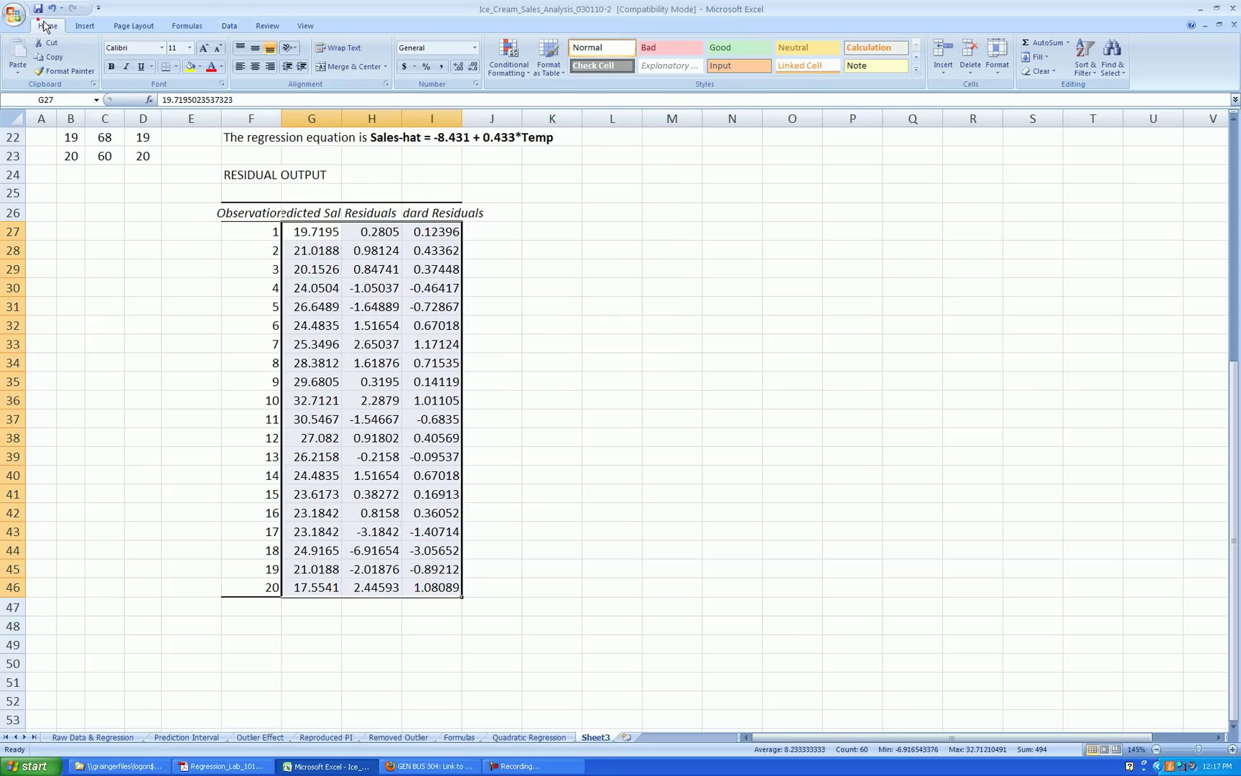
{"action": "left_click", "coordinate": [473, 66]}
{"action": "left_click", "coordinate": [473, 66]}
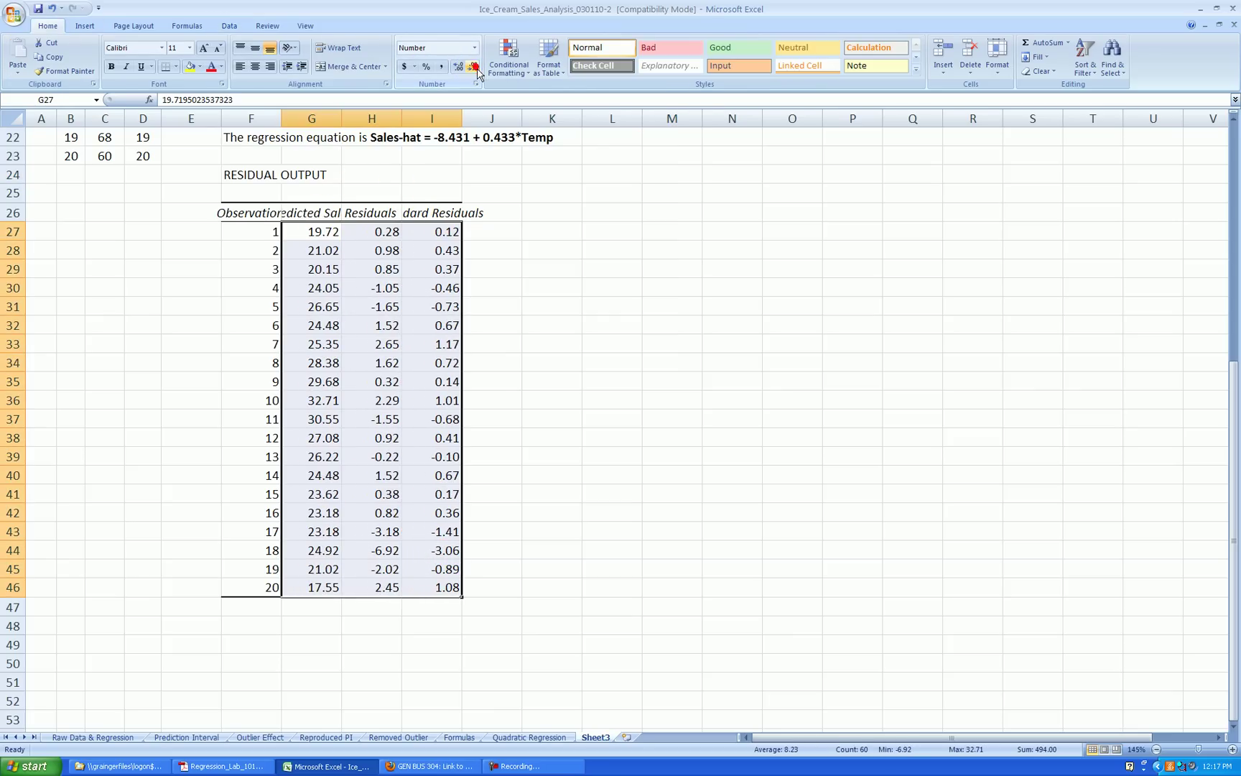
{"action": "left_click", "coordinate": [609, 282]}
Rename the Observation header to Obs and Predicted Sales to Pred Sales.
{"action": "scroll", "coordinate": [600, 284], "scroll_direction": "up", "scroll_amount": 2}
{"action": "scroll", "coordinate": [587, 316], "scroll_direction": "down", "scroll_amount": 3}
{"action": "scroll", "coordinate": [539, 301], "scroll_direction": "up", "scroll_amount": 1}
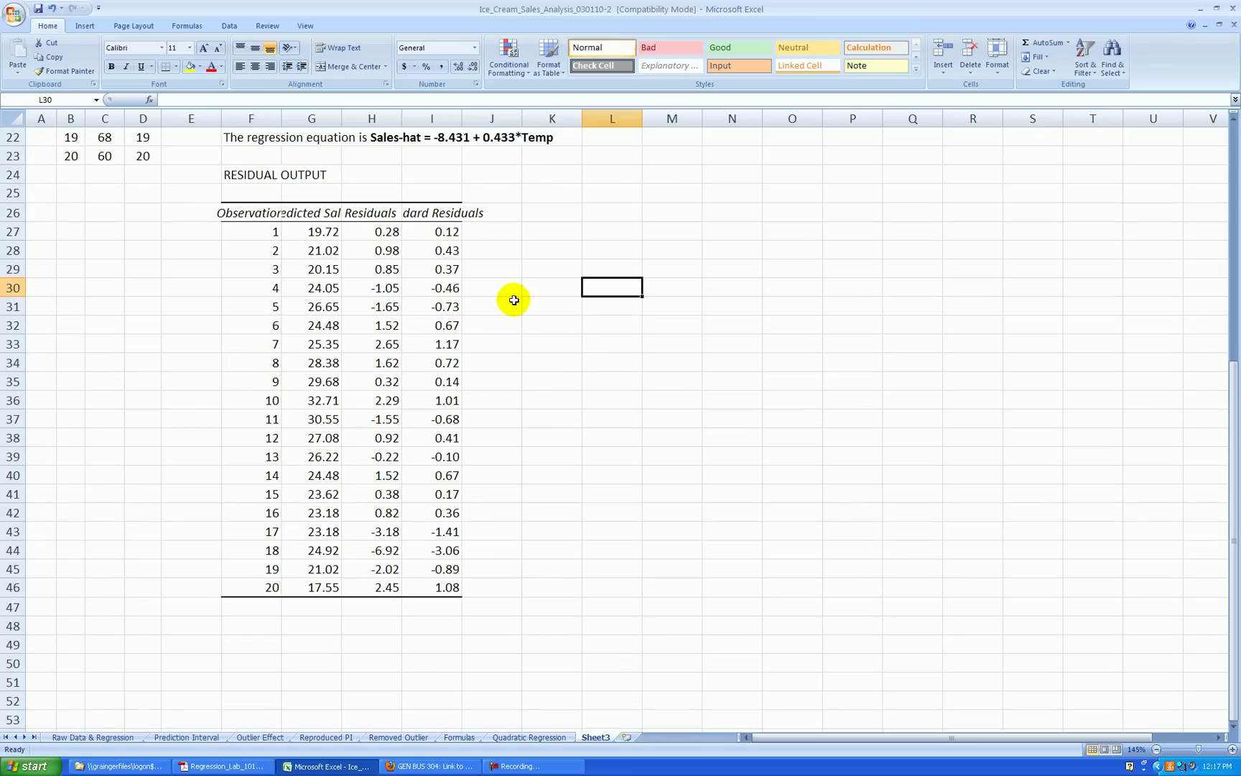
{"action": "left_click", "coordinate": [269, 213]}
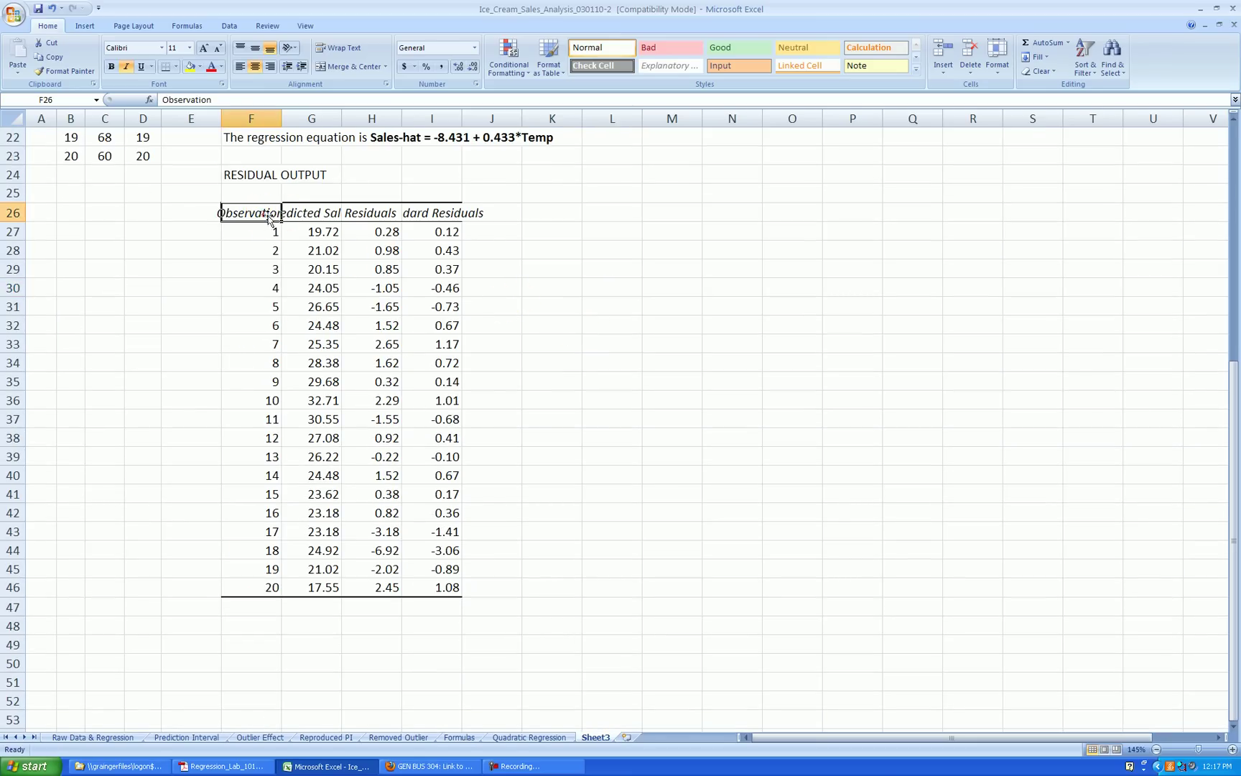
{"action": "left_click", "coordinate": [212, 100]}
{"action": "key", "text": "BackSpace"}
{"action": "key", "text": "BackSpace"}
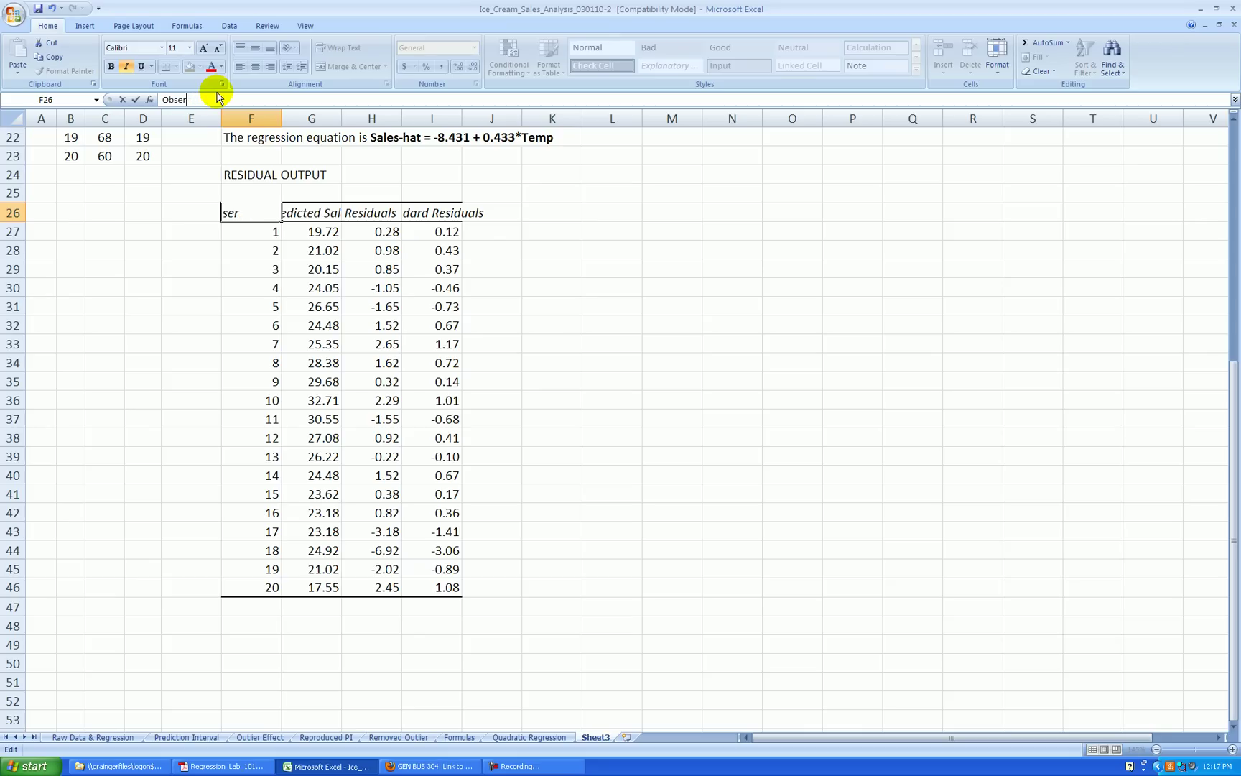
{"action": "key", "text": "Return"}
{"action": "left_click", "coordinate": [312, 212]}
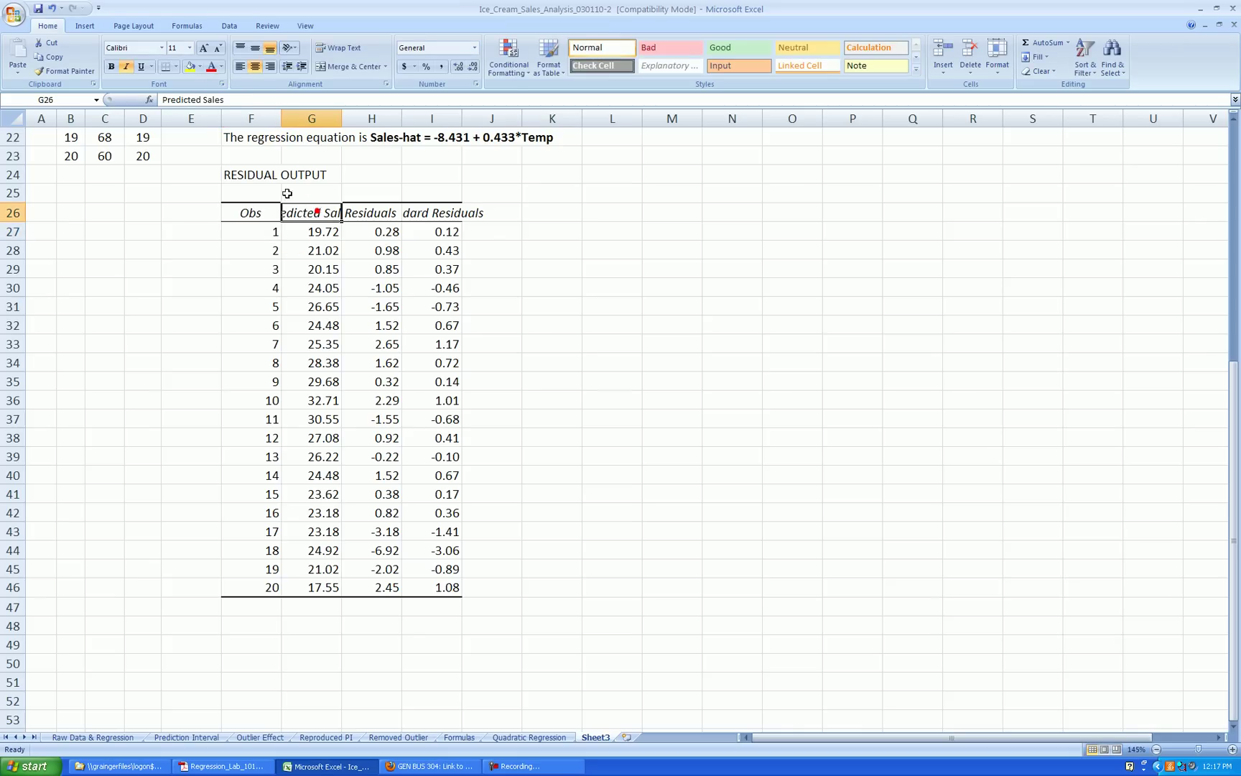
{"action": "left_click", "coordinate": [219, 104]}
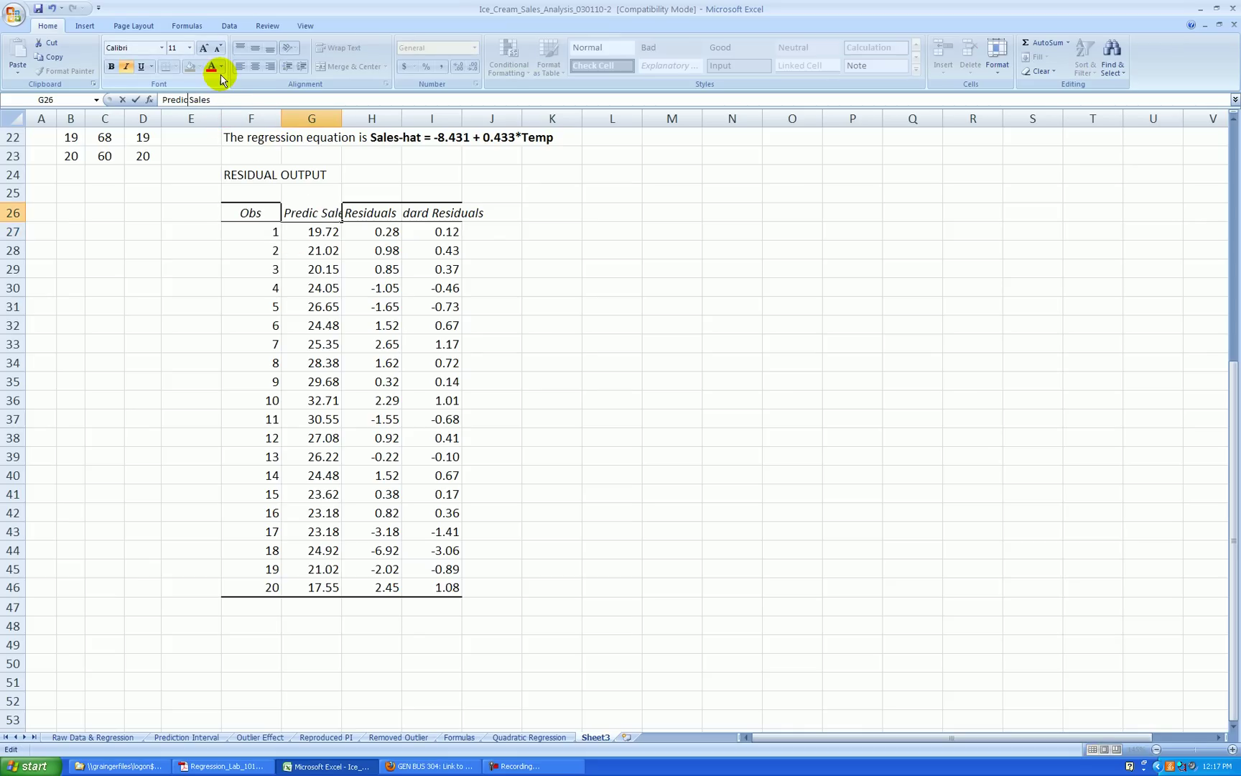
{"action": "key", "text": "Return"}
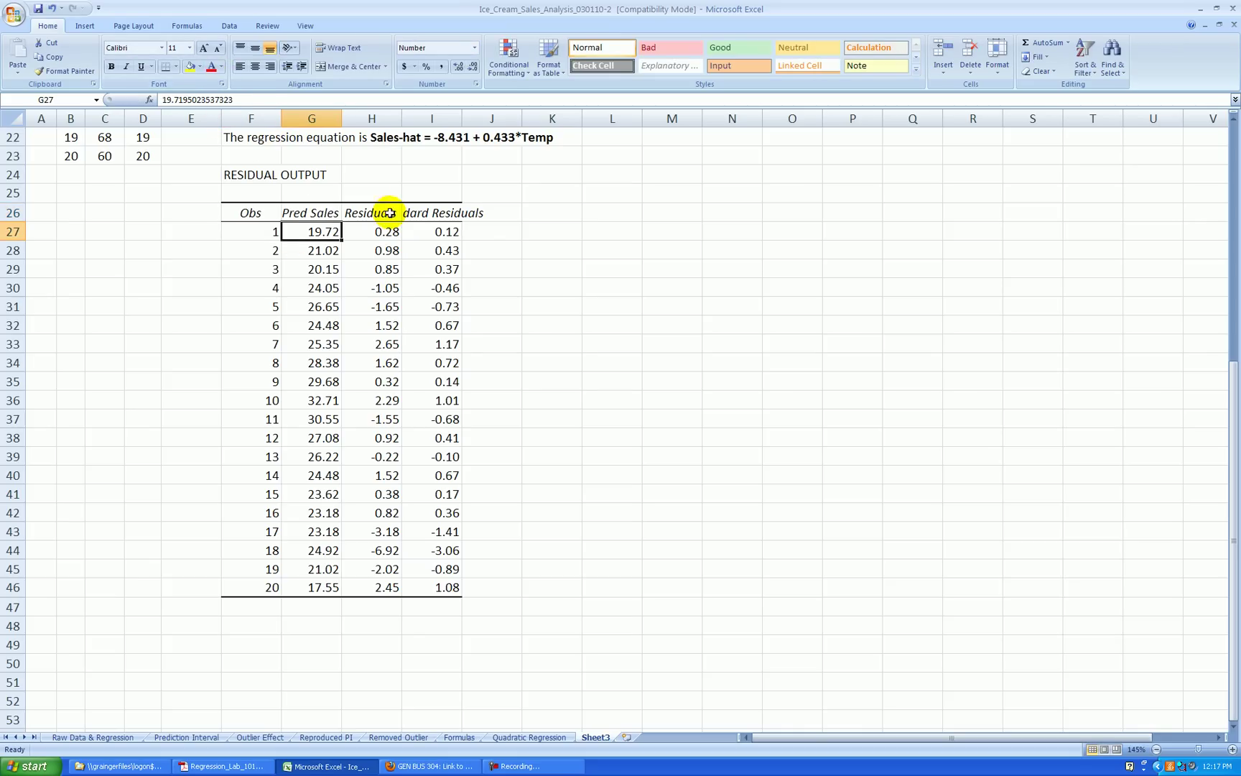
Shorten the Residuals header to Resids and Standard Residuals to Standard Resids.
{"action": "left_click", "coordinate": [383, 213]}
{"action": "left_click", "coordinate": [197, 100]}
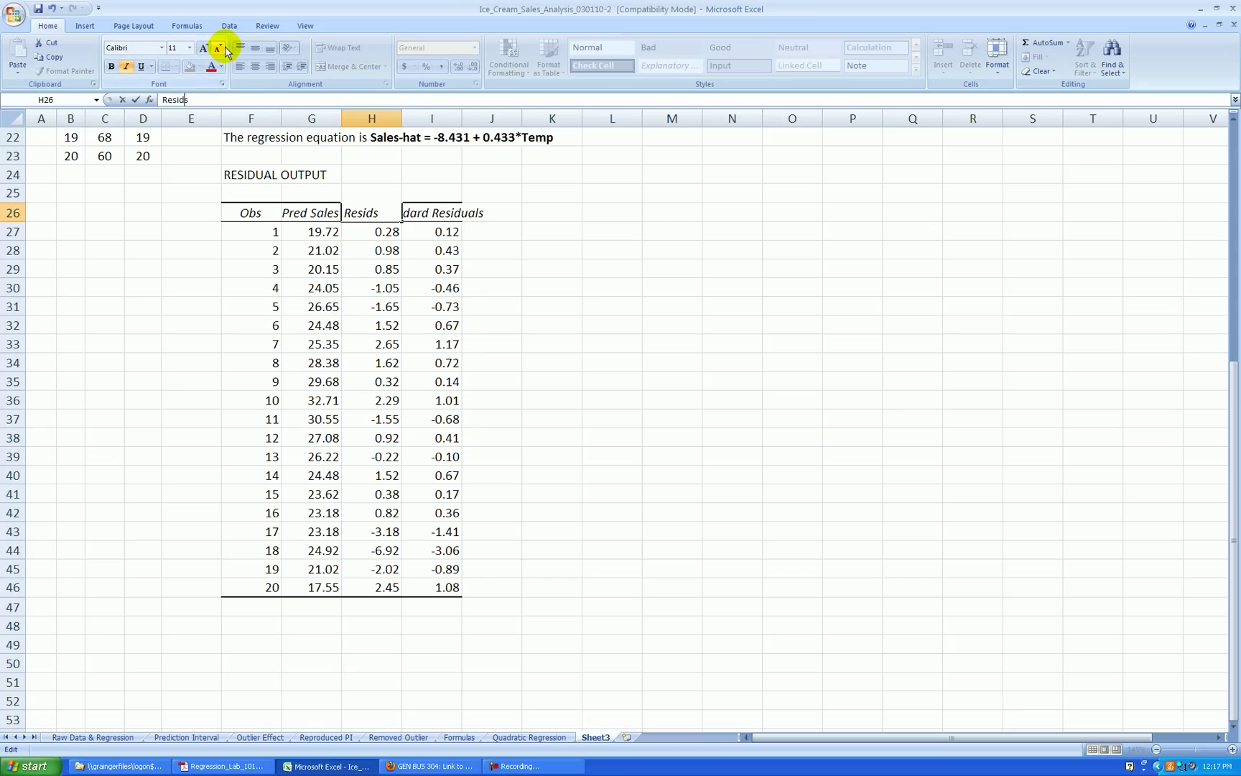
{"action": "key", "text": "Return"}
{"action": "left_click", "coordinate": [445, 214]}
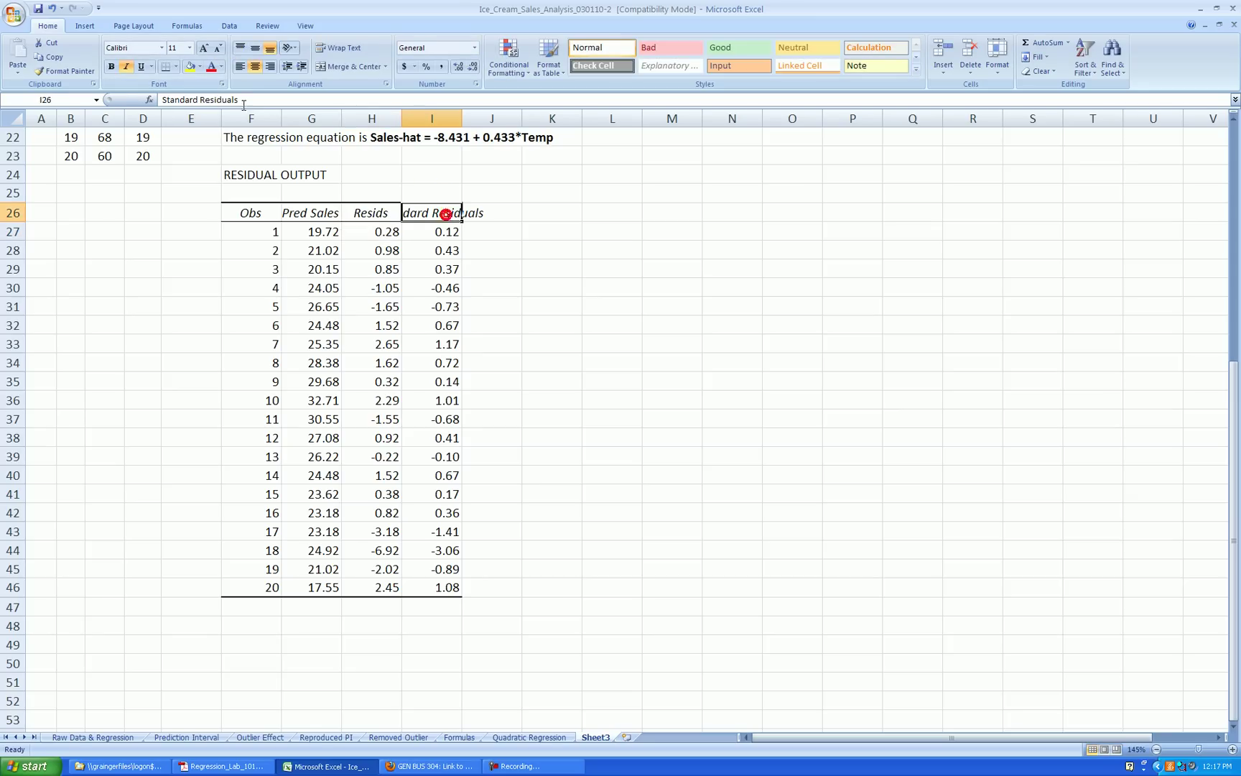
{"action": "left_click", "coordinate": [235, 100]}
{"action": "key", "text": "BackSpace"}
{"action": "key", "text": "BackSpace"}
{"action": "key", "text": "Return"}
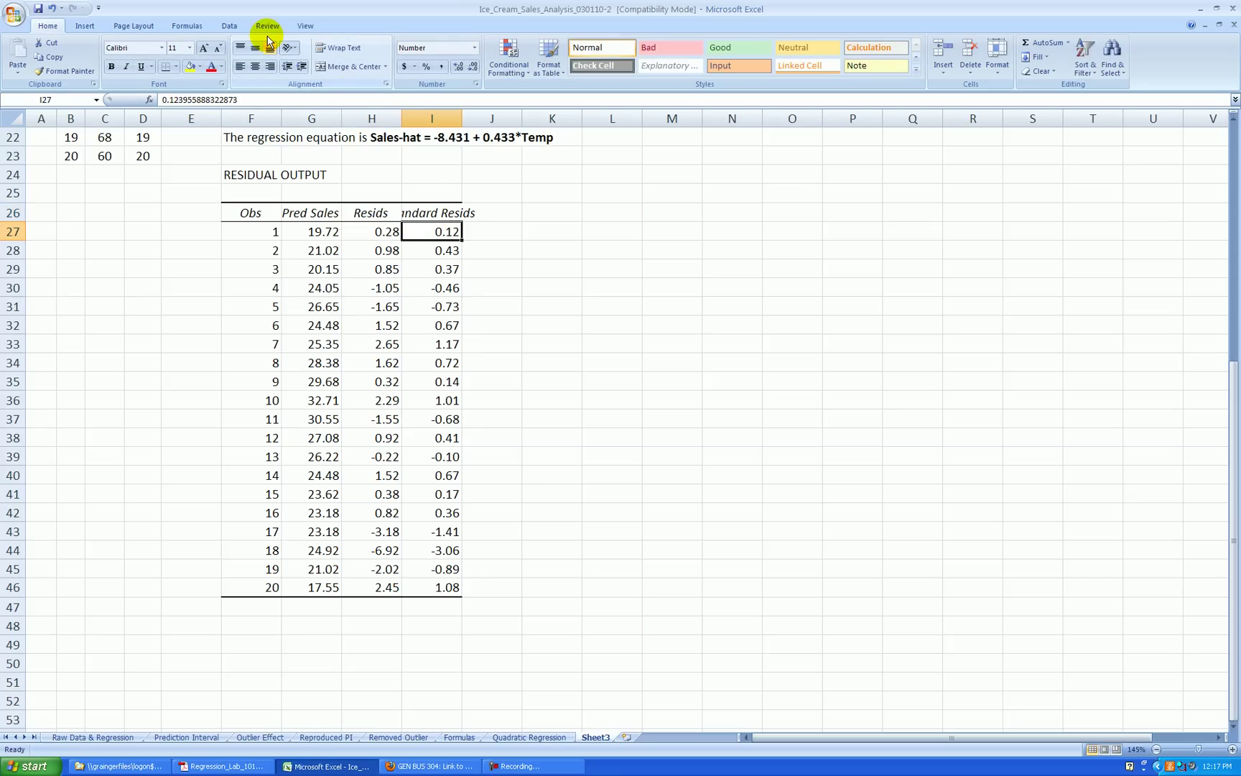
Abbreviate the Standard Resids header to St Resids.
{"action": "left_click", "coordinate": [431, 209]}
{"action": "left_click", "coordinate": [195, 99]}
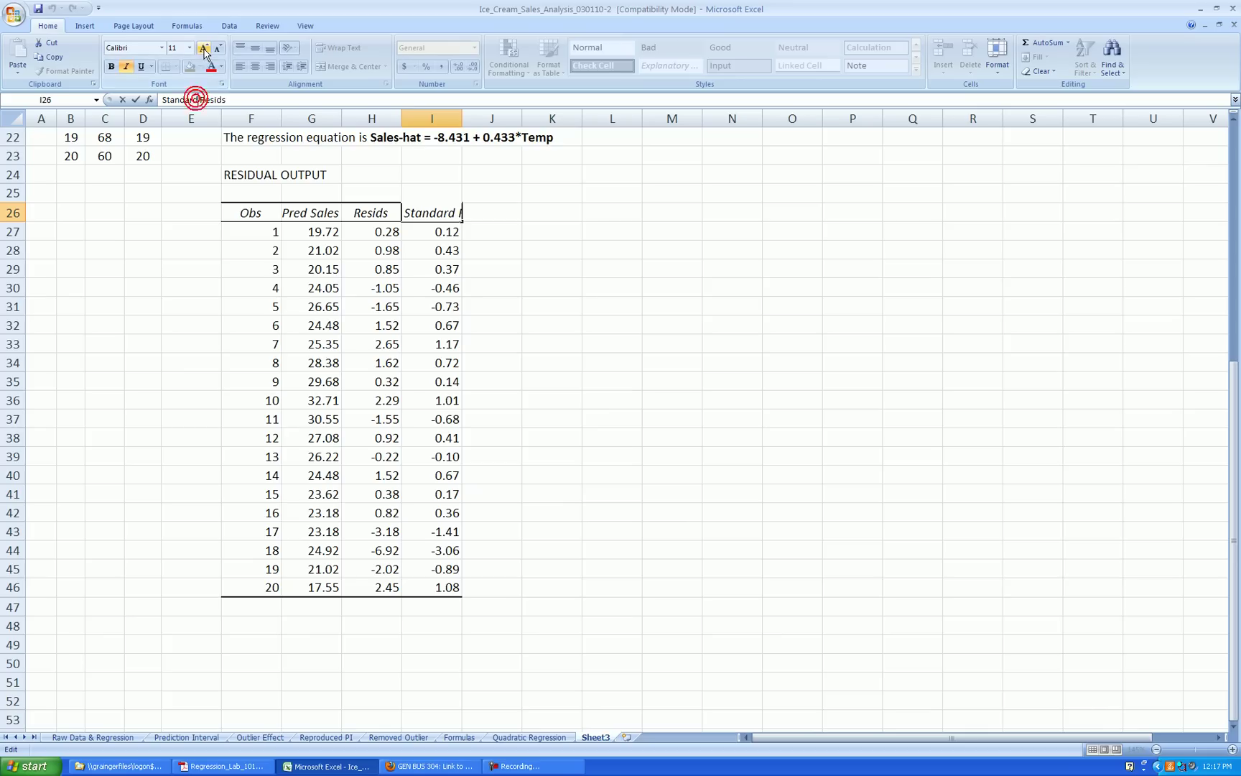
{"action": "key", "text": "BackSpace"}
{"action": "key", "text": "BackSpace"}
{"action": "key", "text": "BackSpace"}
{"action": "key", "text": "BackSpace"}
{"action": "key", "text": "Return"}
{"action": "left_click", "coordinate": [603, 400]}
{"action": "scroll", "coordinate": [604, 400], "scroll_direction": "up", "scroll_amount": 7}
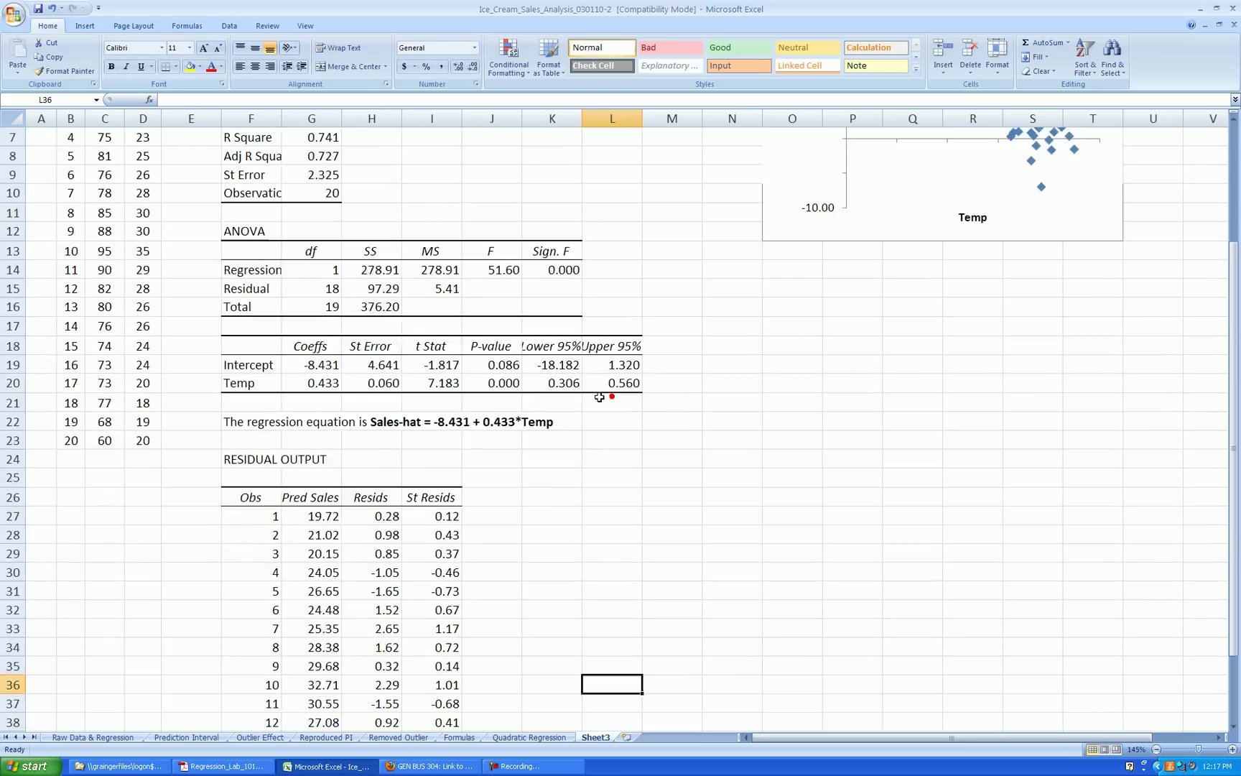
{"action": "scroll", "coordinate": [592, 401], "scroll_direction": "down", "scroll_amount": 2}
{"action": "scroll", "coordinate": [590, 401], "scroll_direction": "down", "scroll_amount": 7}
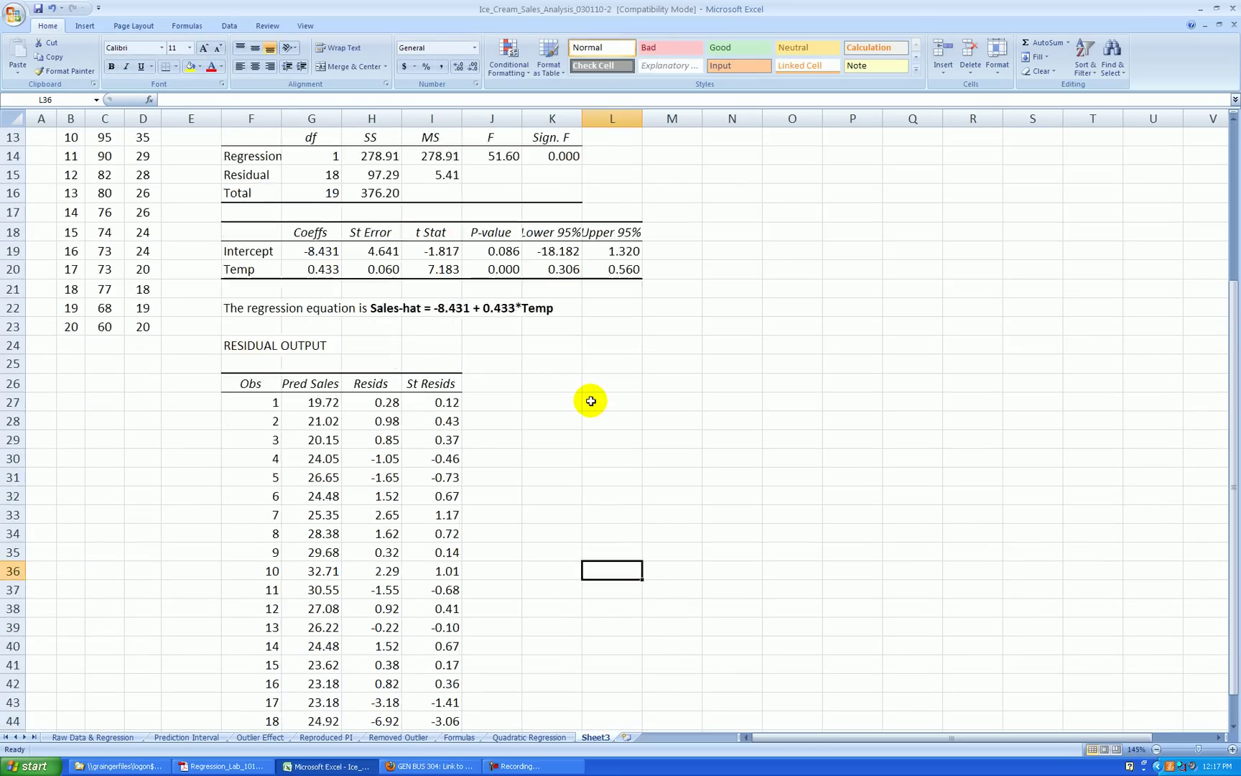
Enter the labels 'Min =' and 'Max =' in F48:F49.
{"action": "left_click", "coordinate": [255, 512]}
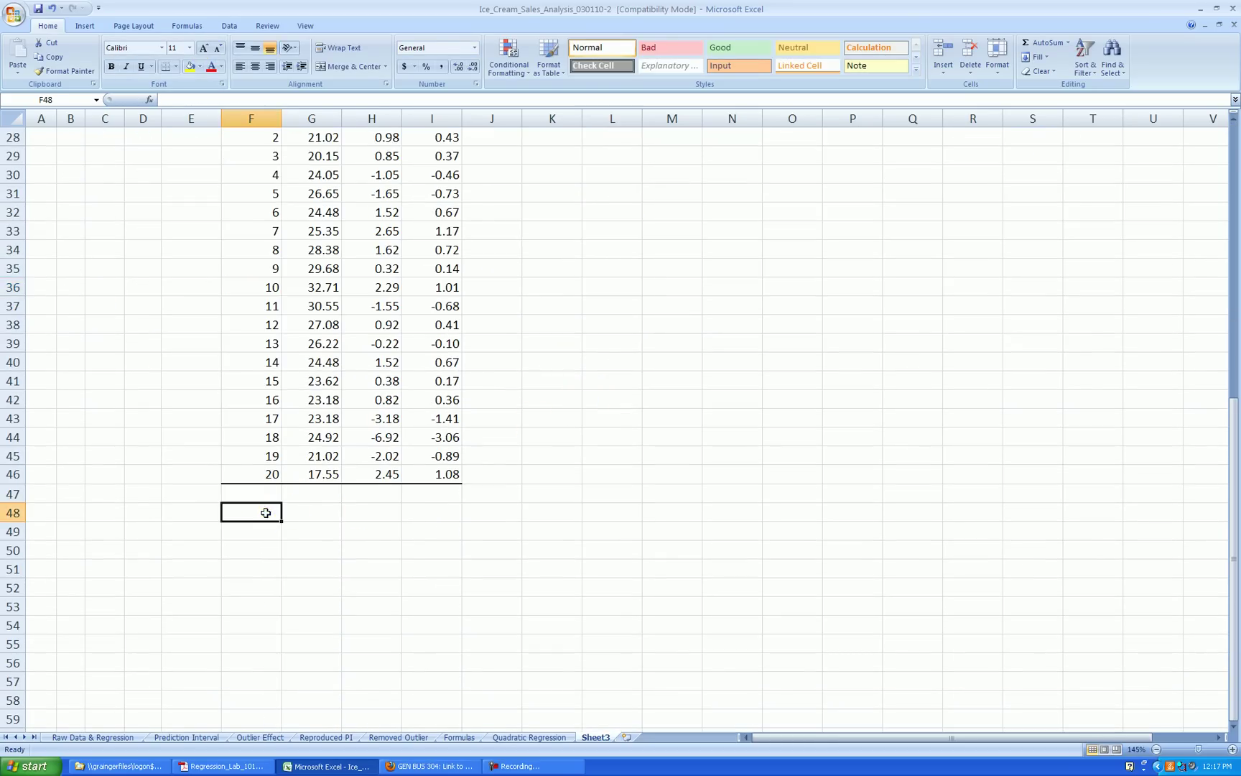
{"action": "scroll", "coordinate": [615, 435], "scroll_direction": "up", "scroll_amount": 6}
{"action": "scroll", "coordinate": [549, 407], "scroll_direction": "down", "scroll_amount": 5}
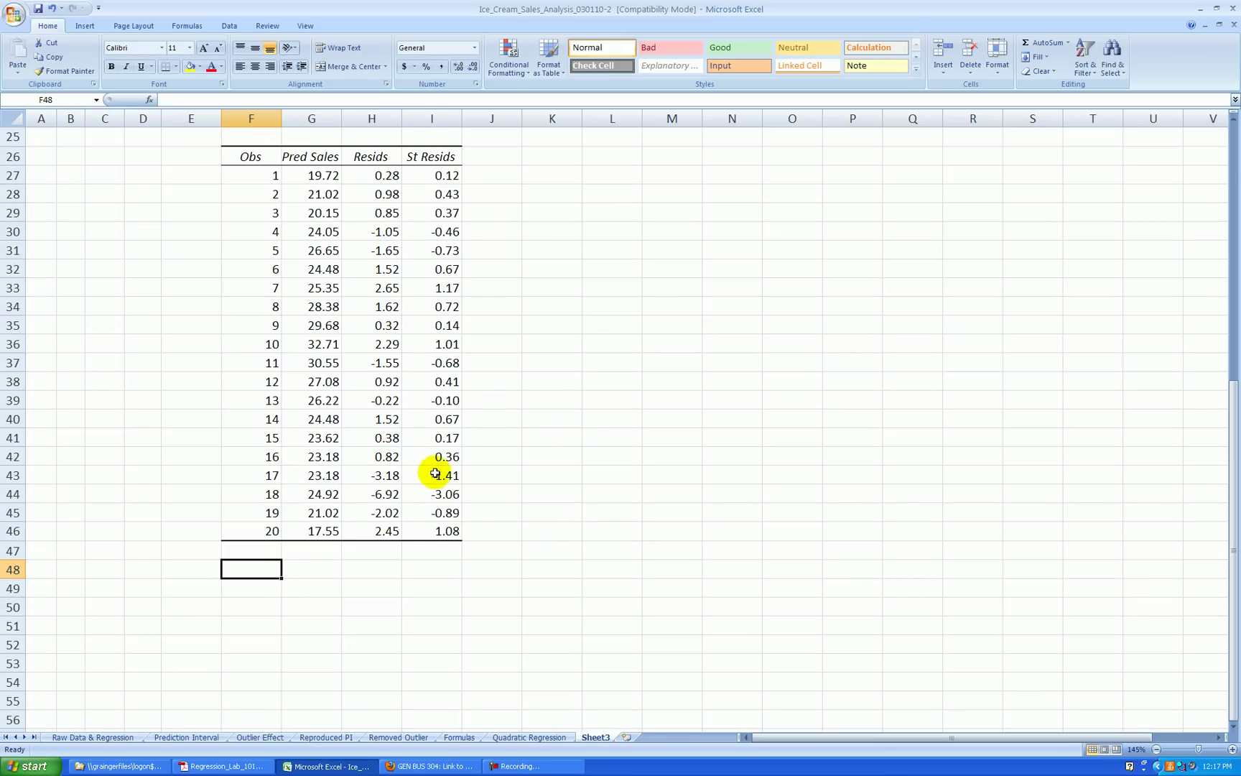
{"action": "type", "text": "Mi"}
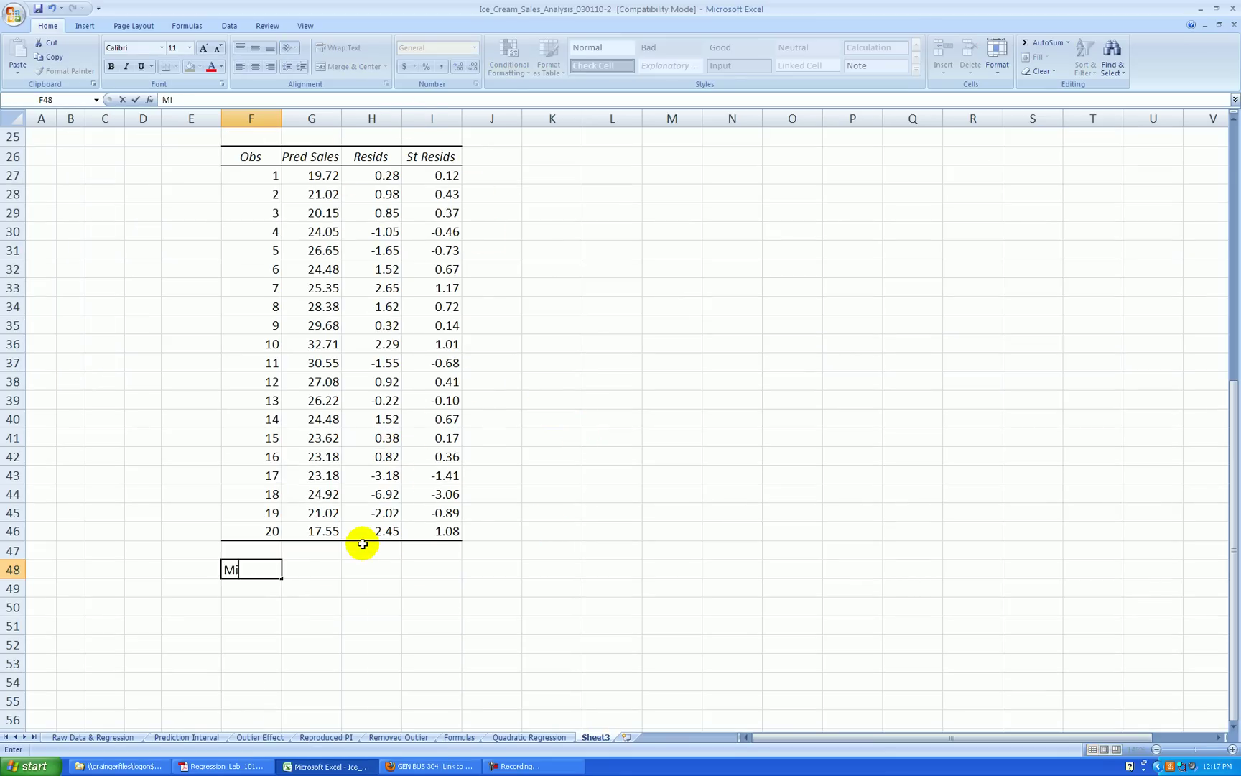
{"action": "type", "text": "n ="}
{"action": "key", "text": "Return"}
{"action": "type", "text": "Max "}
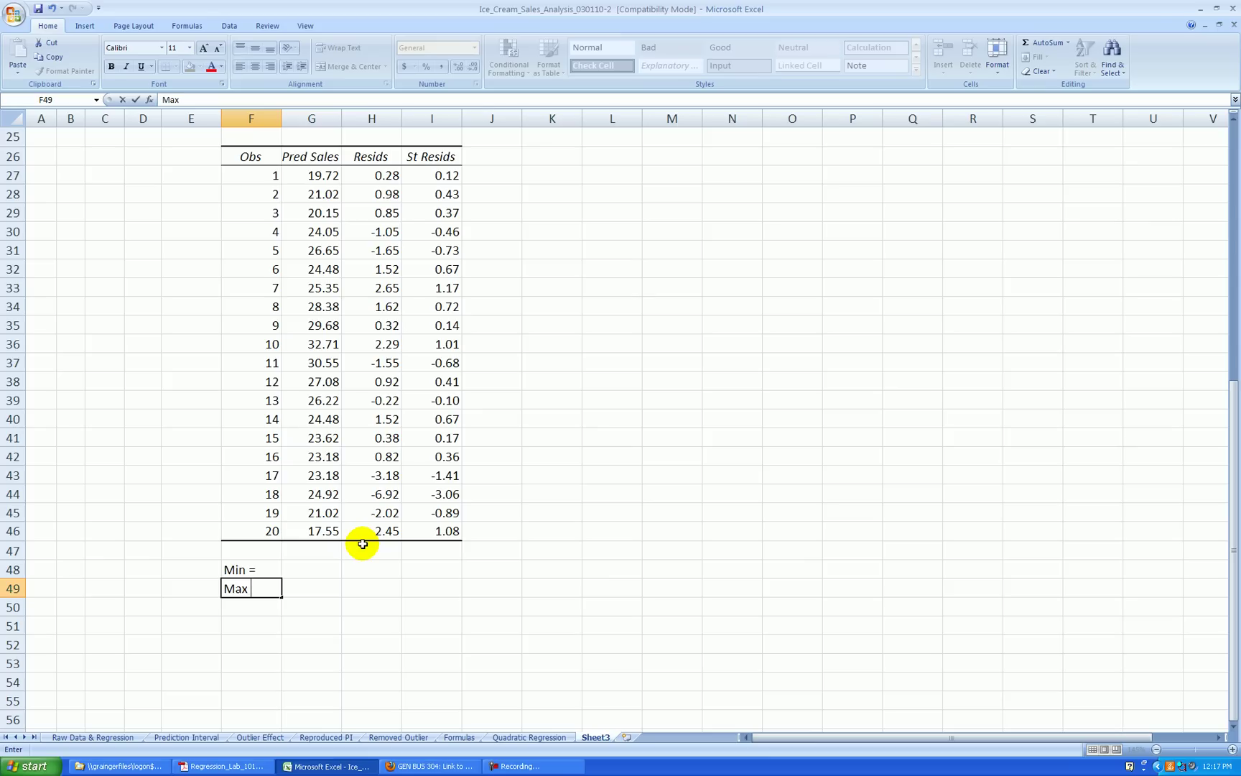
{"action": "type", "text": "="}
{"action": "key", "text": "Return"}
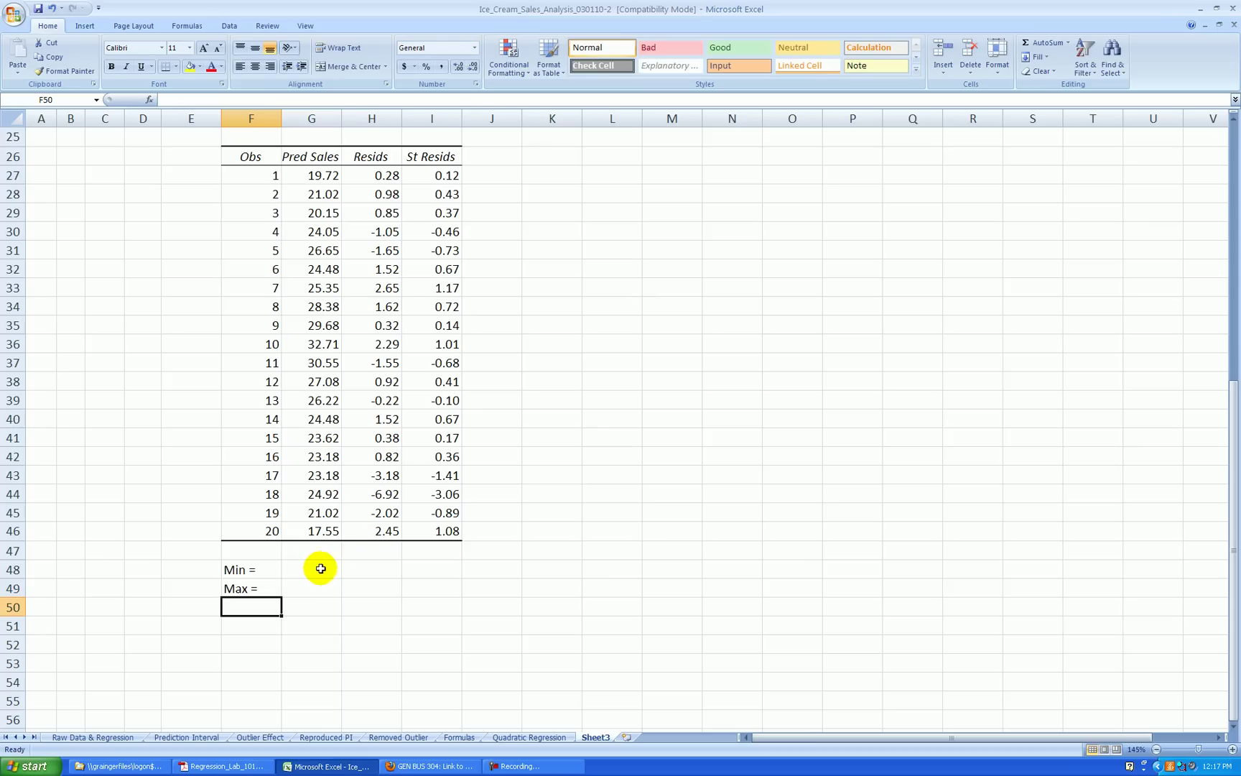
Enter =min(G27:G46) and =max(G27:G46) in G48:G49 and fill them across to column I.
{"action": "left_click", "coordinate": [320, 569]}
{"action": "type", "text": "=min("}
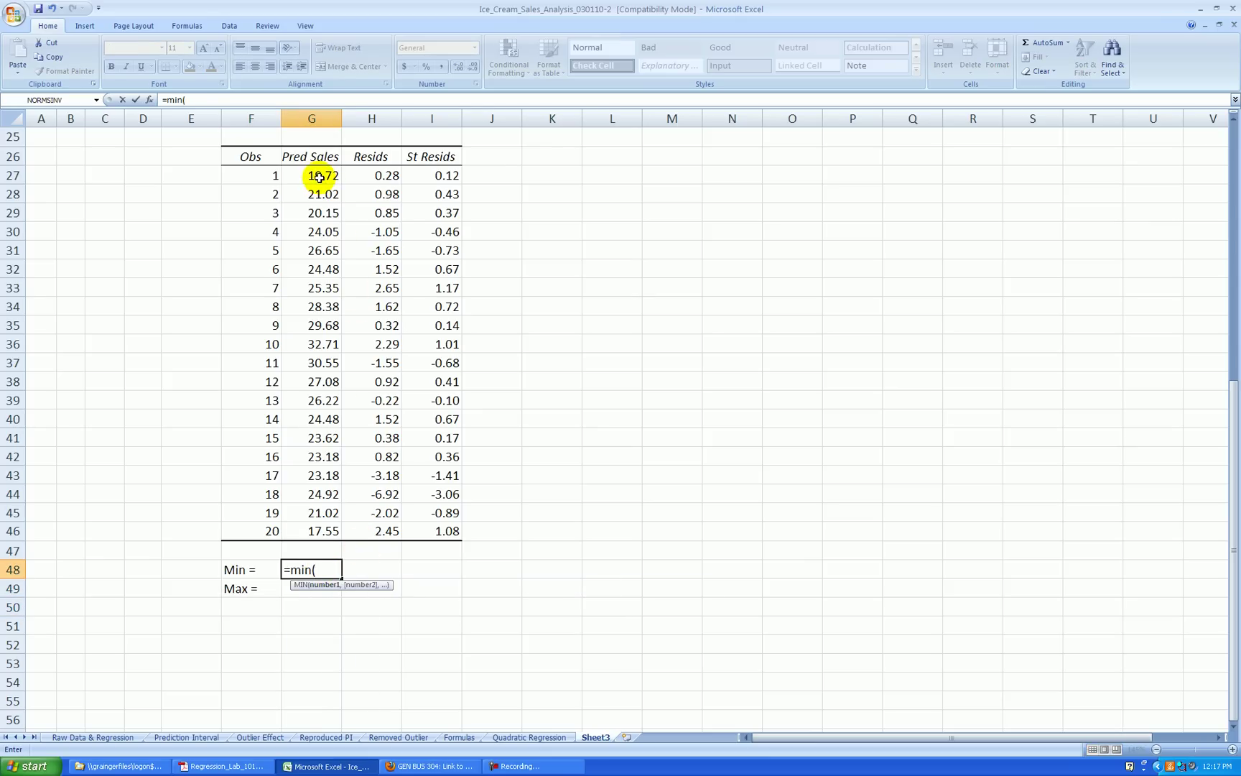
{"action": "left_click_drag", "start_coordinate": [315, 174], "coordinate": [329, 517]}
{"action": "type", "text": ")"}
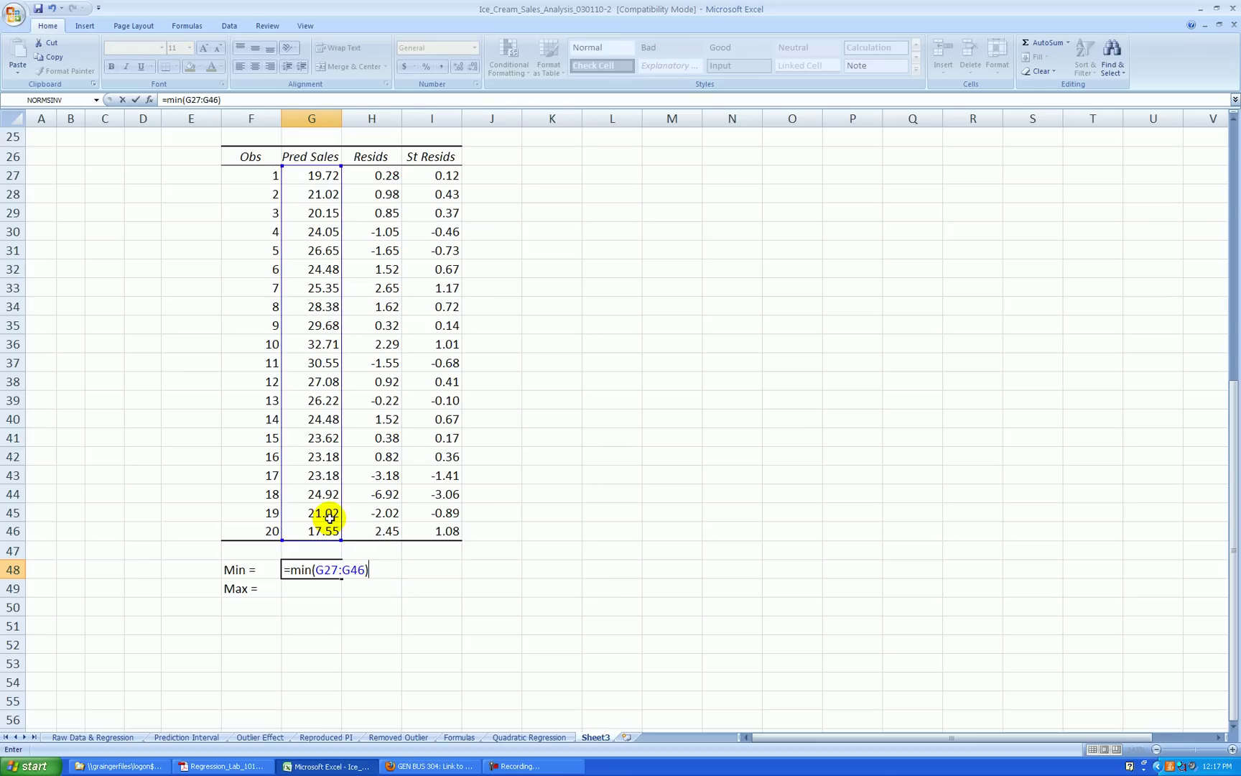
{"action": "key", "text": "Return"}
{"action": "type", "text": "=max("}
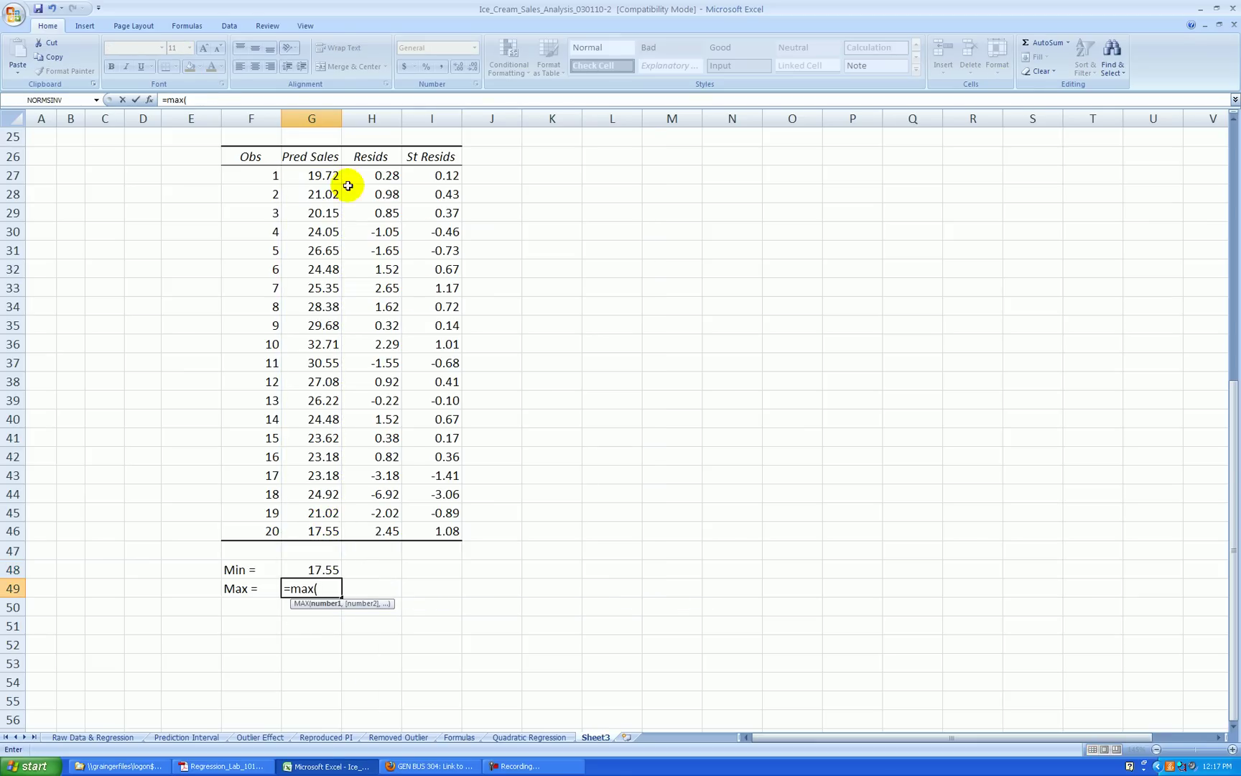
{"action": "left_click_drag", "start_coordinate": [324, 175], "coordinate": [471, 596]}
{"action": "type", "text": ")"}
{"action": "key", "text": "Return"}
{"action": "left_click", "coordinate": [560, 565]}
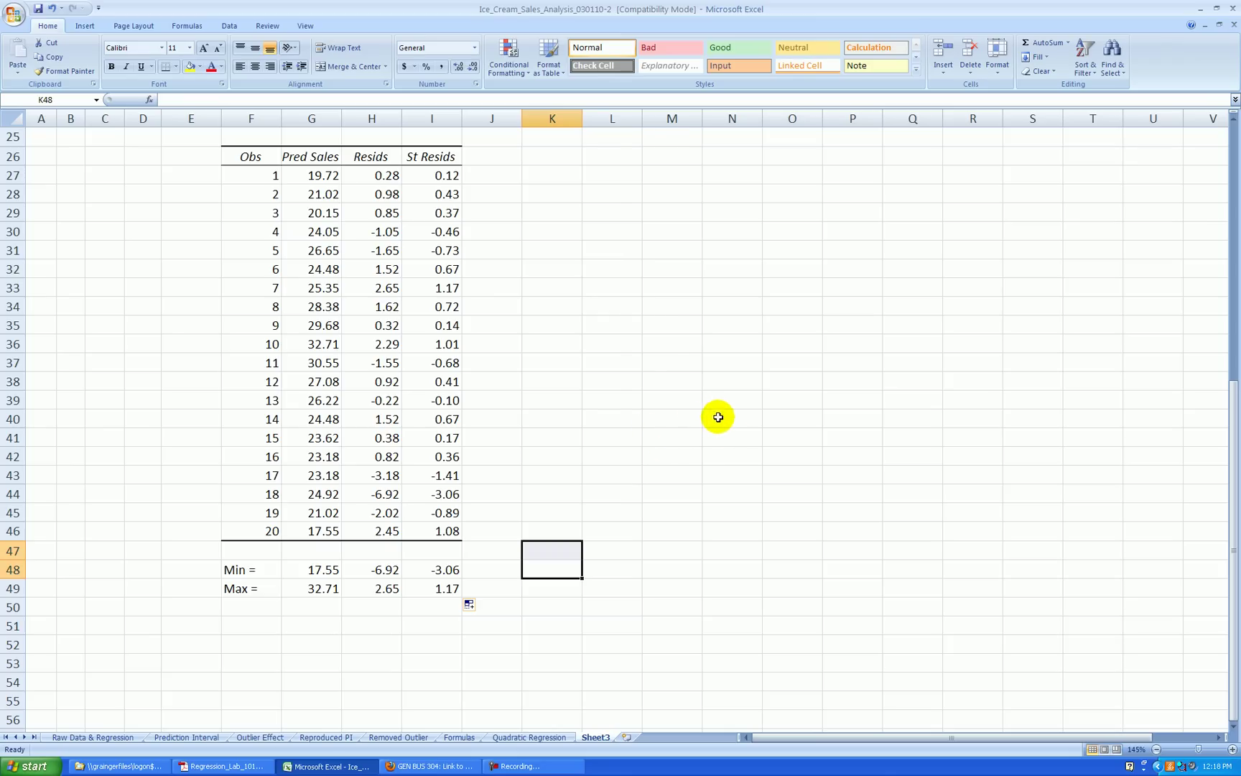
{"action": "left_click_drag", "start_coordinate": [436, 160], "coordinate": [444, 530]}
{"action": "left_click", "coordinate": [602, 479]}
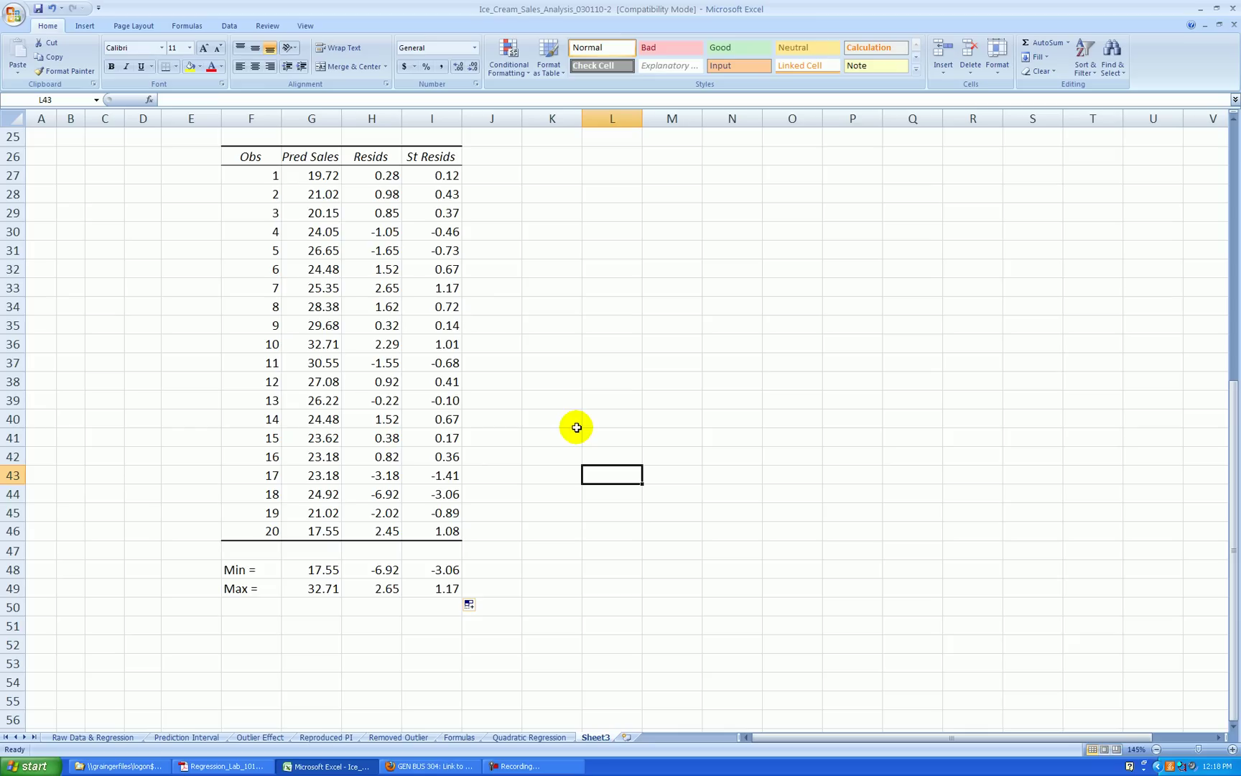
{"action": "left_click", "coordinate": [448, 565]}
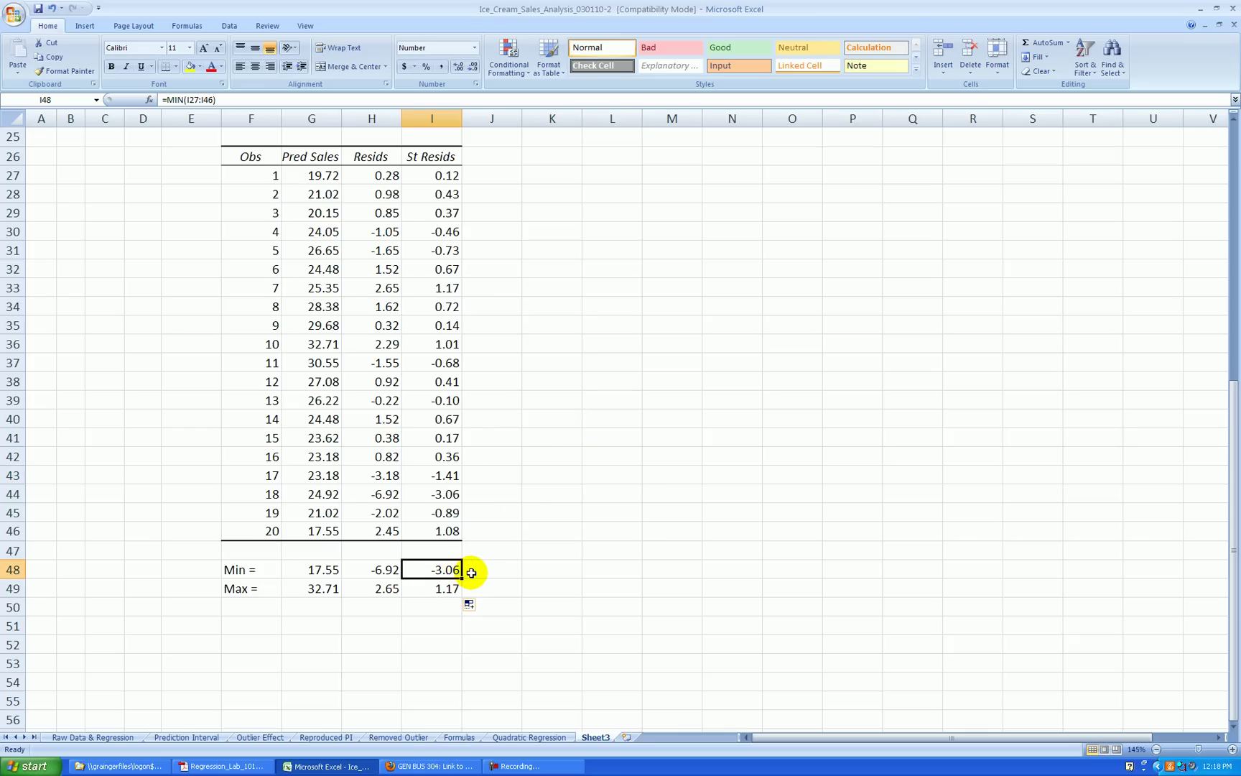
{"action": "left_click", "coordinate": [445, 494]}
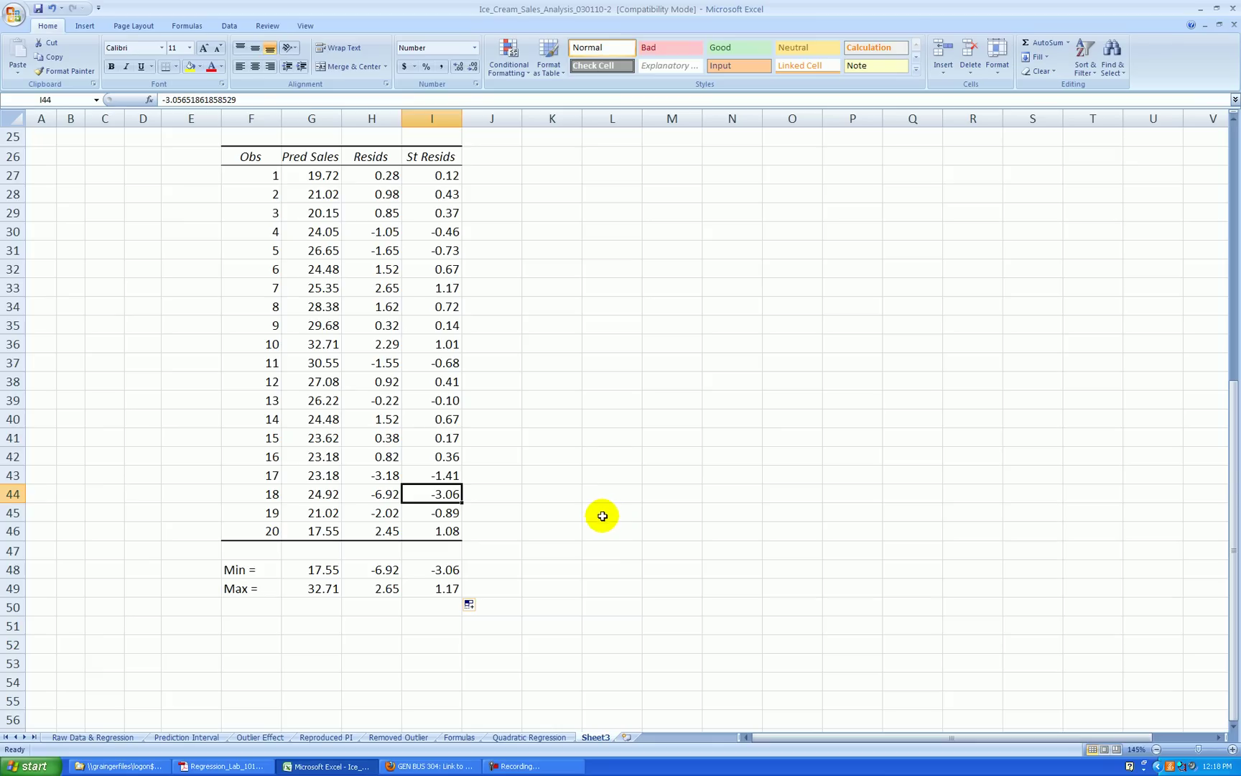
{"action": "scroll", "coordinate": [600, 517], "scroll_direction": "up", "scroll_amount": 1}
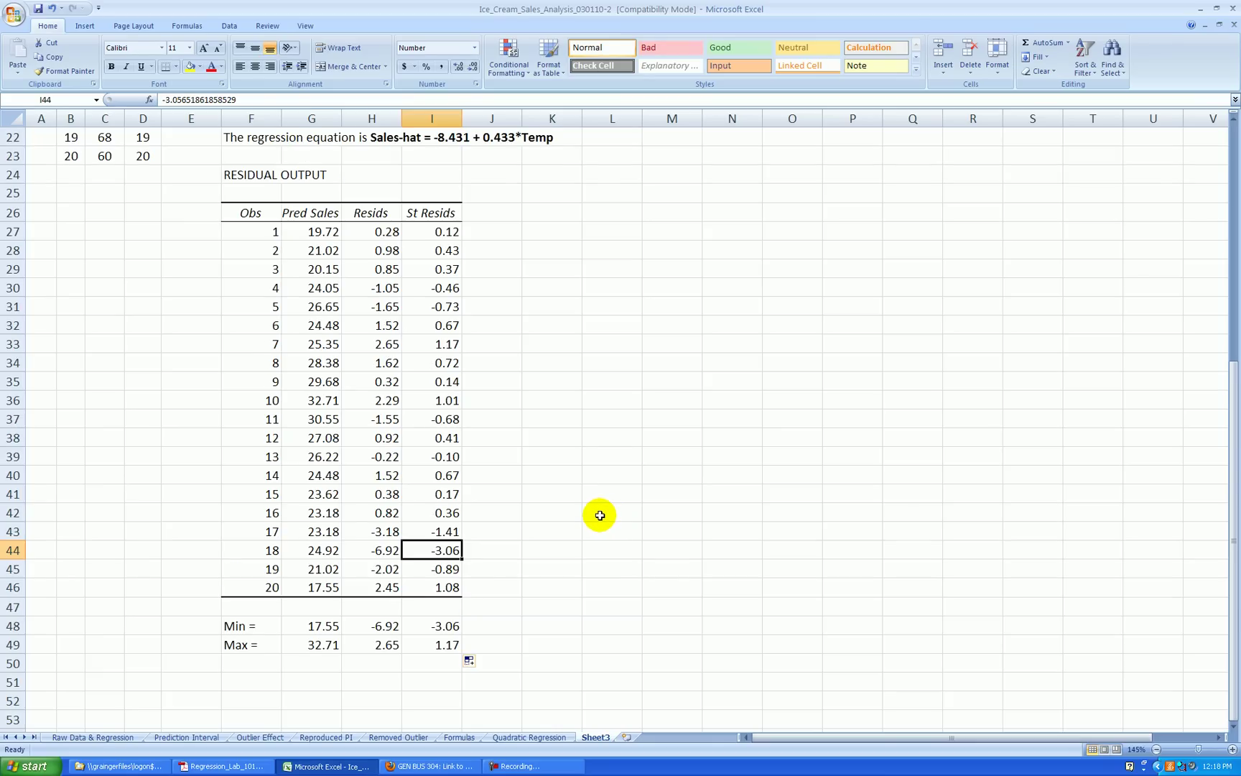
{"action": "scroll", "coordinate": [604, 522], "scroll_direction": "up", "scroll_amount": 1}
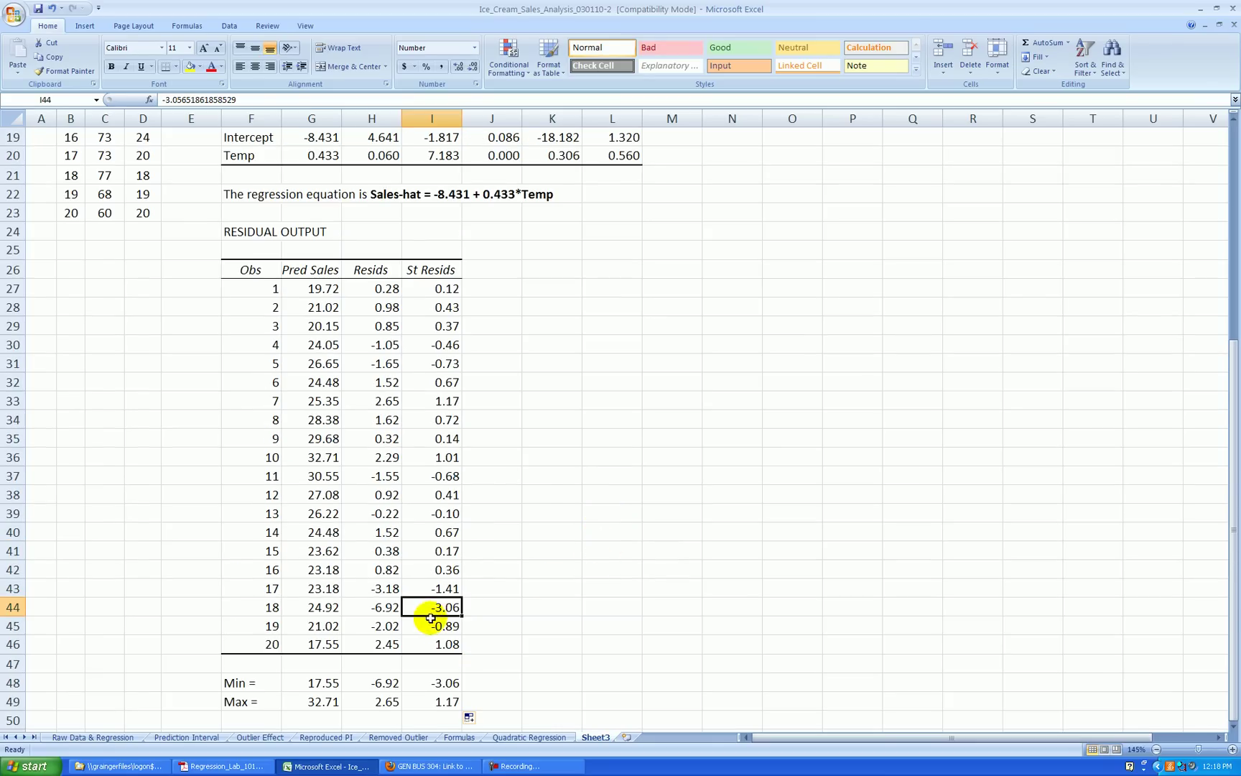
{"action": "scroll", "coordinate": [619, 543], "scroll_direction": "up", "scroll_amount": 6}
{"action": "left_click", "coordinate": [78, 529]}
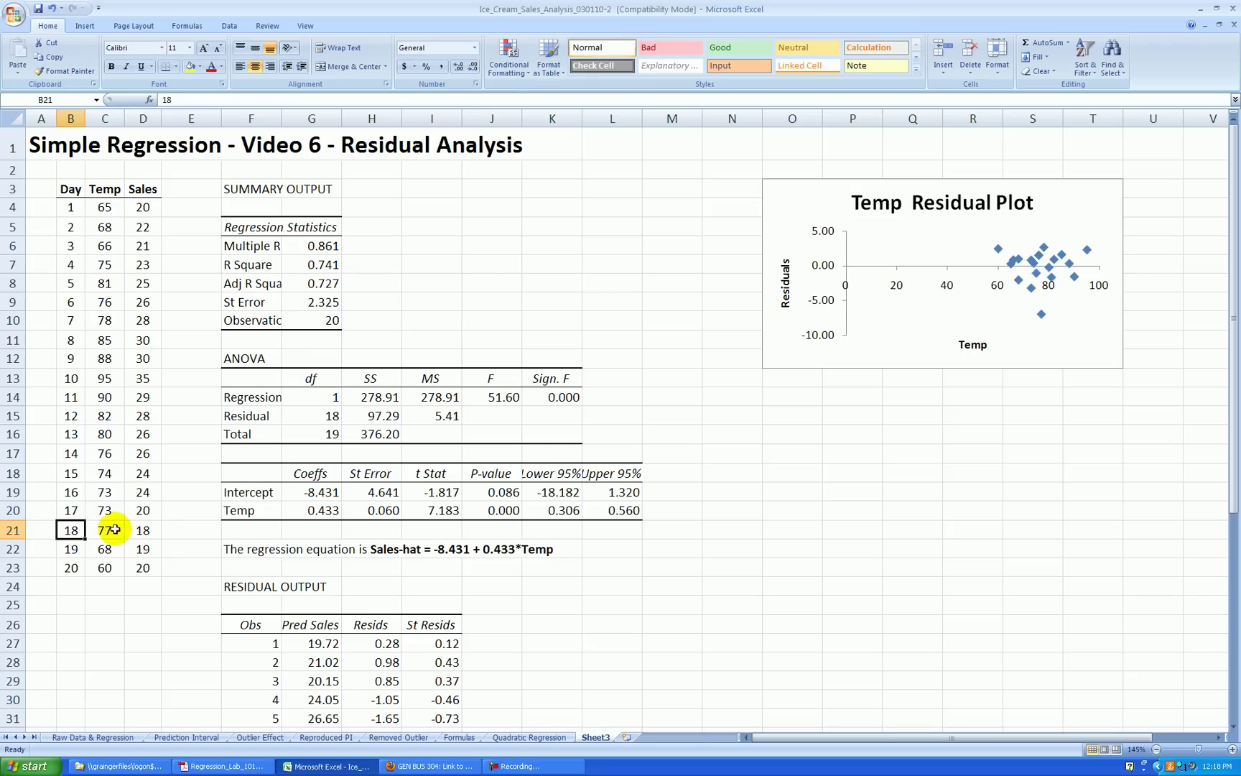
{"action": "left_click", "coordinate": [113, 532]}
{"action": "scroll", "coordinate": [251, 533], "scroll_direction": "down", "scroll_amount": 1}
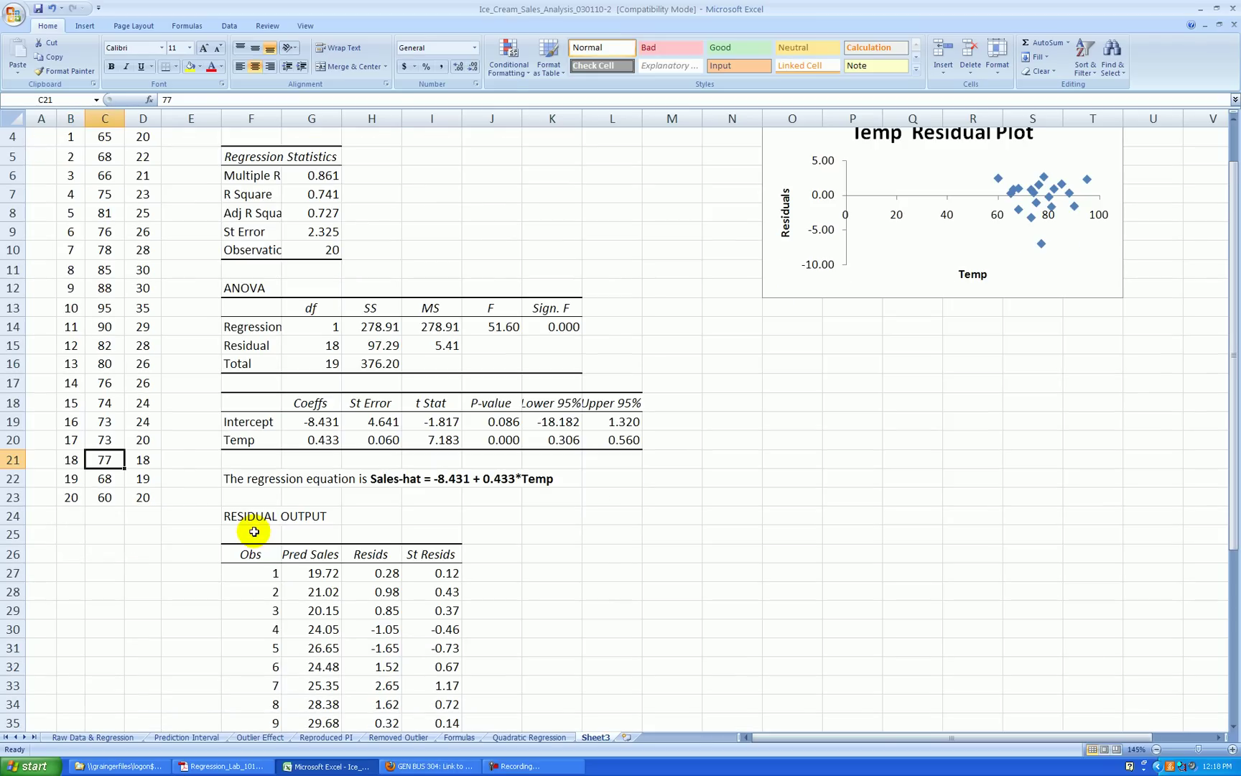
{"action": "left_click", "coordinate": [140, 460]}
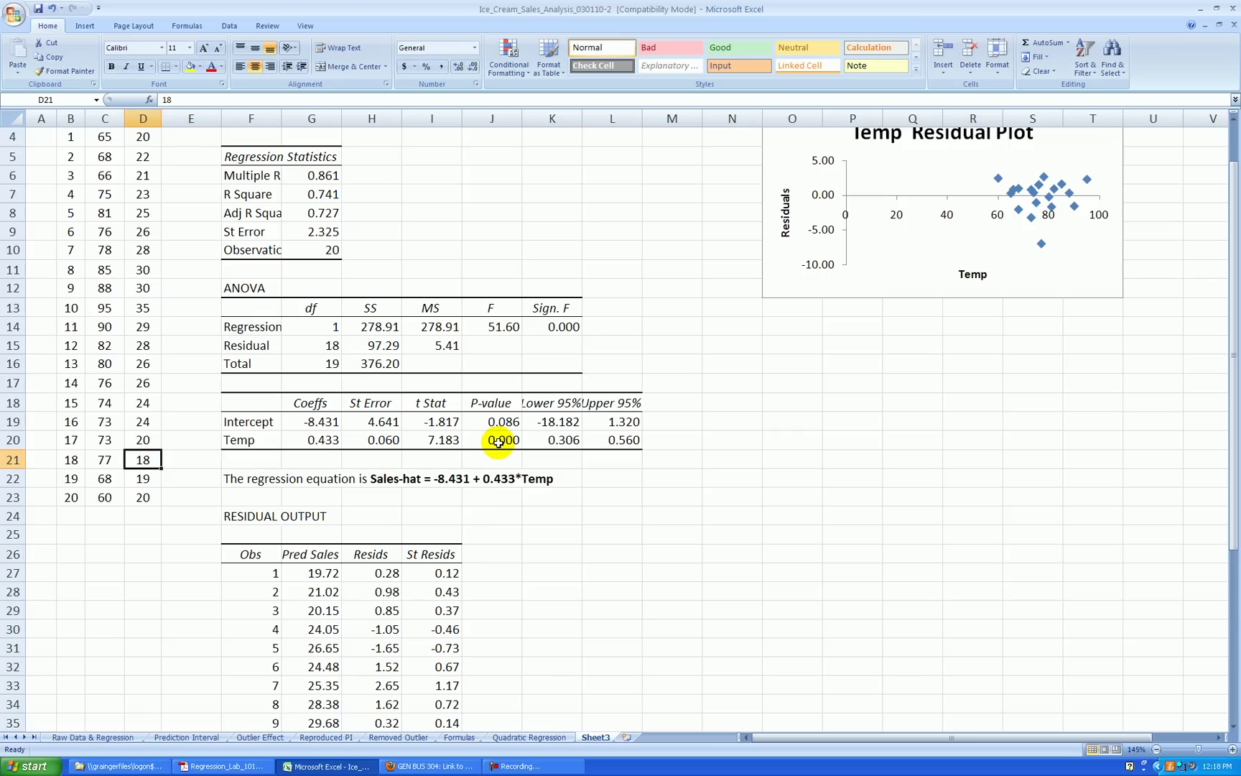
{"action": "scroll", "coordinate": [582, 490], "scroll_direction": "down", "scroll_amount": 7}
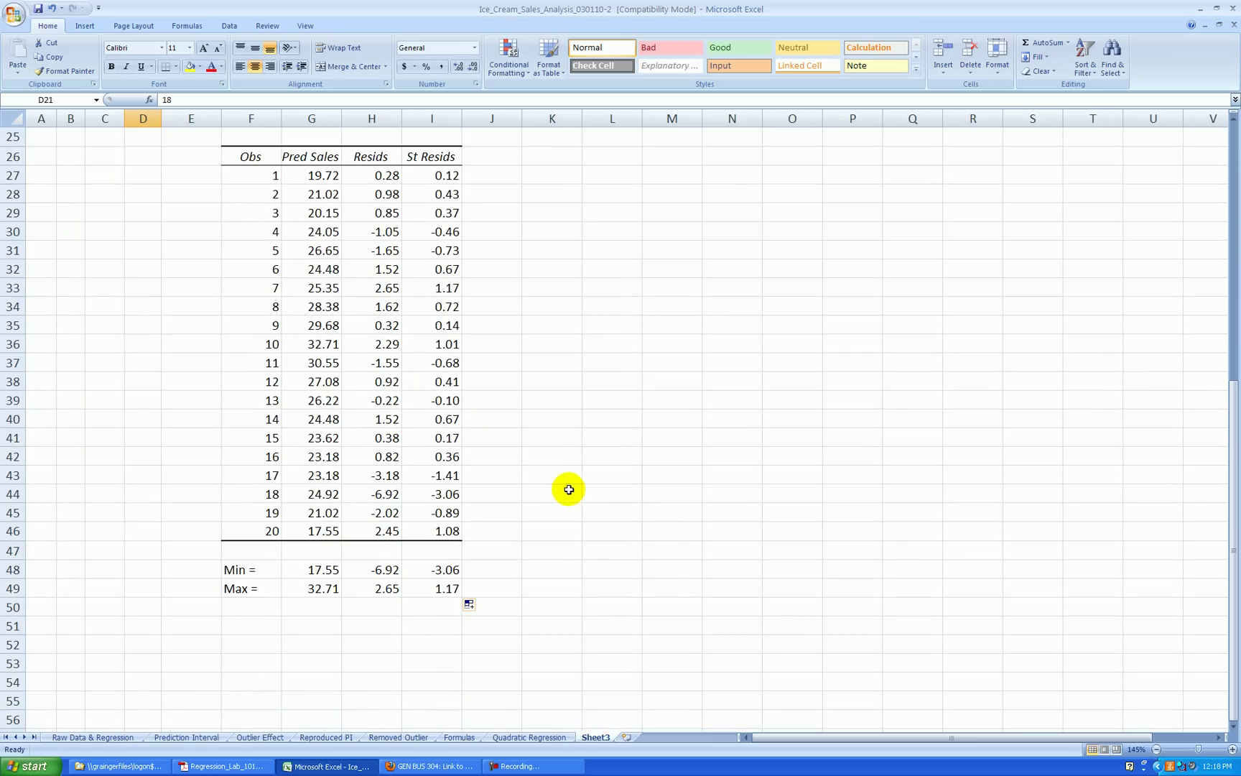
{"action": "left_click", "coordinate": [336, 498]}
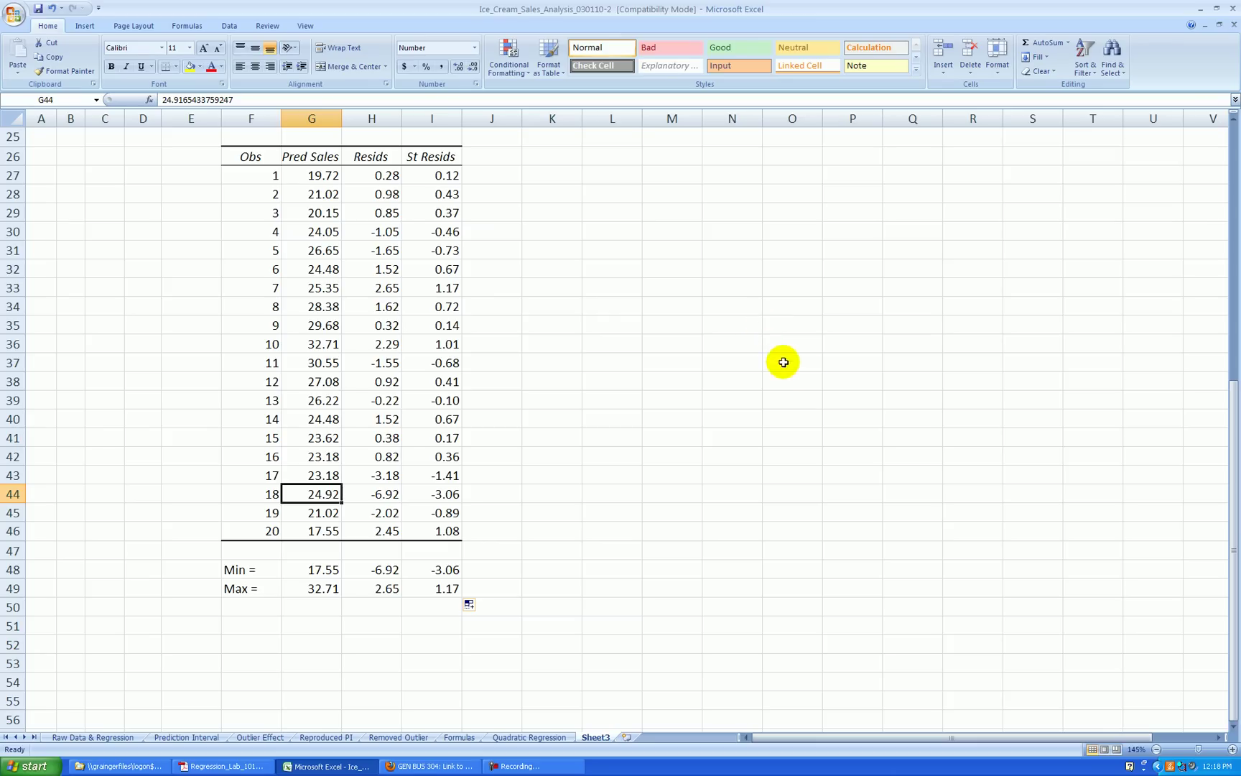
{"action": "scroll", "coordinate": [817, 378], "scroll_direction": "up", "scroll_amount": 8}
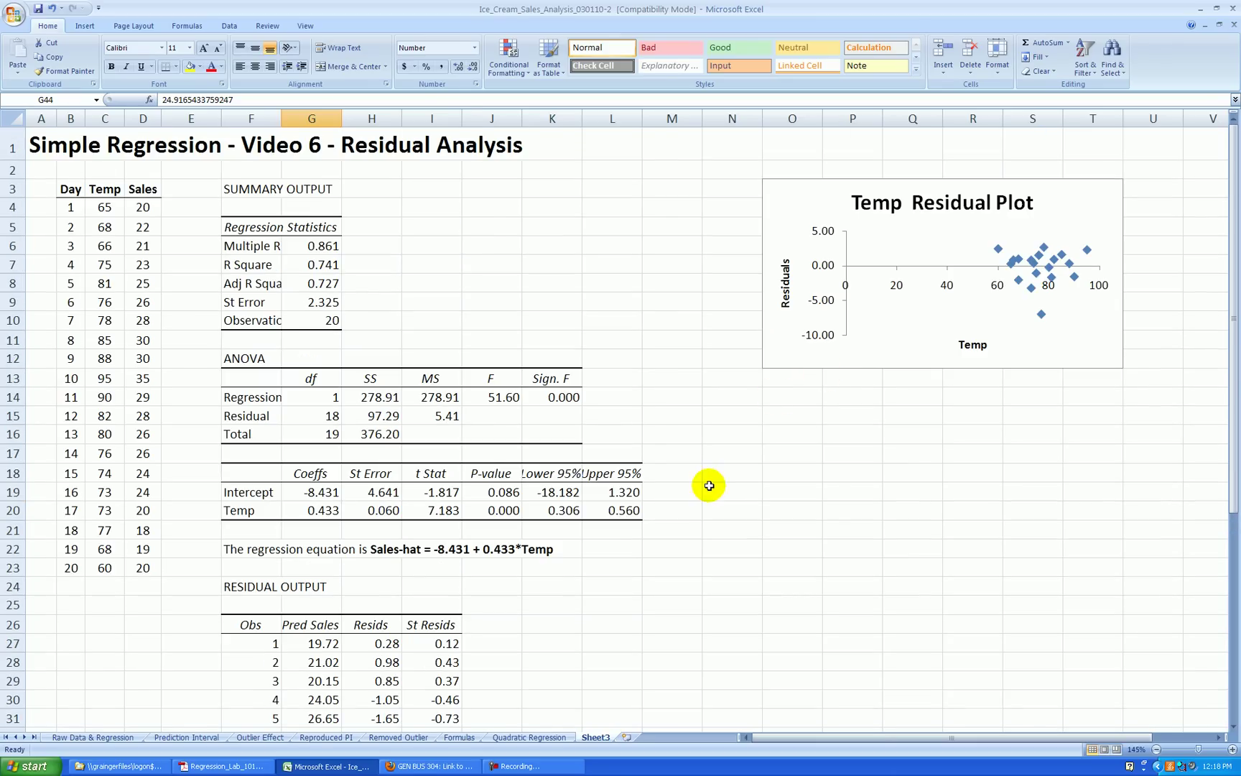
AutoFit columns G through L and widen column F to 12.14 so its labels show fully.
{"action": "left_click", "coordinate": [315, 118]}
{"action": "left_click_drag", "start_coordinate": [317, 115], "coordinate": [590, 115]}
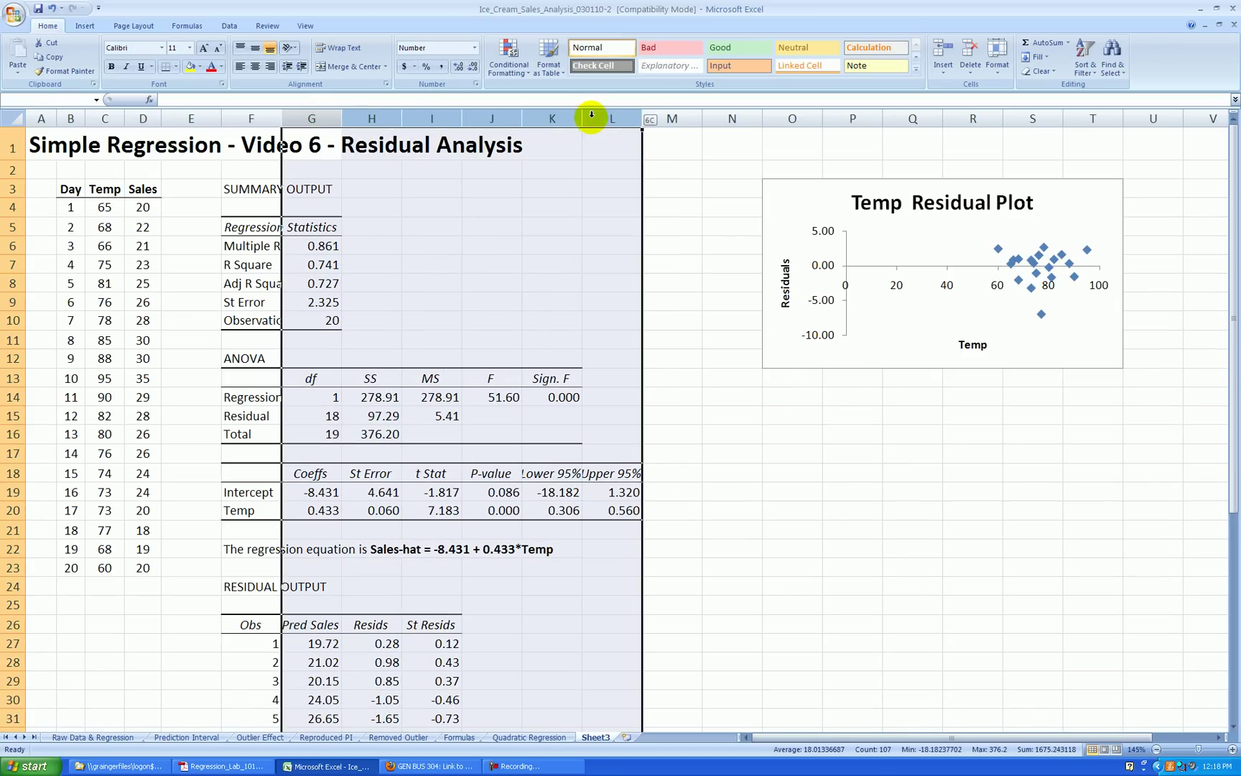
{"action": "double_click", "coordinate": [583, 118]}
{"action": "left_click", "coordinate": [527, 224]}
{"action": "left_click_drag", "start_coordinate": [282, 118], "coordinate": [305, 118]}
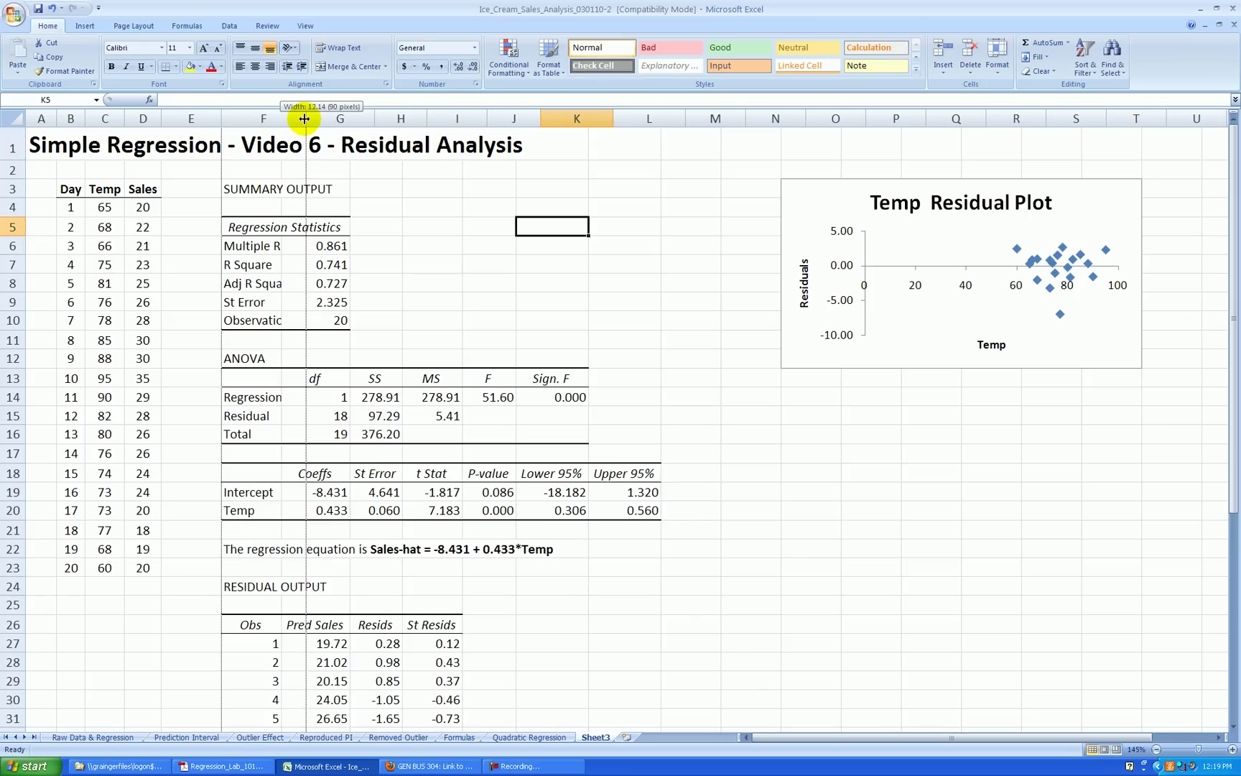
{"action": "left_click_drag", "start_coordinate": [305, 119], "coordinate": [373, 118]}
{"action": "left_click", "coordinate": [1060, 541]}
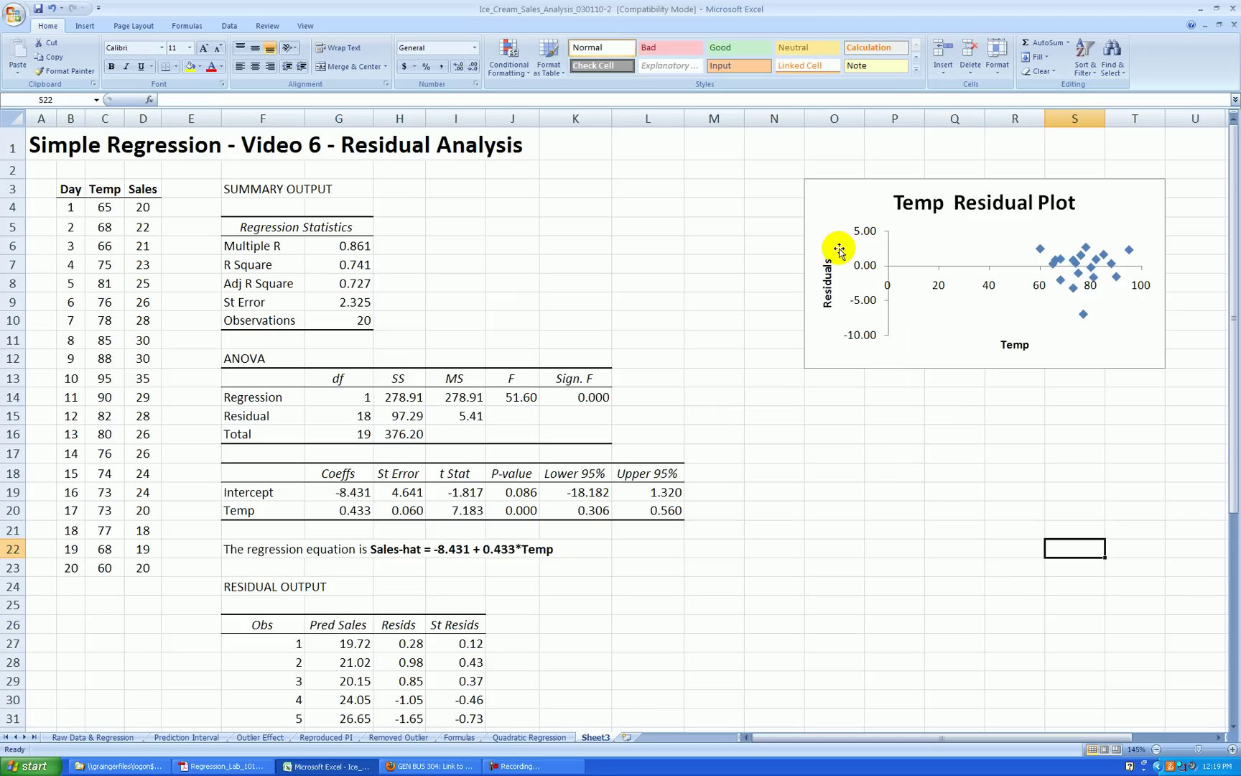
Move the Temp Residual Plot up beside the summary, make it taller, and delete its title.
{"action": "left_click", "coordinate": [951, 366]}
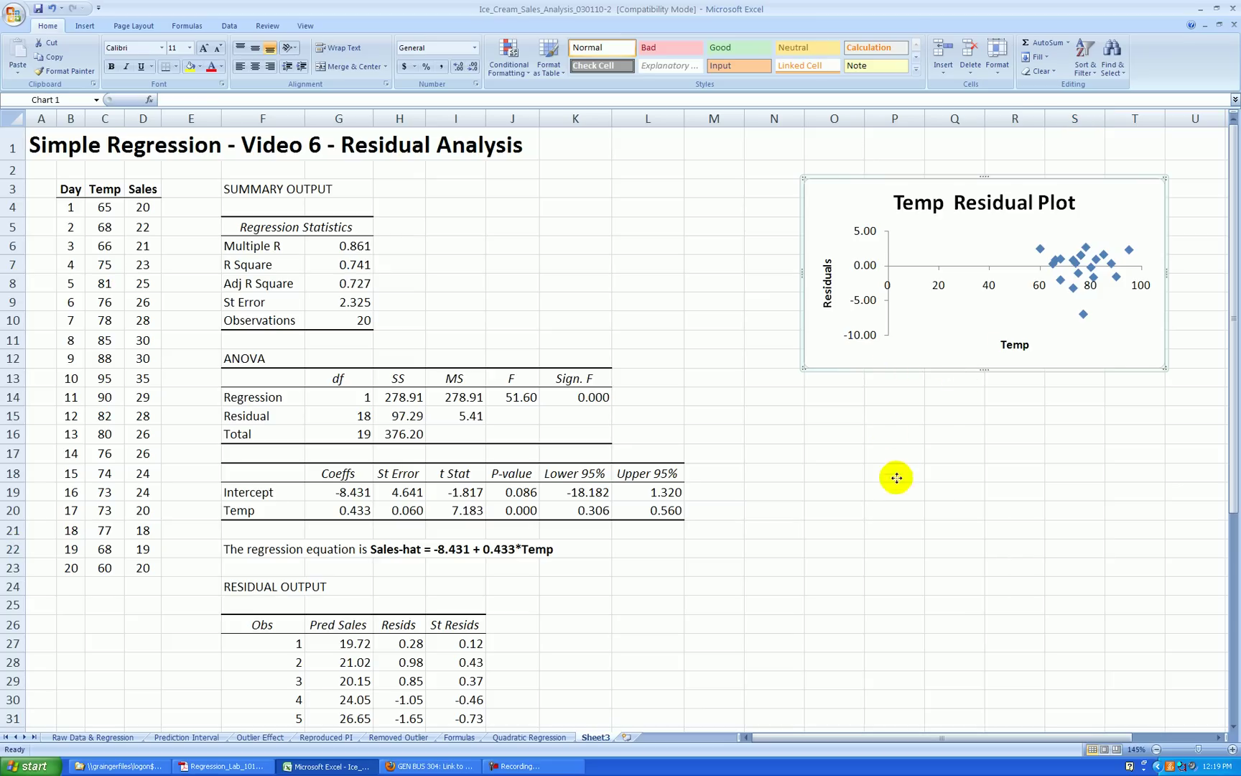
{"action": "left_click_drag", "start_coordinate": [831, 346], "coordinate": [713, 325]}
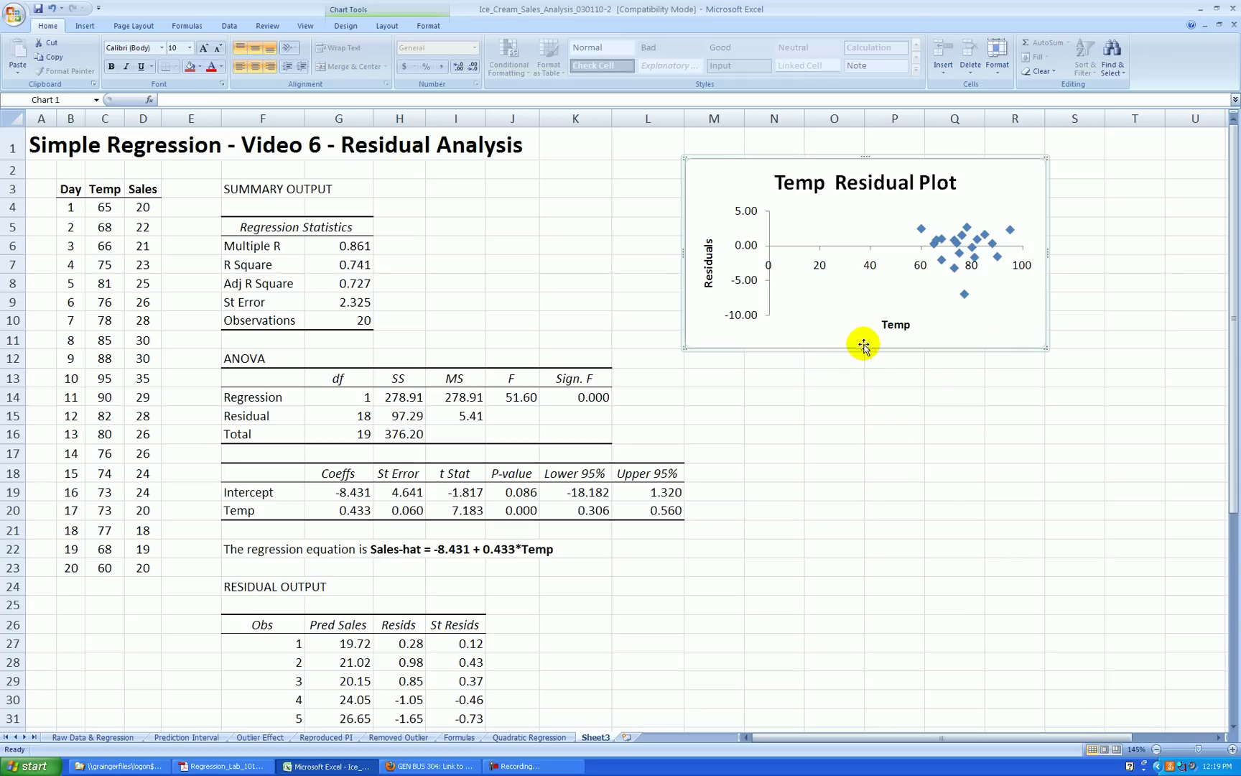
{"action": "left_click_drag", "start_coordinate": [866, 350], "coordinate": [869, 430]}
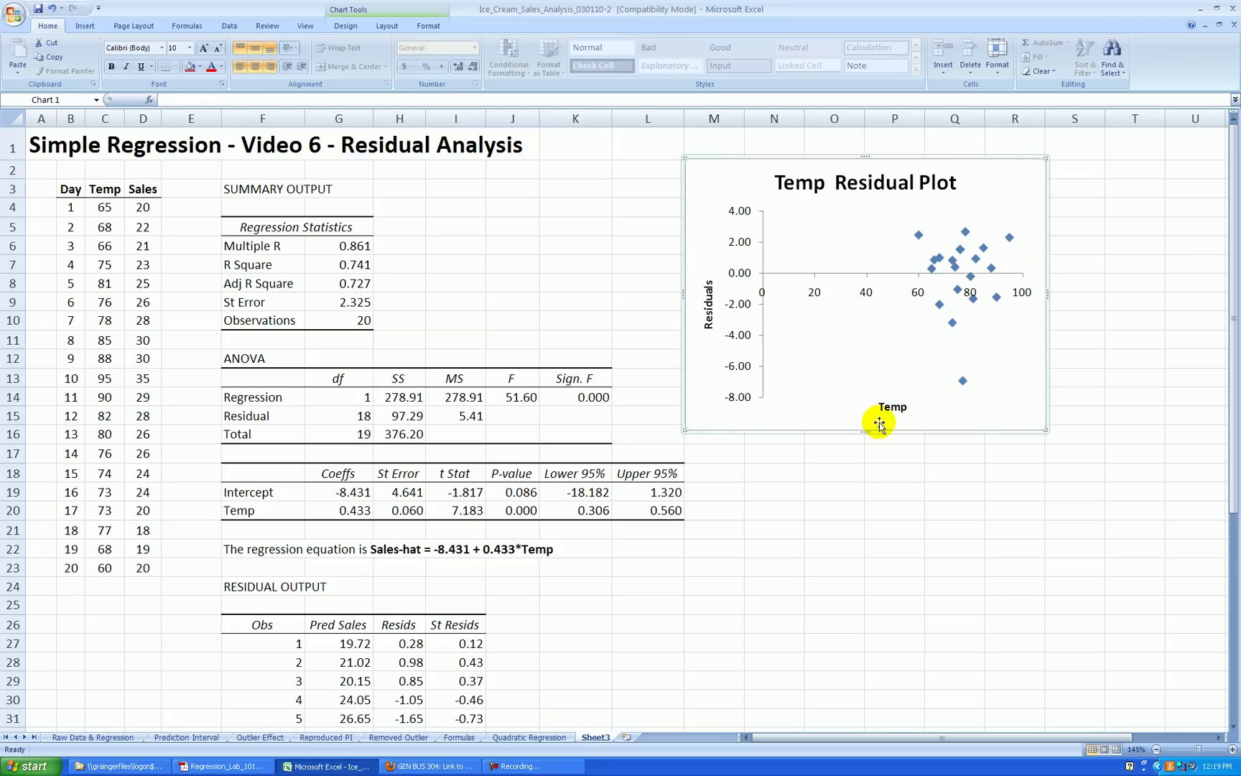
{"action": "left_click", "coordinate": [897, 193]}
{"action": "key", "text": "Delete"}
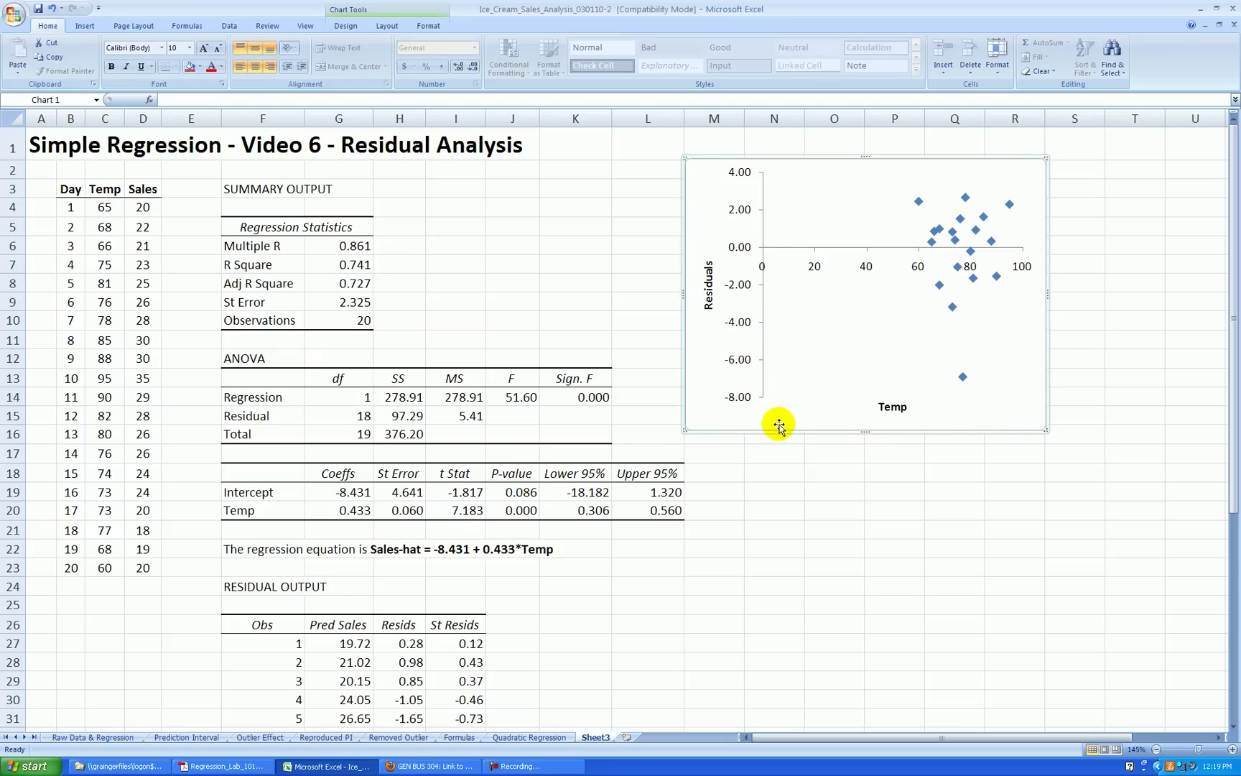
Check the minimum and maximum residuals in cells H48 and H49.
{"action": "scroll", "coordinate": [565, 465], "scroll_direction": "down", "scroll_amount": 11}
{"action": "left_click", "coordinate": [409, 398]}
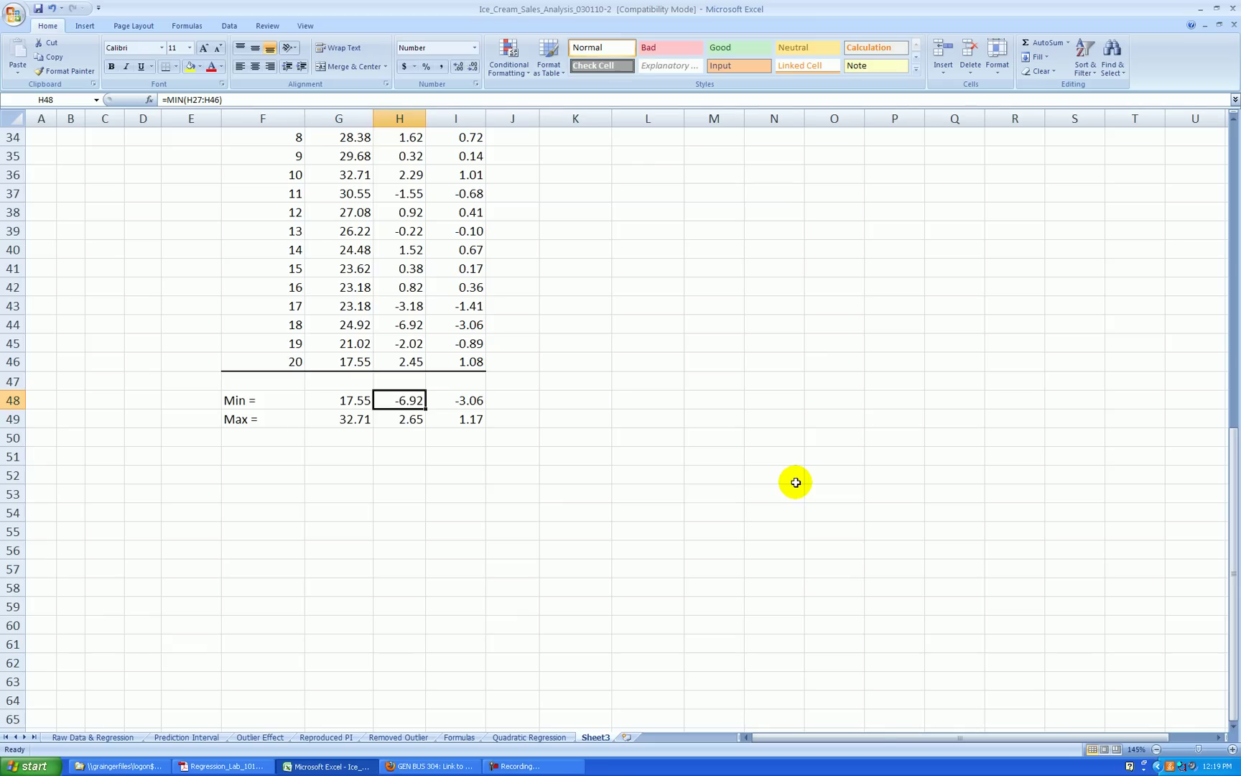
{"action": "left_click", "coordinate": [409, 419]}
{"action": "scroll", "coordinate": [850, 474], "scroll_direction": "up", "scroll_amount": 11}
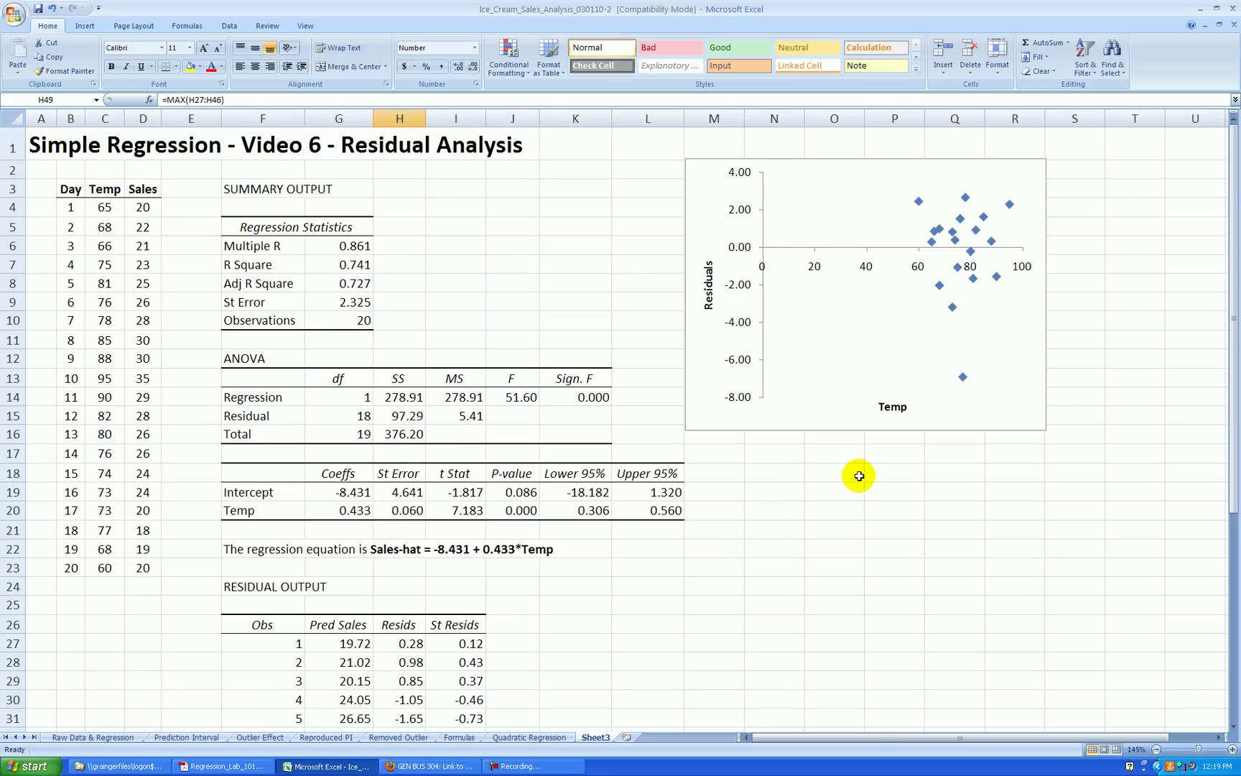
Set the Residuals axis from -7 to 3, cross the Temp axis at -7, and use whole-number labels.
{"action": "right_click", "coordinate": [742, 288]}
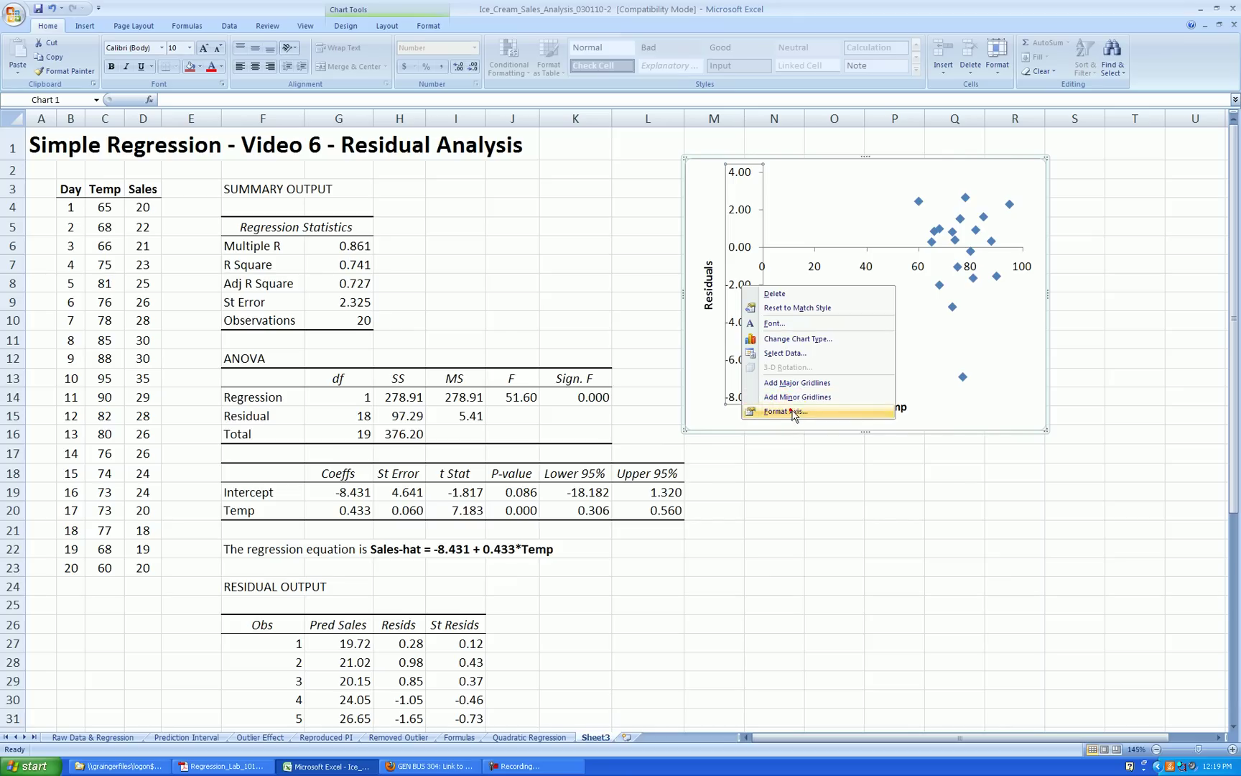
{"action": "left_click", "coordinate": [793, 411]}
{"action": "left_click", "coordinate": [644, 251]}
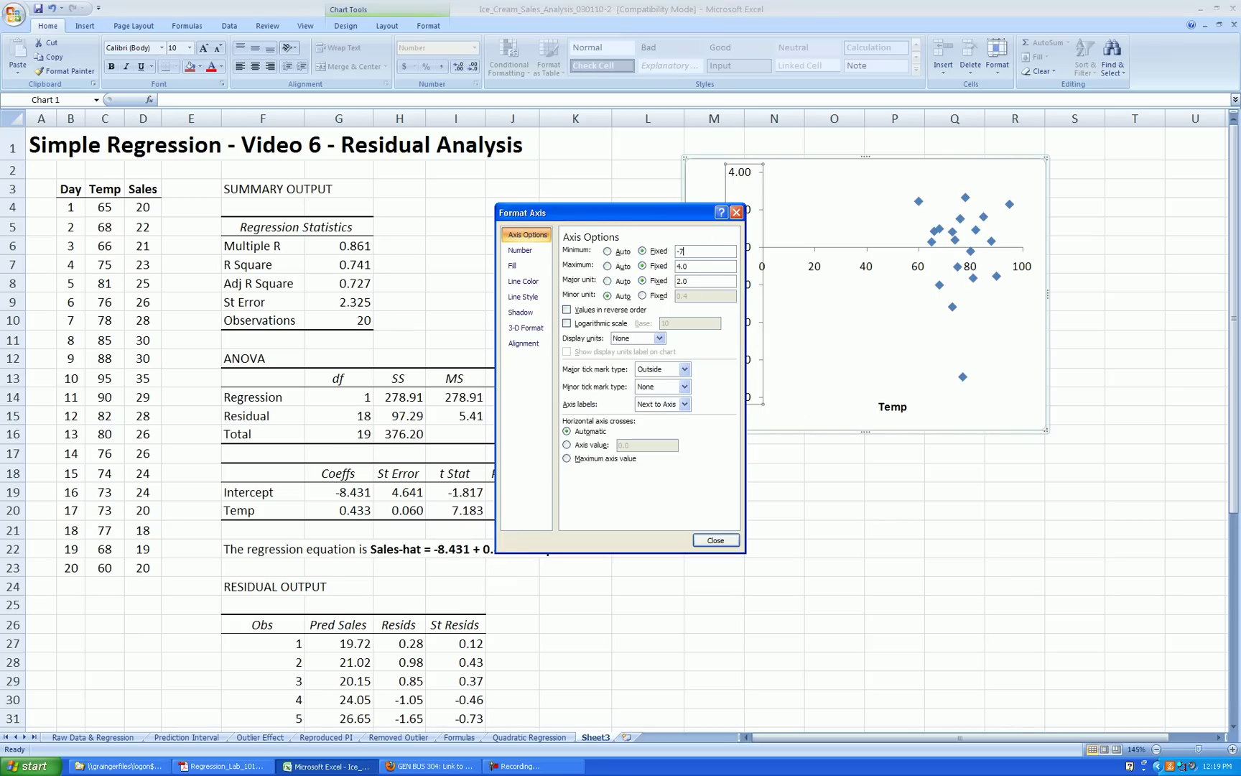
{"action": "type", "text": "-7"}
{"action": "key", "text": "Tab"}
{"action": "key", "text": "Tab"}
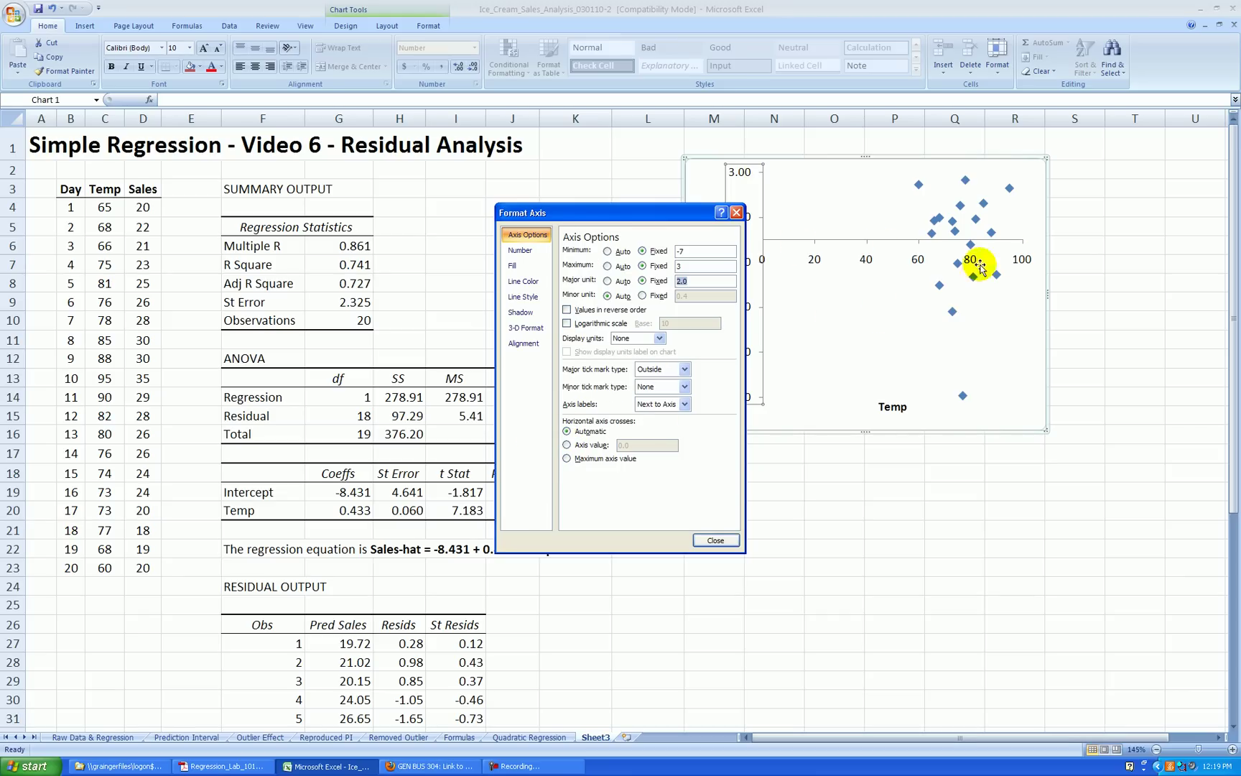
{"action": "left_click", "coordinate": [567, 445]}
{"action": "left_click", "coordinate": [634, 446]}
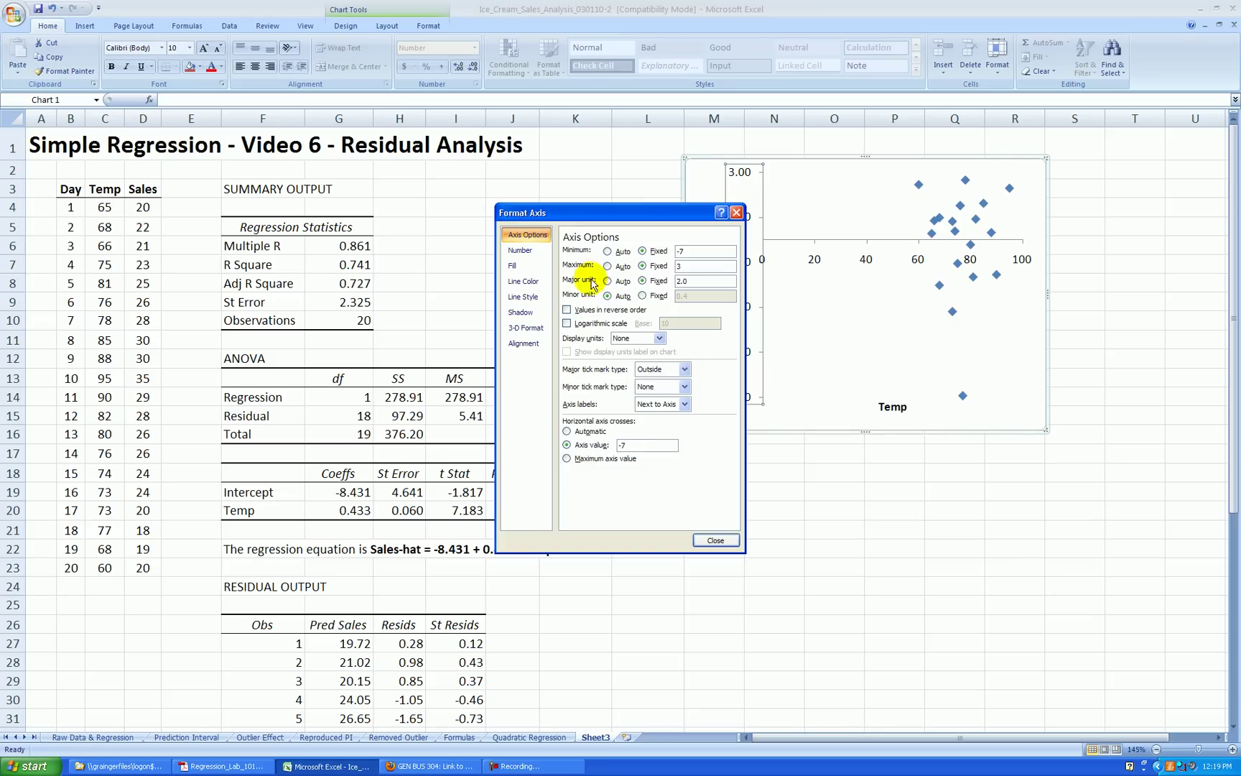
{"action": "left_click", "coordinate": [520, 250]}
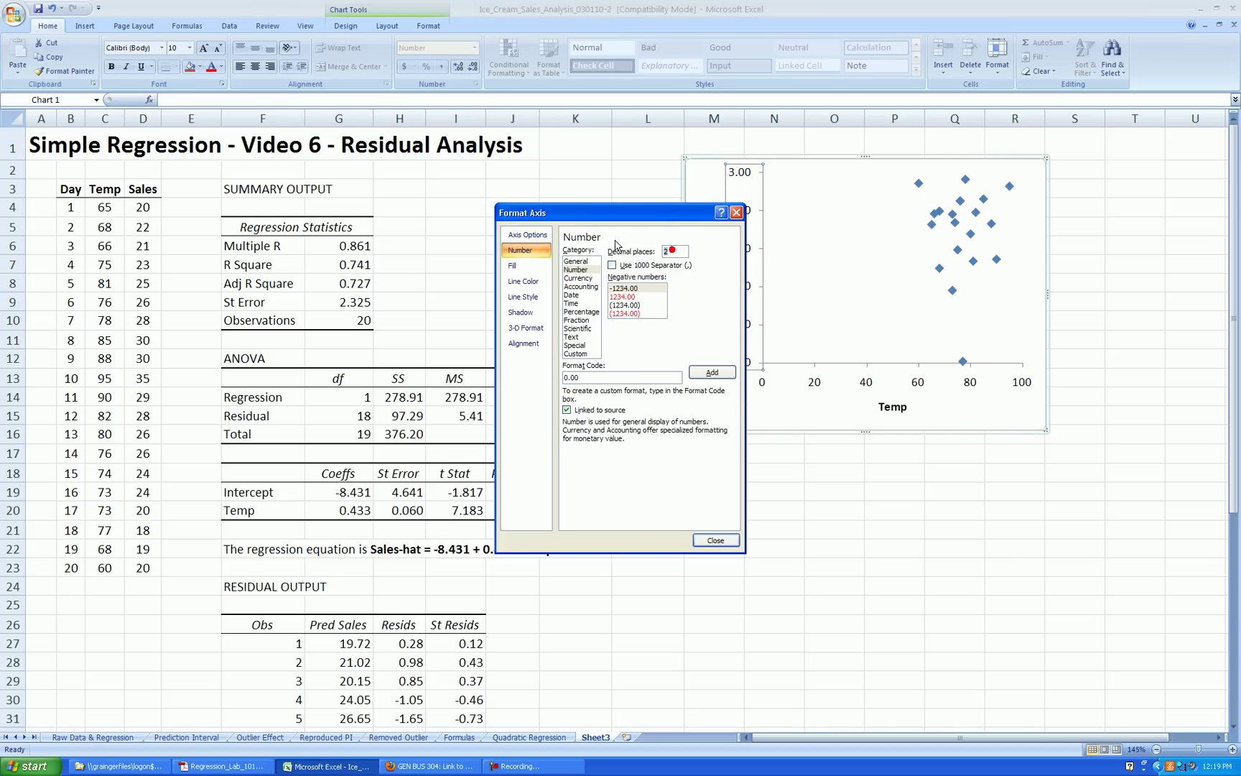
{"action": "left_click", "coordinate": [715, 540]}
{"action": "left_click", "coordinate": [810, 524]}
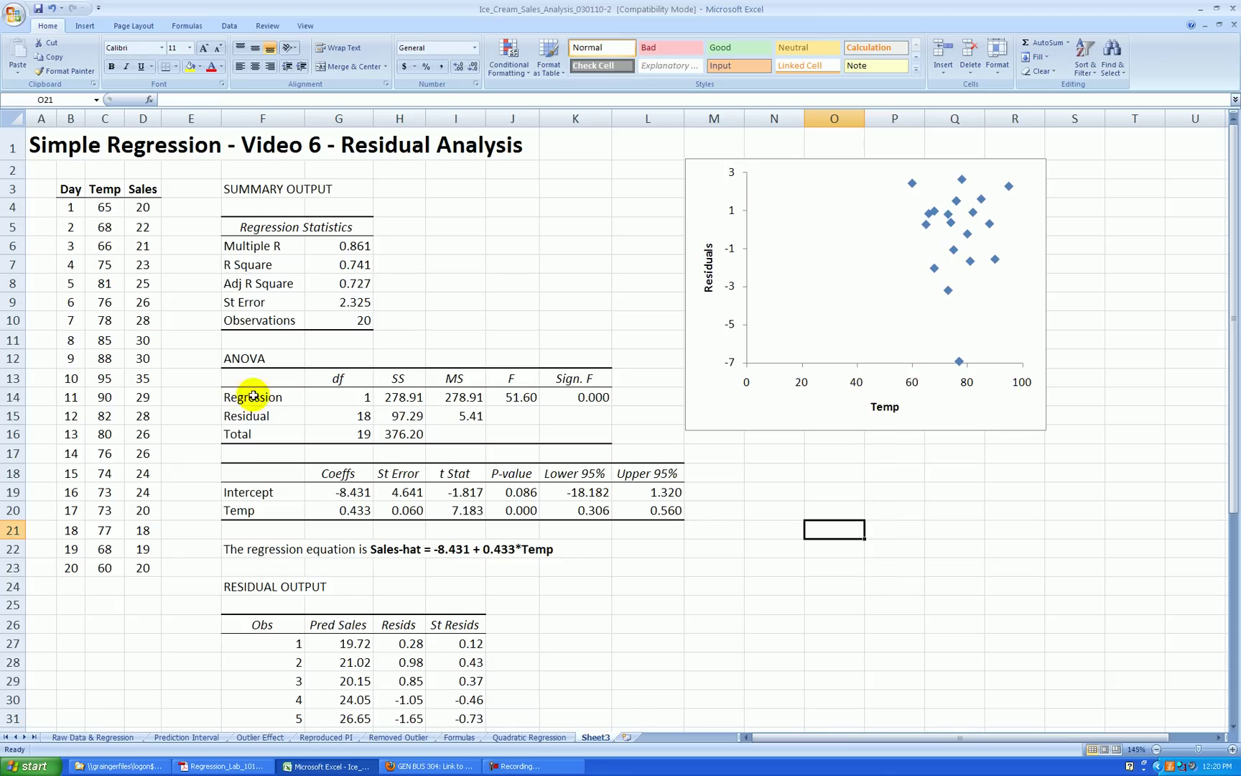
Fix the Temp axis at minimum 60, maximum 95, with a major unit of 5.
{"action": "right_click", "coordinate": [860, 386]}
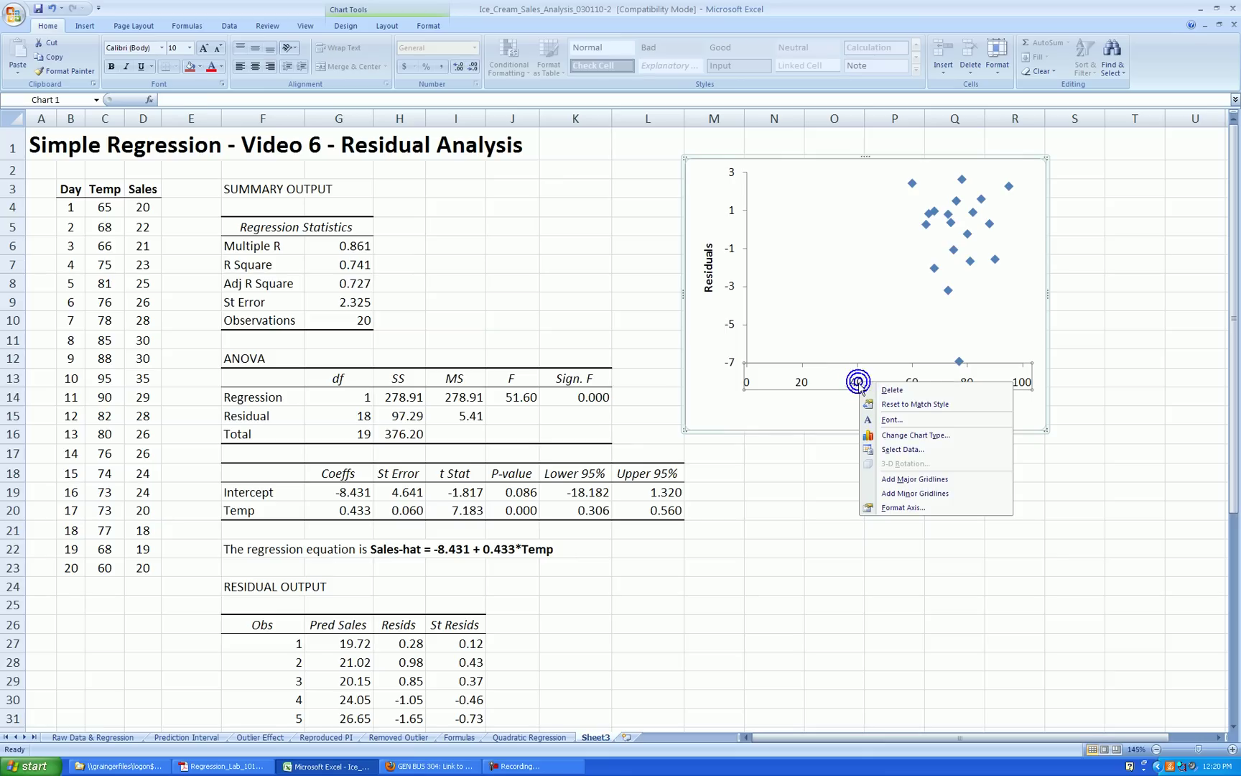
{"action": "left_click", "coordinate": [902, 506]}
{"action": "left_click", "coordinate": [642, 251]}
{"action": "left_click", "coordinate": [642, 266]}
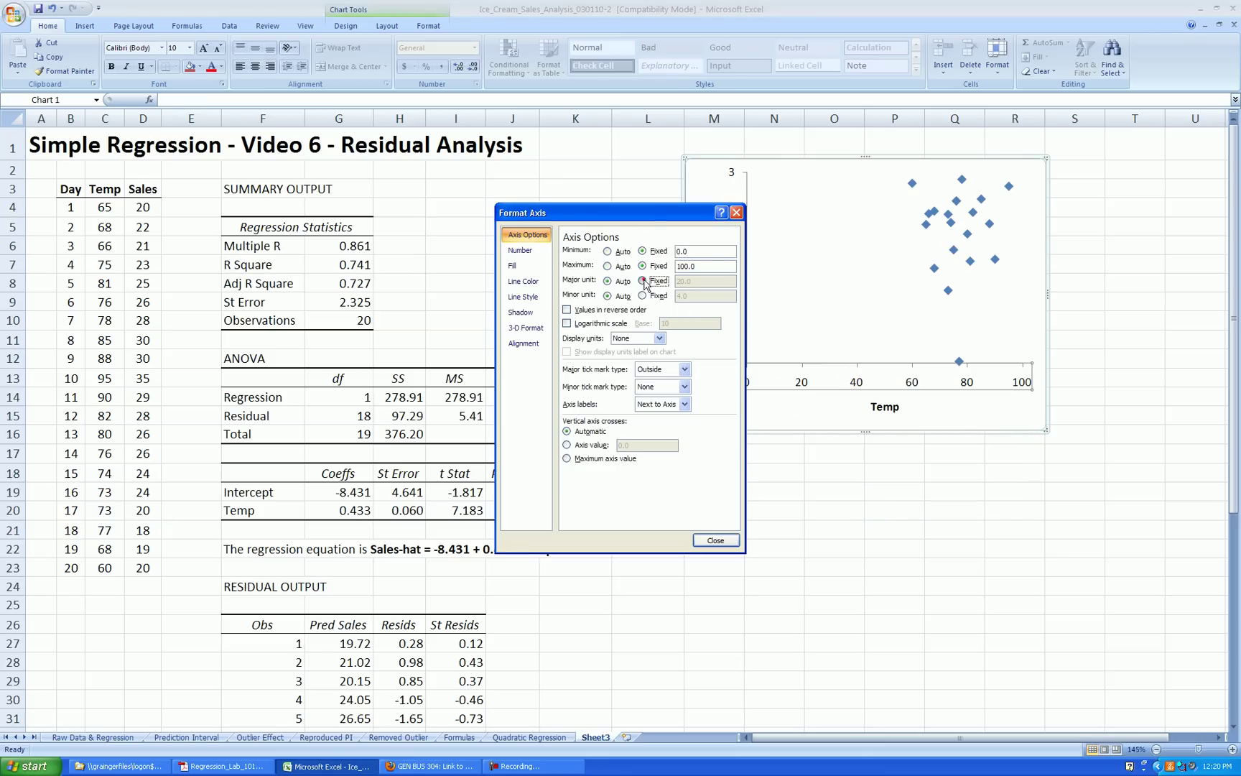
{"action": "double_click", "coordinate": [696, 253]}
{"action": "type", "text": "60"}
{"action": "key", "text": "Tab"}
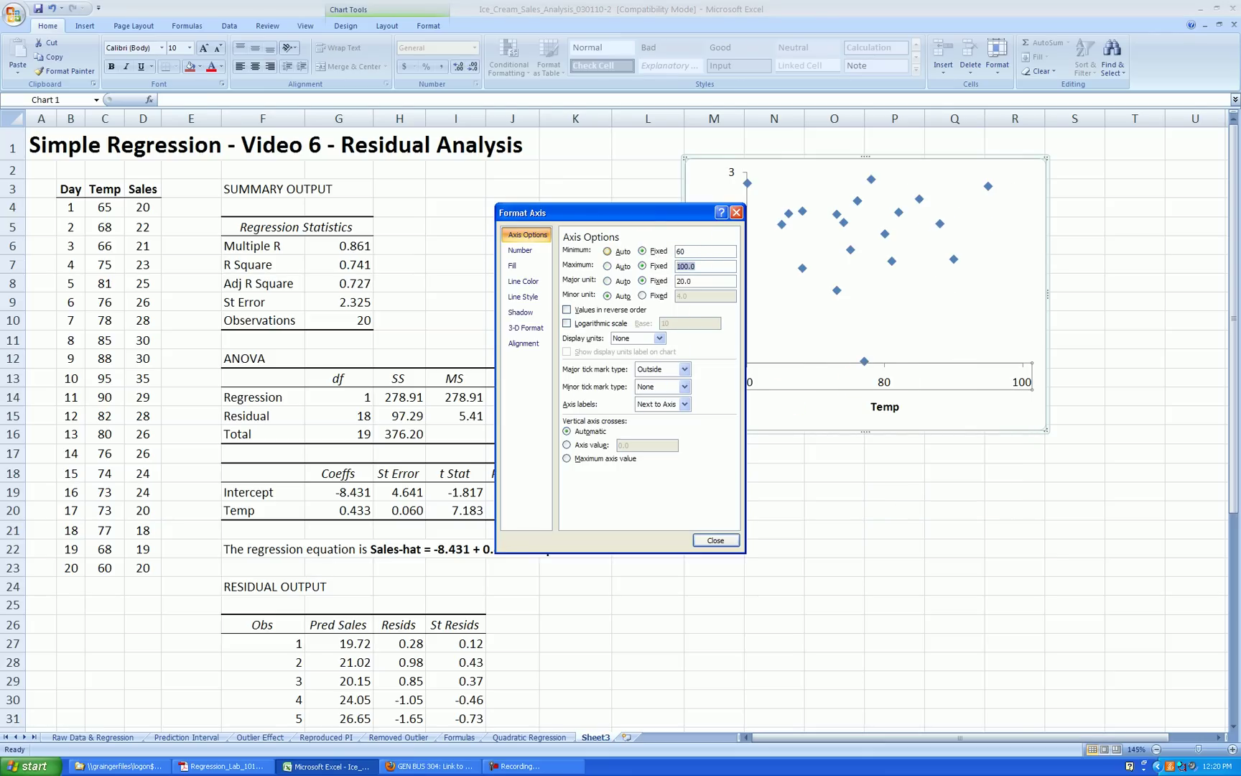
{"action": "type", "text": "95"}
{"action": "key", "text": "Tab"}
{"action": "key", "text": "Tab"}
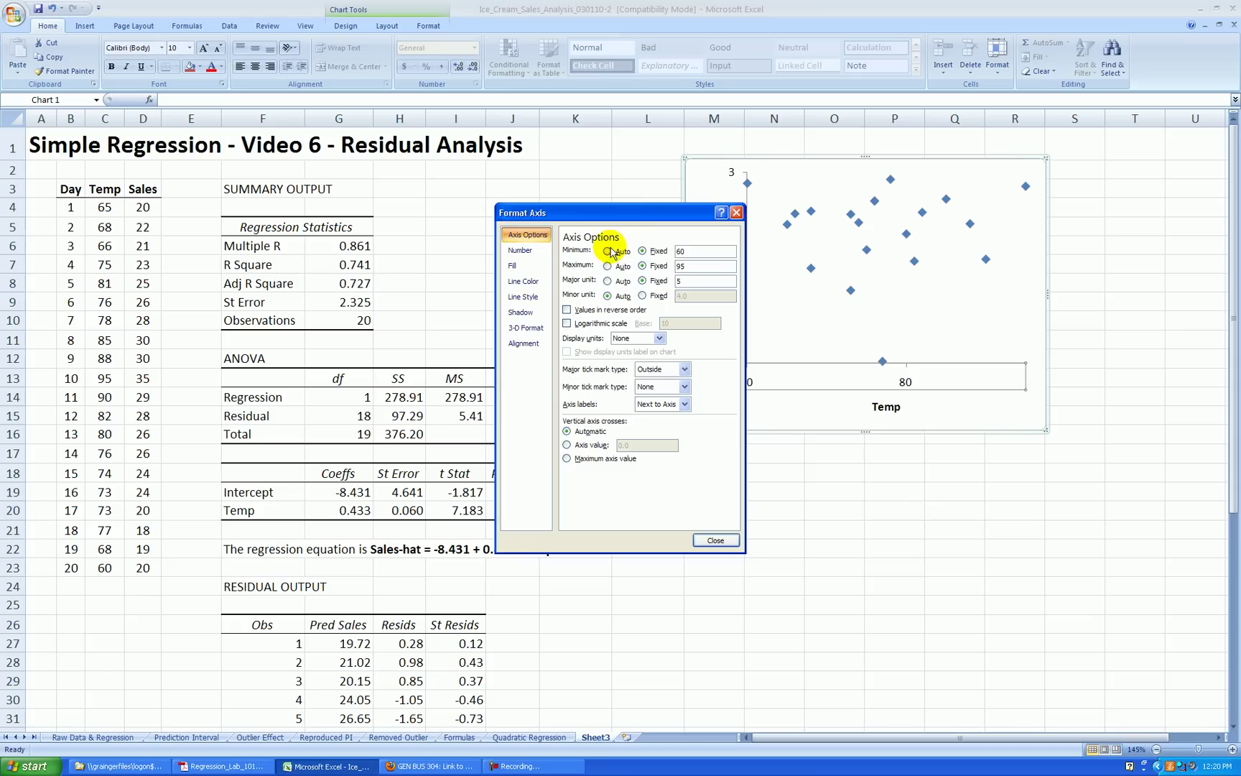
{"action": "left_click", "coordinate": [715, 540]}
{"action": "left_click", "coordinate": [909, 533]}
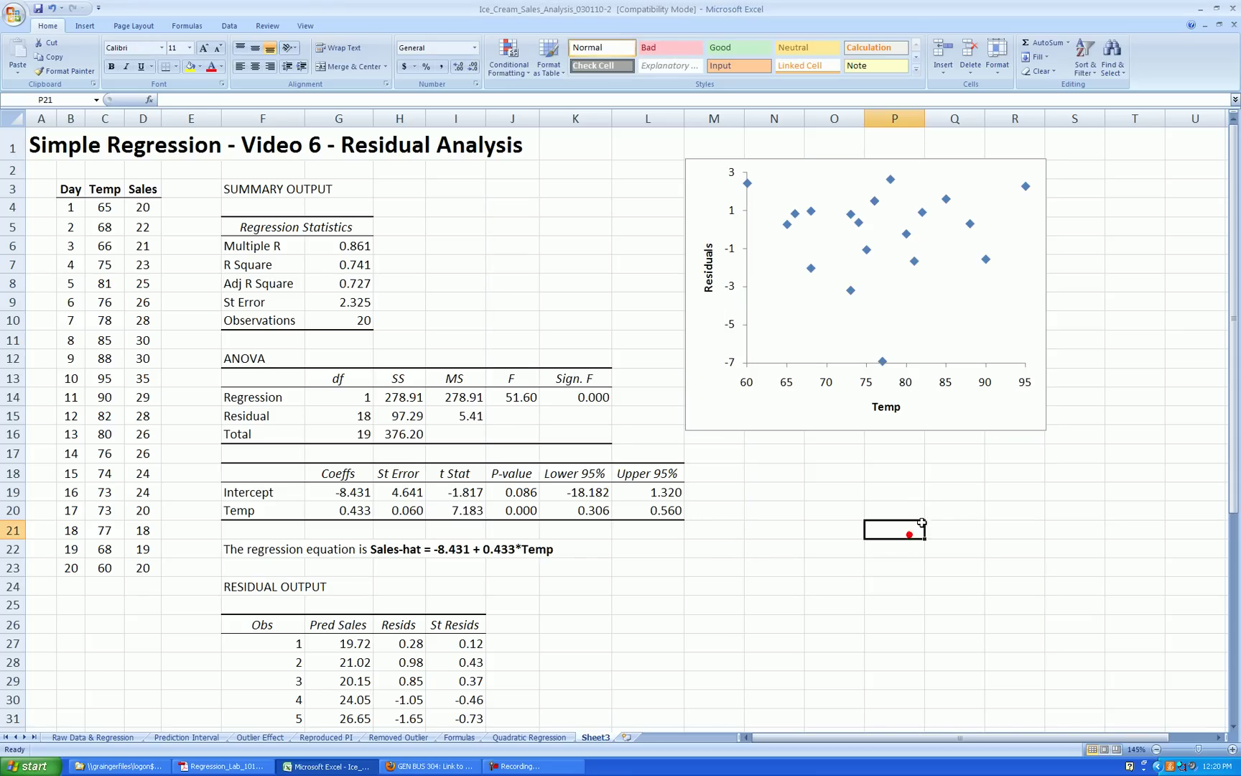
Give the residual chart's plot area a solid coloured border.
{"action": "right_click", "coordinate": [964, 336]}
{"action": "left_click", "coordinate": [1015, 417]}
{"action": "left_click", "coordinate": [539, 251]}
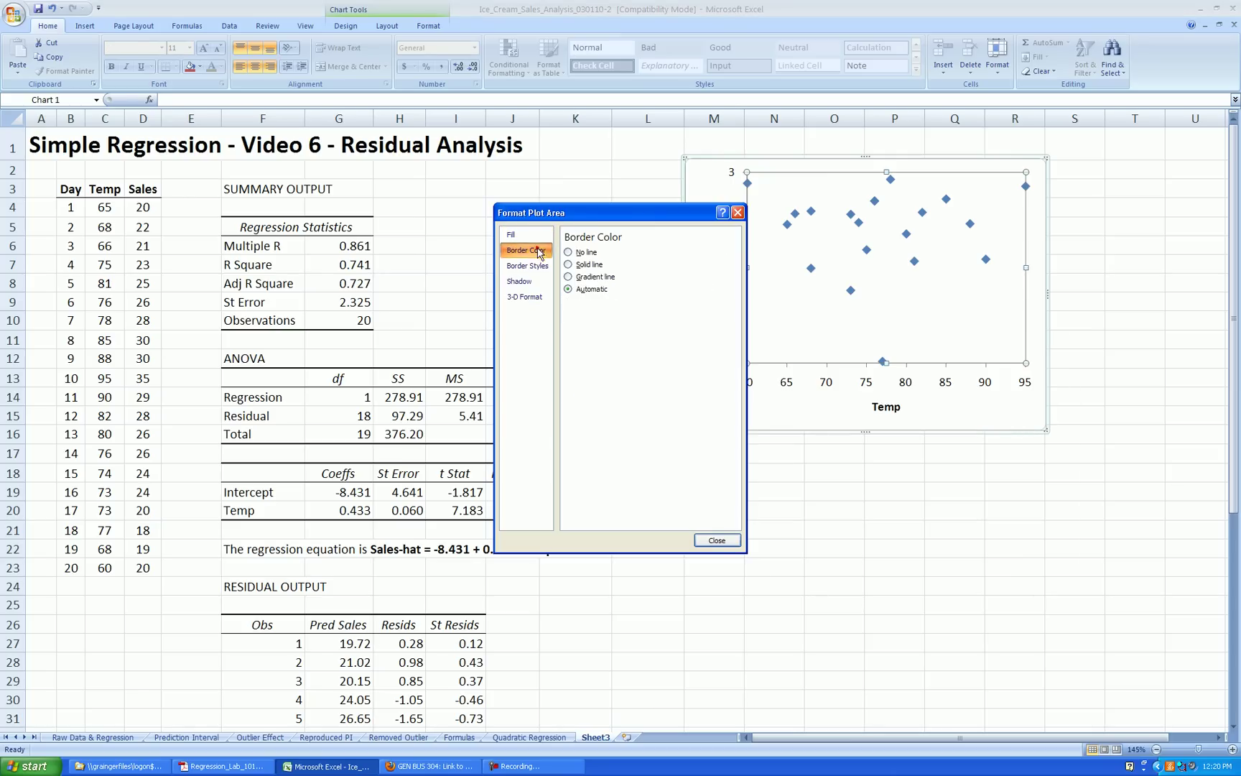
{"action": "left_click", "coordinate": [568, 264]}
{"action": "left_click", "coordinate": [621, 307]}
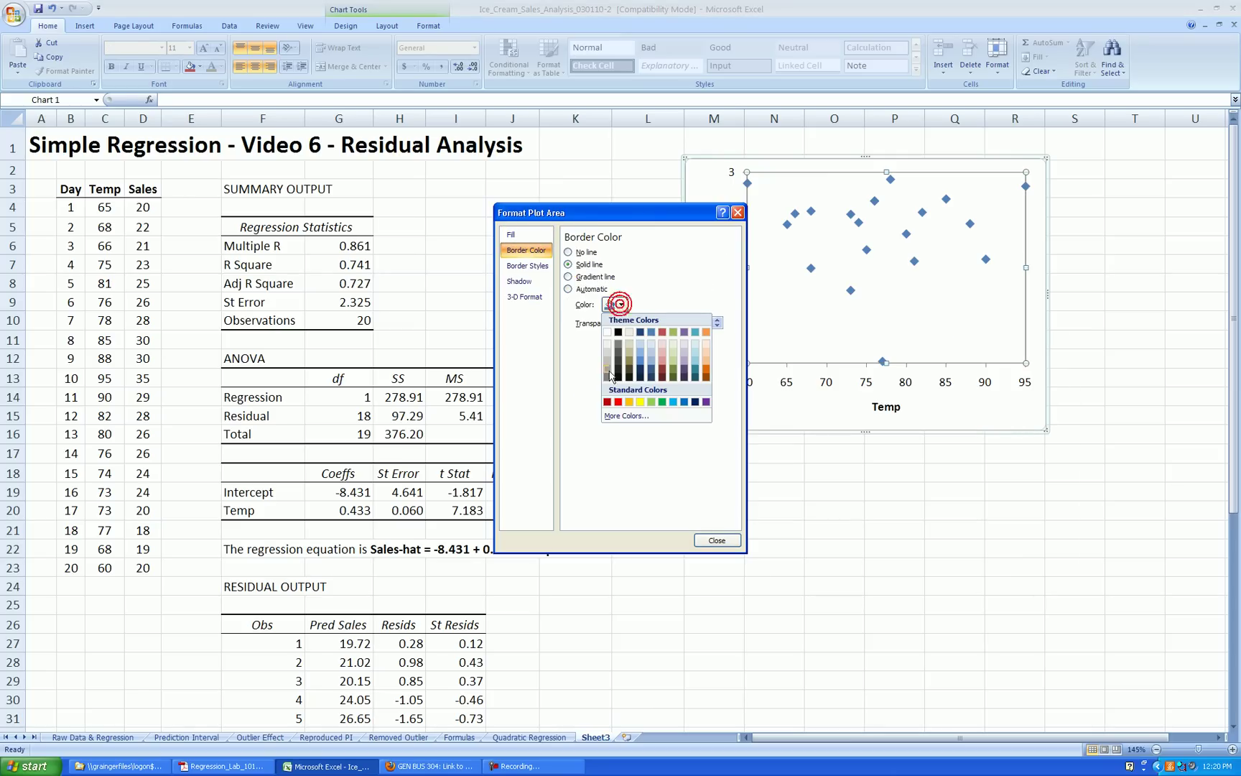
{"action": "left_click", "coordinate": [603, 375]}
{"action": "left_click", "coordinate": [716, 540]}
{"action": "left_click", "coordinate": [812, 533]}
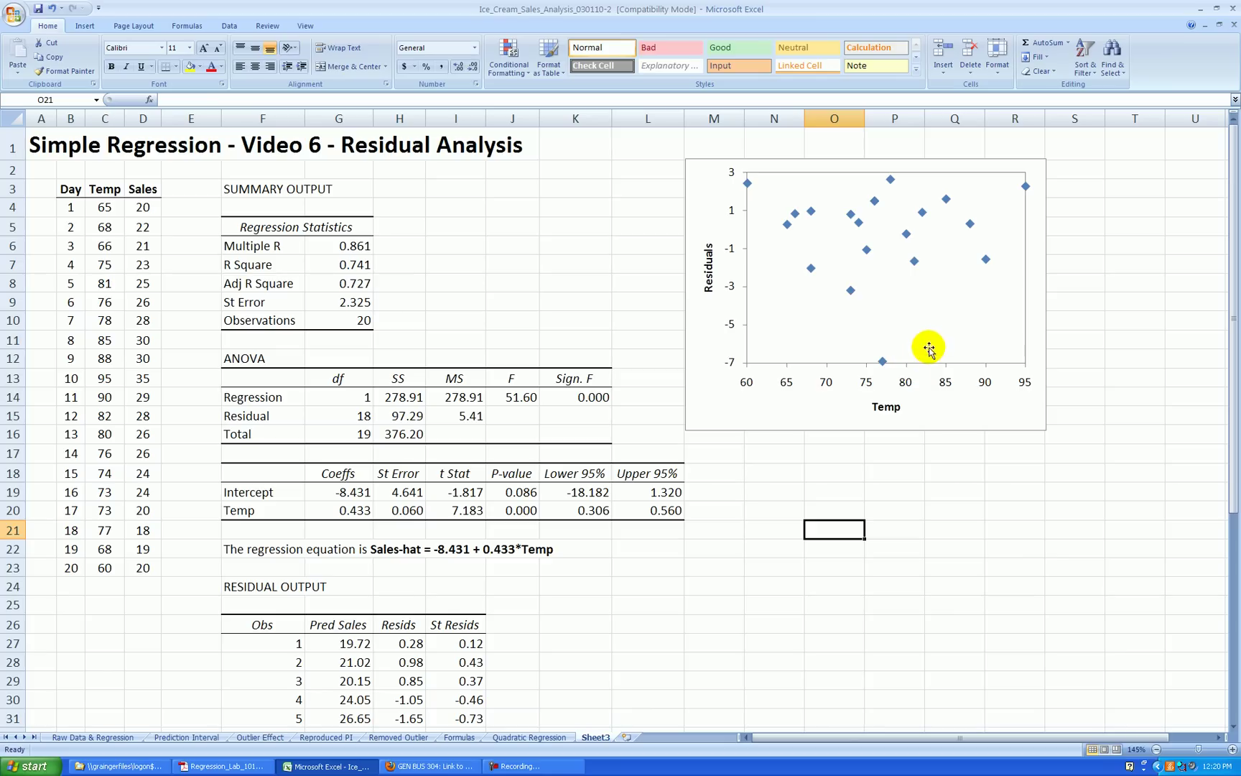
Set the chart area border to No line, removing the outline around the whole chart.
{"action": "left_click", "coordinate": [966, 421]}
{"action": "right_click", "coordinate": [966, 421]}
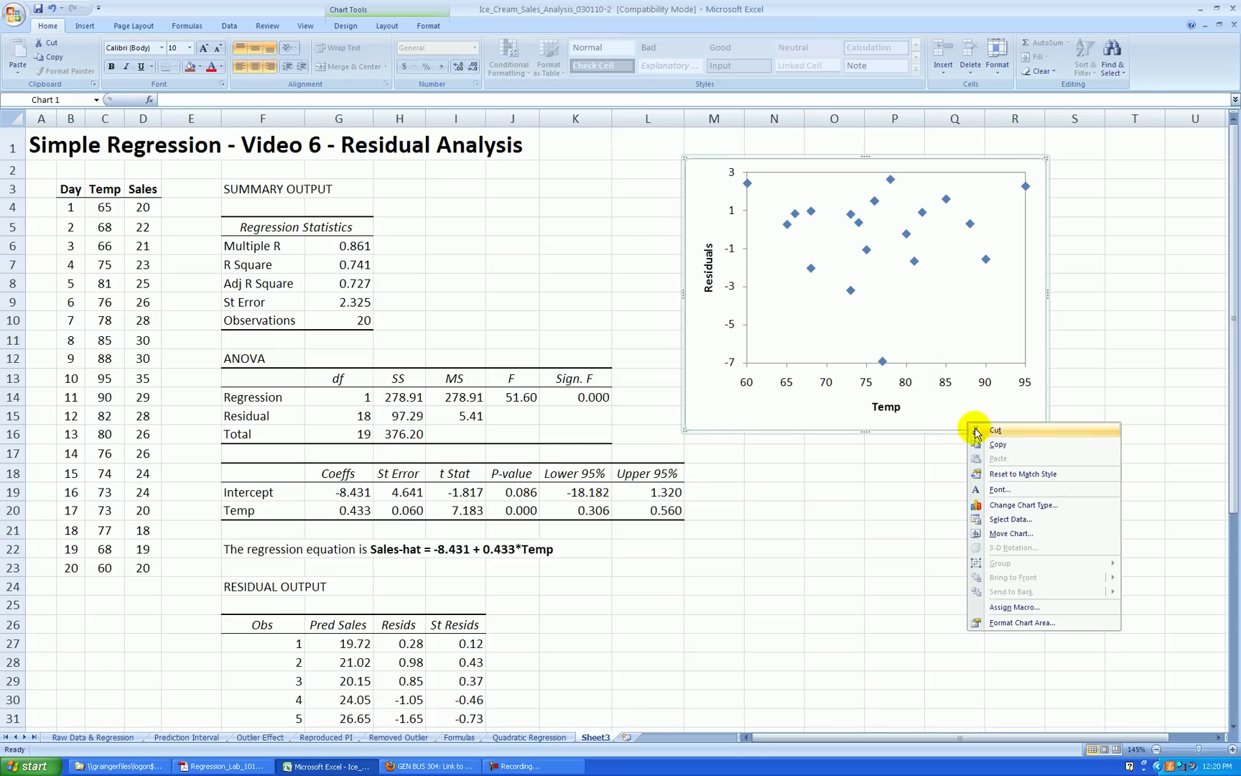
{"action": "left_click", "coordinate": [1088, 263]}
{"action": "right_click", "coordinate": [1043, 209]}
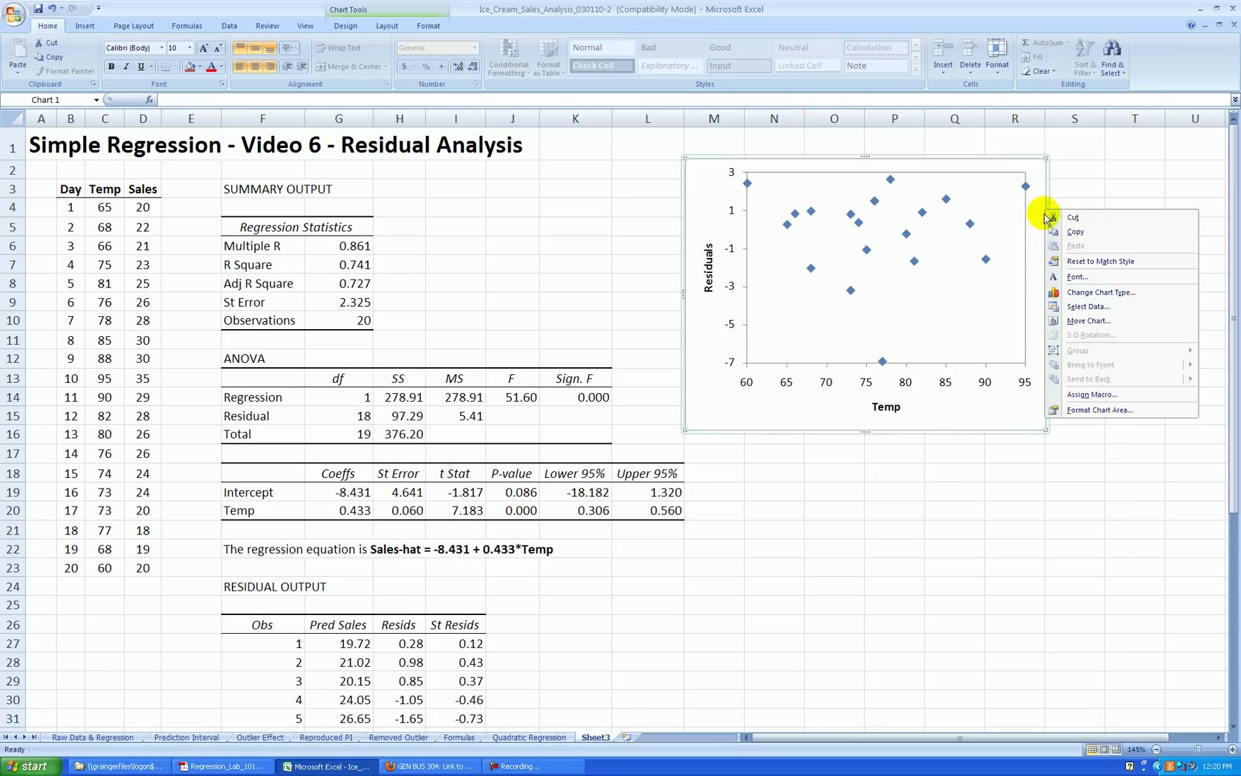
{"action": "left_click", "coordinate": [1096, 410]}
{"action": "left_click", "coordinate": [538, 251]}
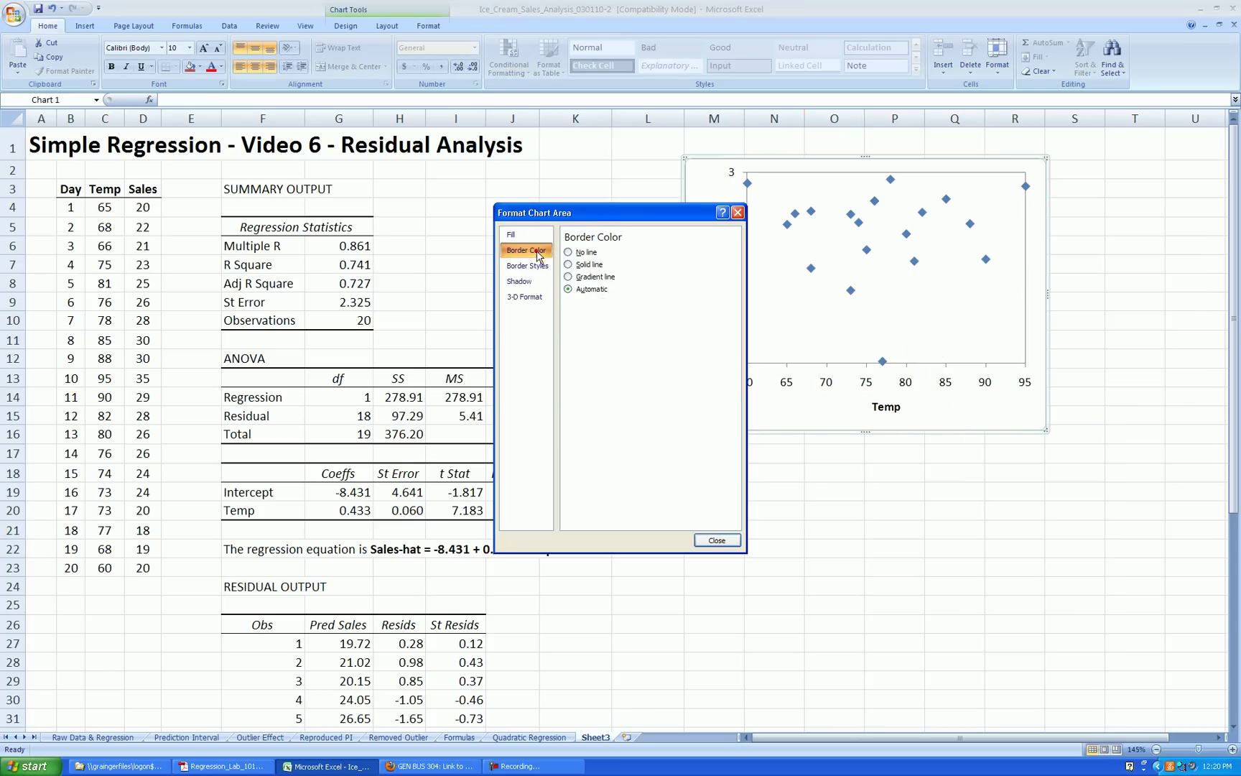
{"action": "left_click", "coordinate": [569, 255]}
{"action": "left_click", "coordinate": [711, 540]}
{"action": "left_click", "coordinate": [833, 548]}
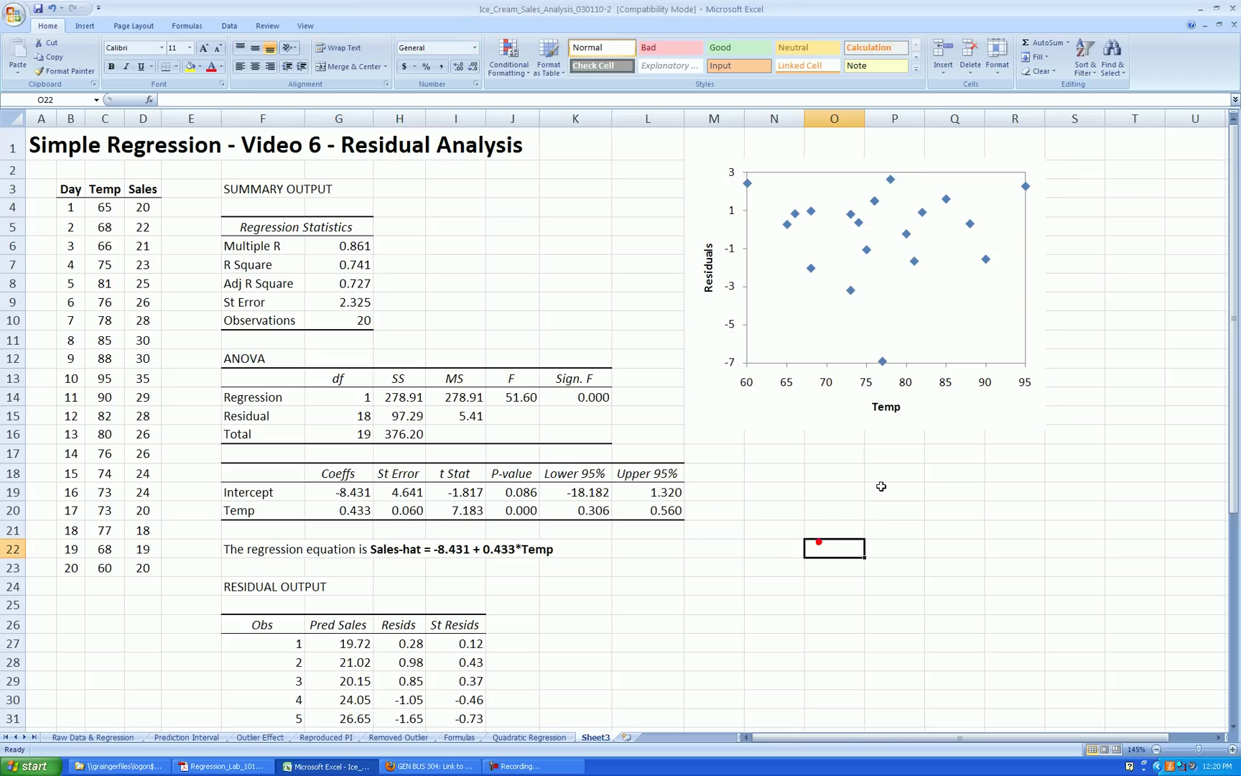
Change the residual series markers to built-in circles.
{"action": "right_click", "coordinate": [986, 260]}
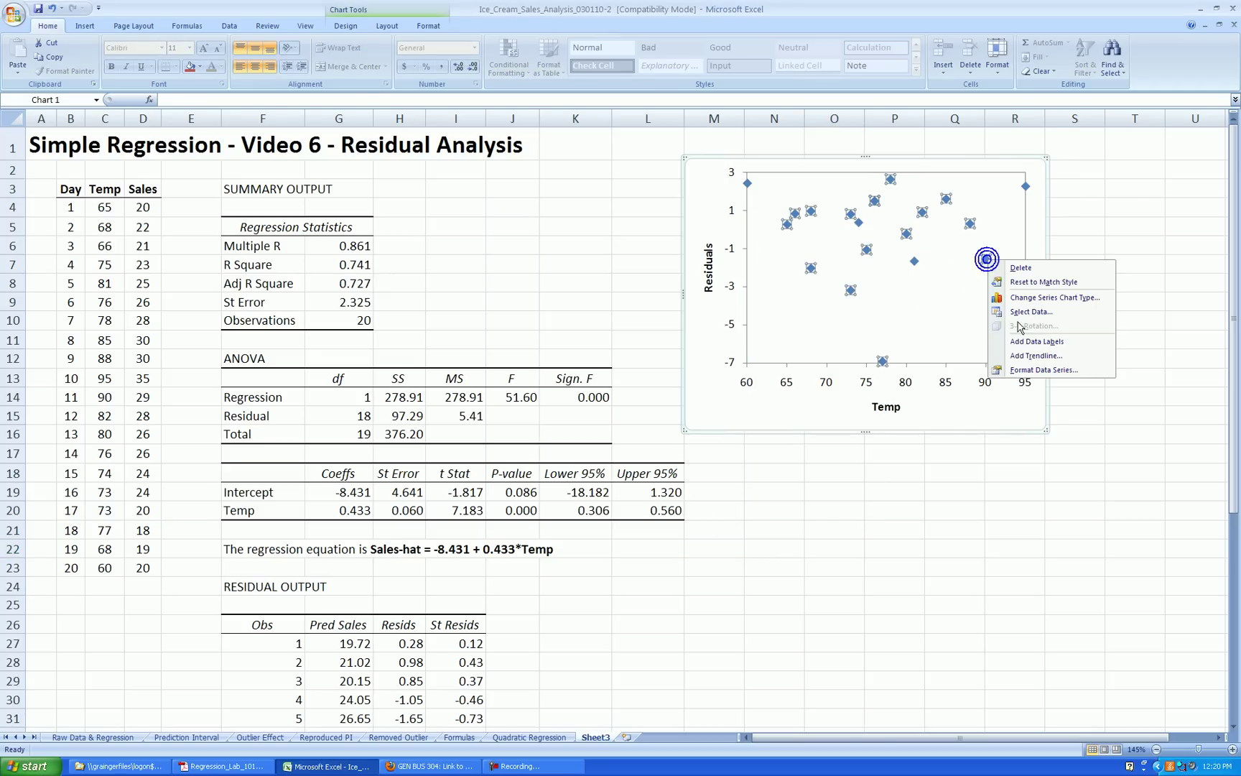
{"action": "left_click", "coordinate": [1031, 367]}
{"action": "left_click", "coordinate": [543, 252]}
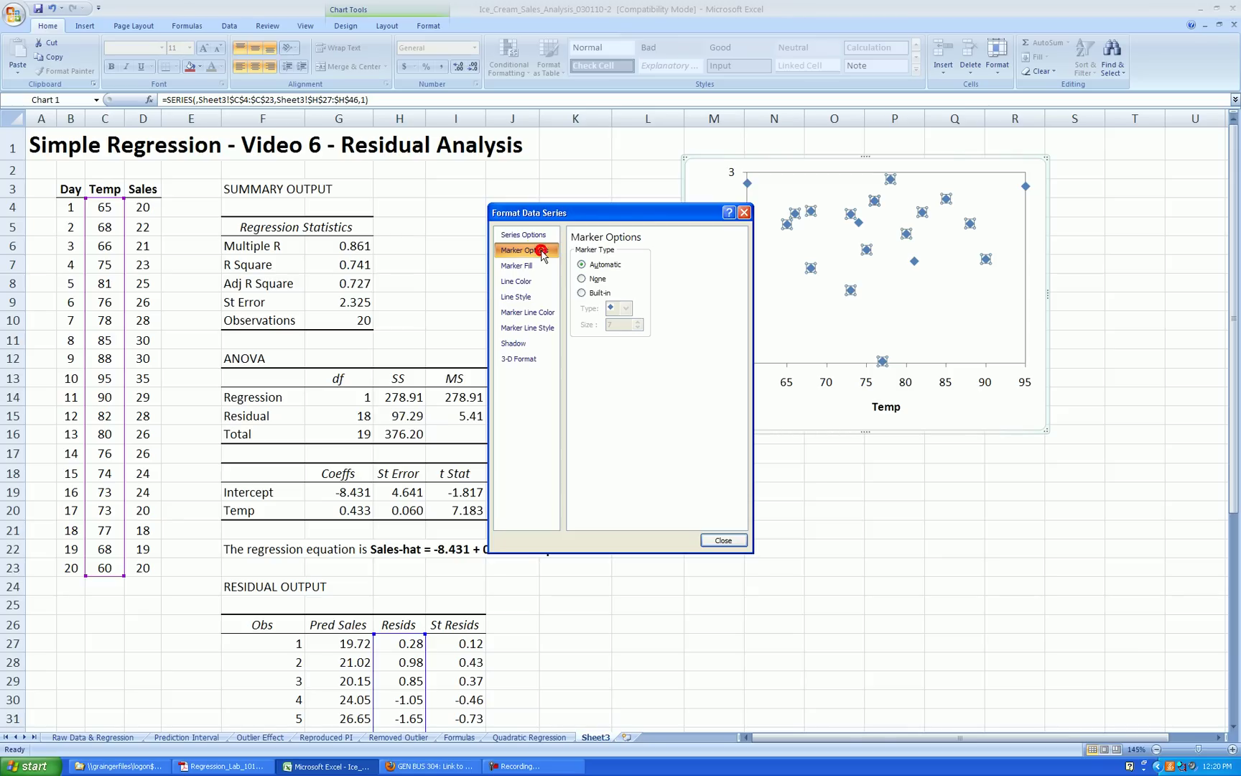
{"action": "left_click", "coordinate": [582, 293]}
{"action": "left_click", "coordinate": [626, 308]}
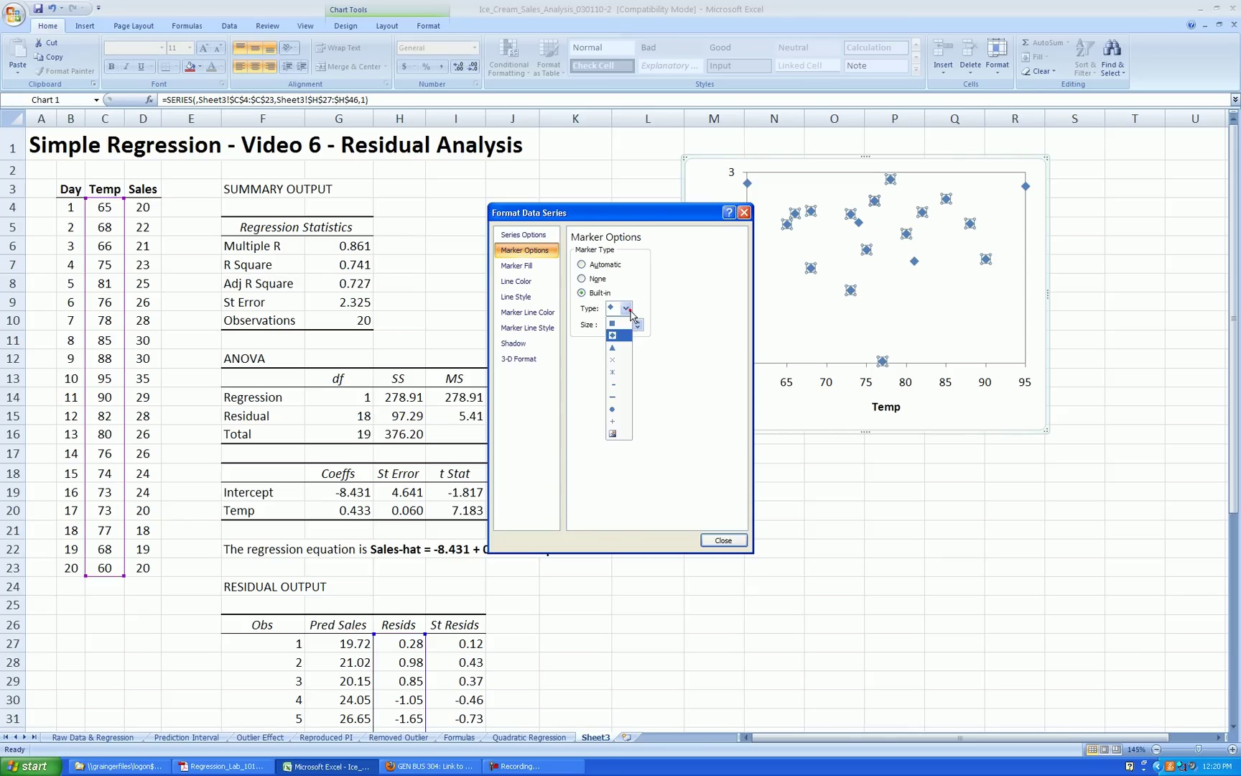
{"action": "left_click", "coordinate": [613, 409]}
Give the residual markers a solid gray fill and dark solid outlines.
{"action": "left_click", "coordinate": [528, 265]}
{"action": "left_click", "coordinate": [576, 264]}
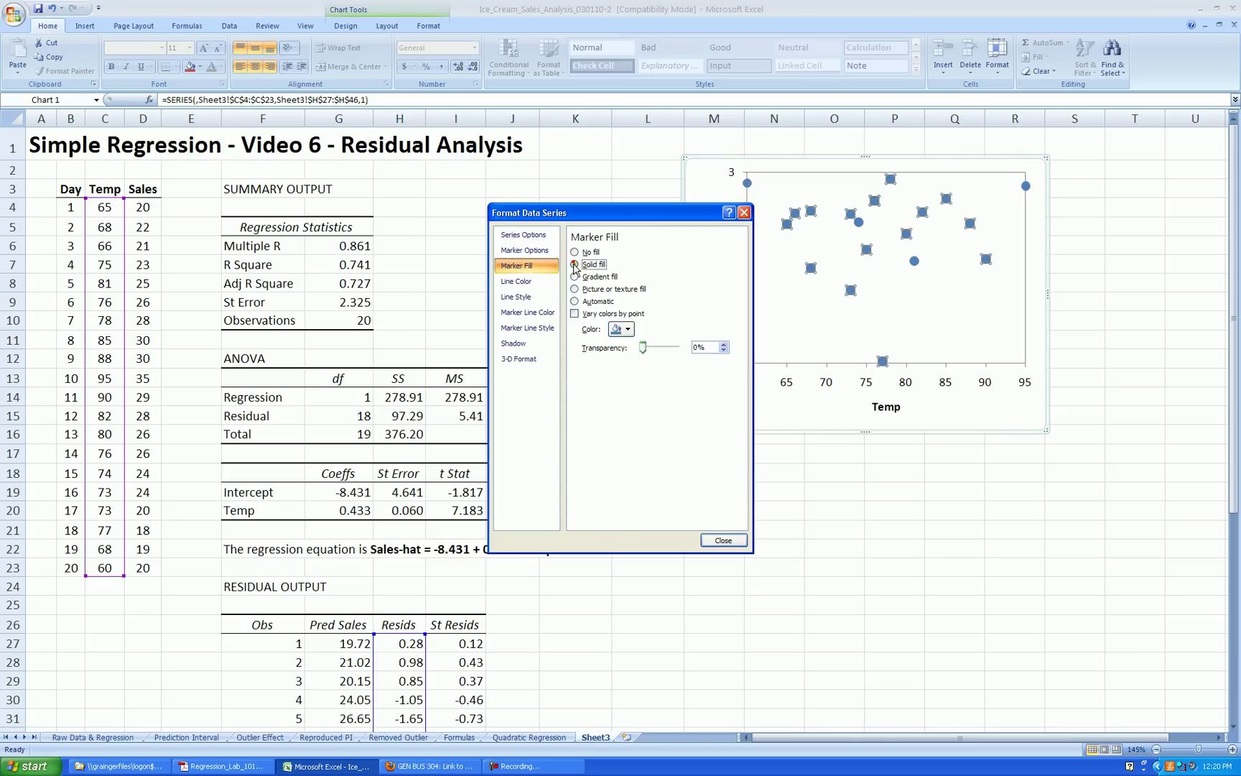
{"action": "left_click", "coordinate": [629, 330]}
{"action": "left_click", "coordinate": [610, 391]}
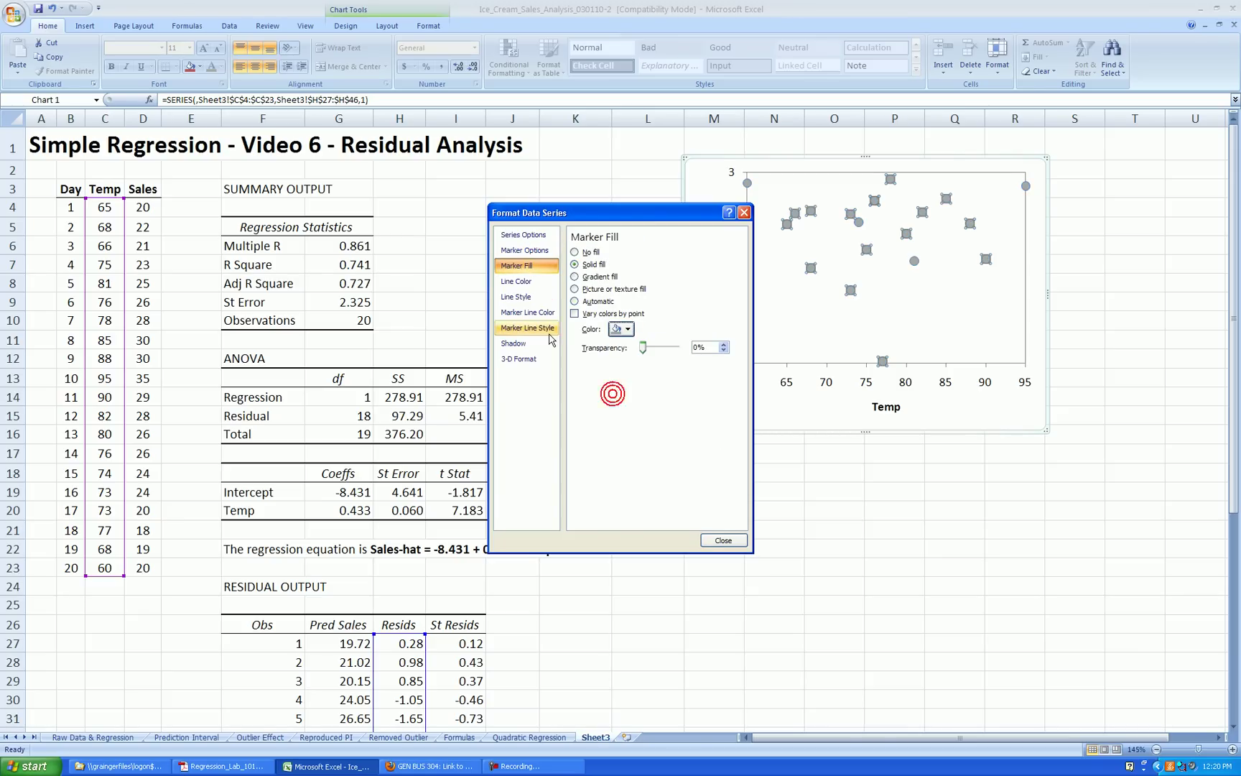
{"action": "left_click", "coordinate": [533, 313]}
{"action": "left_click", "coordinate": [575, 265]}
{"action": "left_click", "coordinate": [628, 305]}
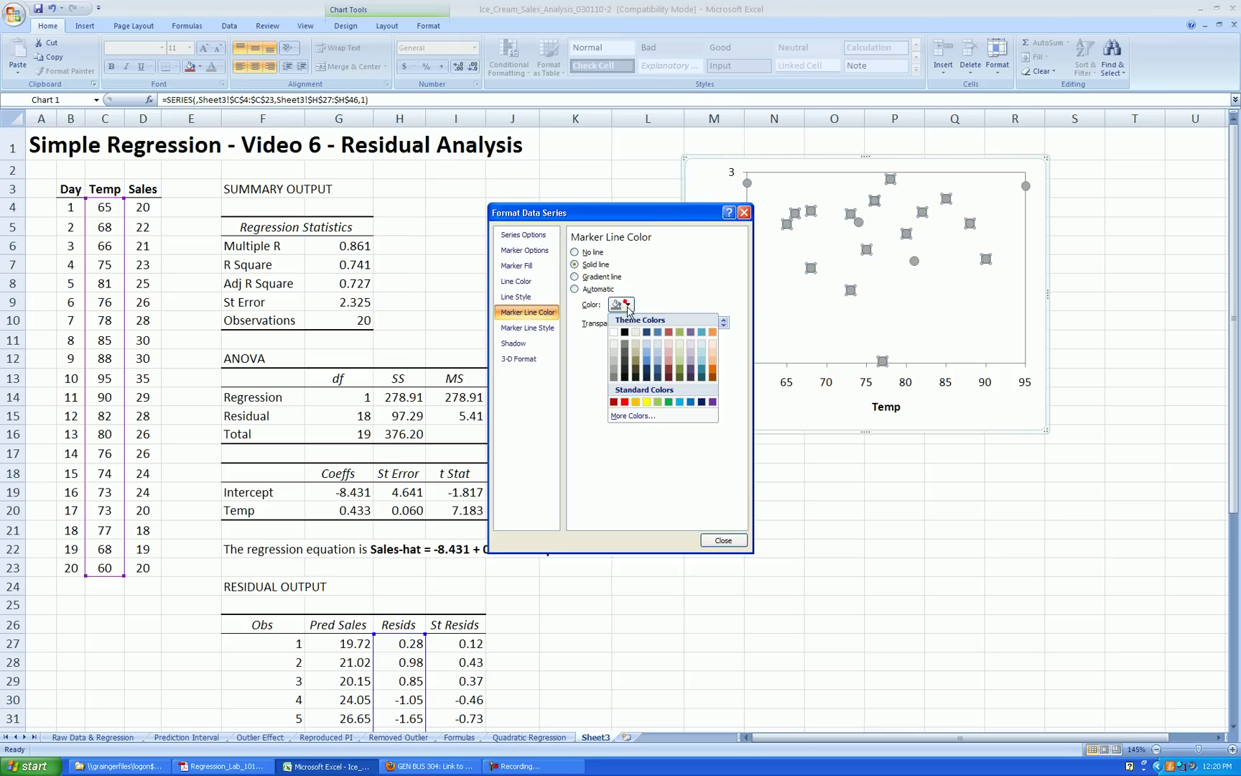
{"action": "left_click", "coordinate": [625, 333]}
{"action": "left_click", "coordinate": [723, 540]}
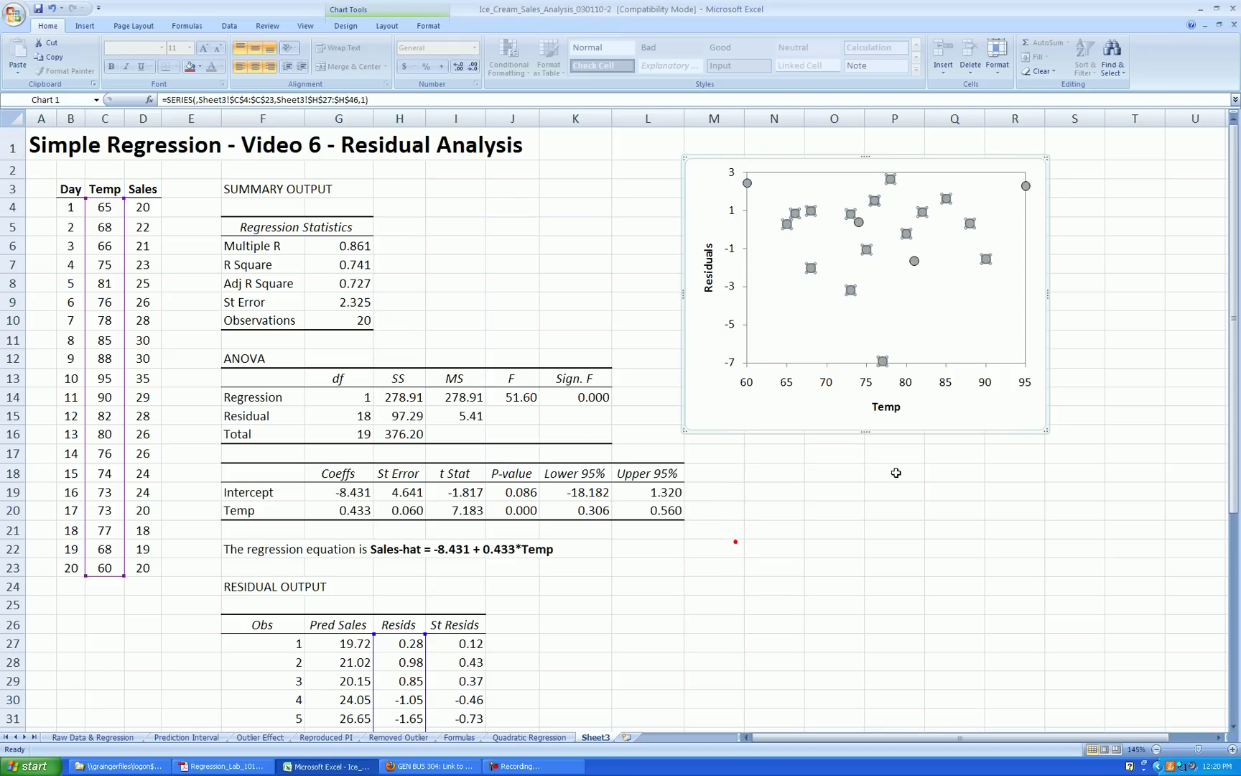
Drag the scatter chart's bottom edge down to make it taller.
{"action": "left_click", "coordinate": [1106, 373]}
{"action": "left_click", "coordinate": [919, 420]}
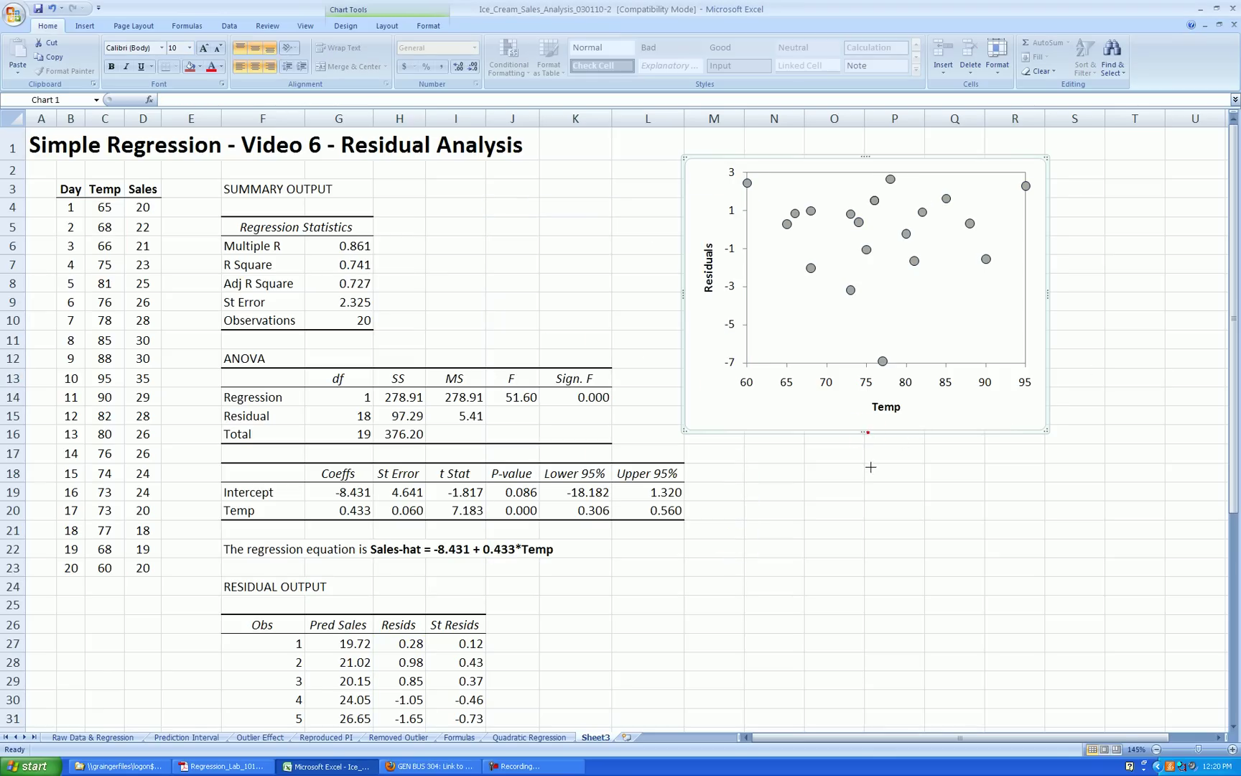
{"action": "left_click_drag", "start_coordinate": [871, 467], "coordinate": [871, 479]}
{"action": "left_click", "coordinate": [1077, 320]}
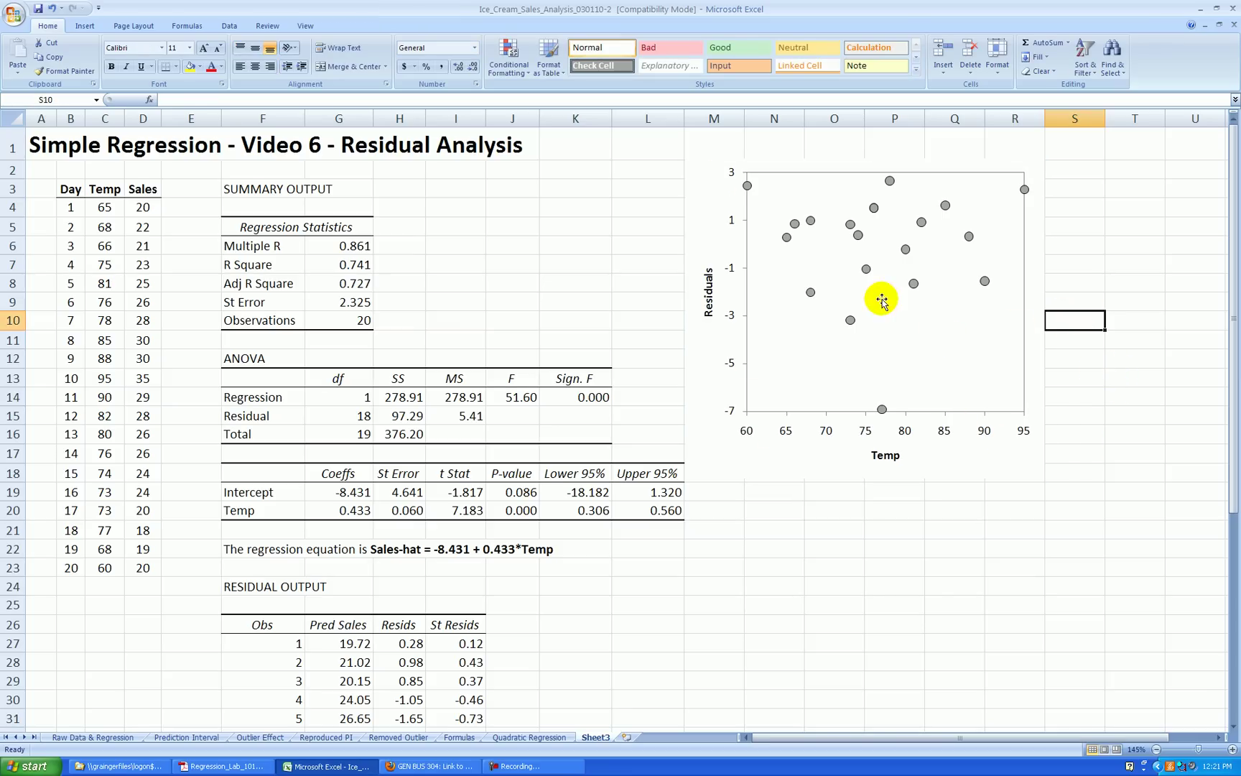
Add a linear trendline to the residual series as a zero reference line.
{"action": "right_click", "coordinate": [913, 283]}
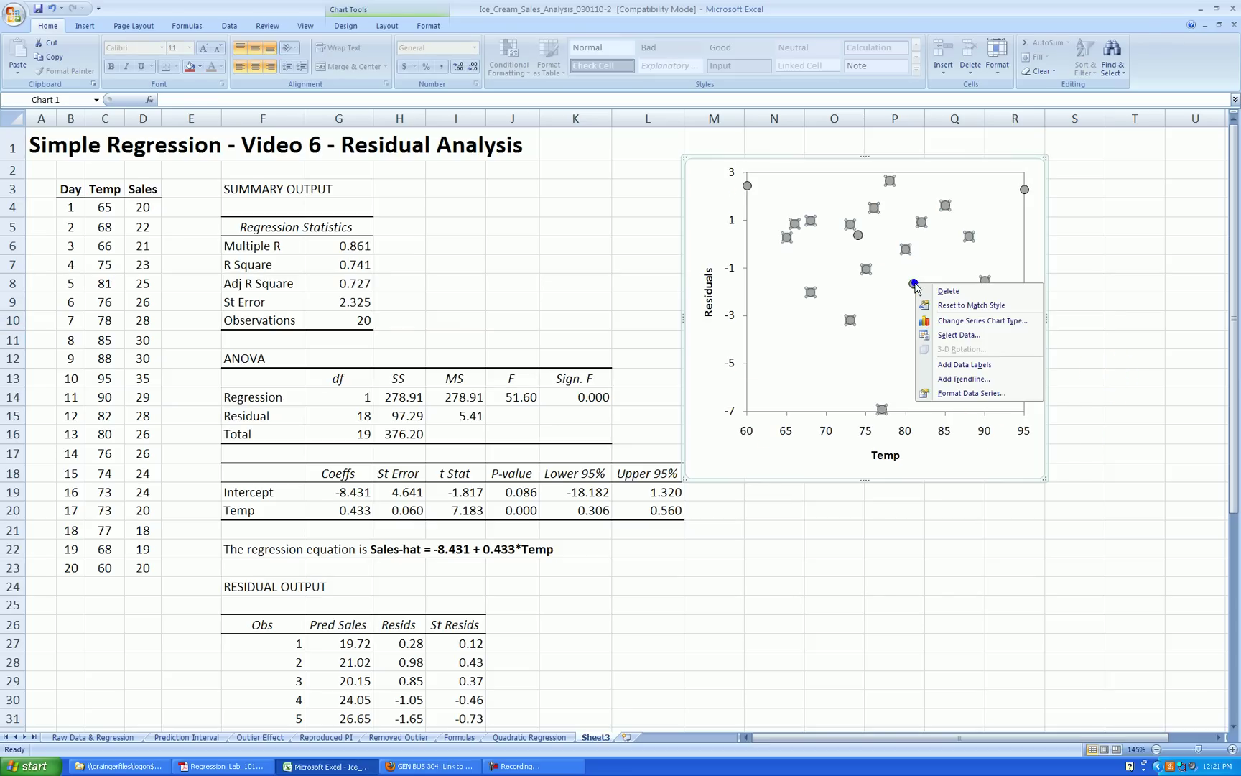
{"action": "left_click", "coordinate": [972, 383]}
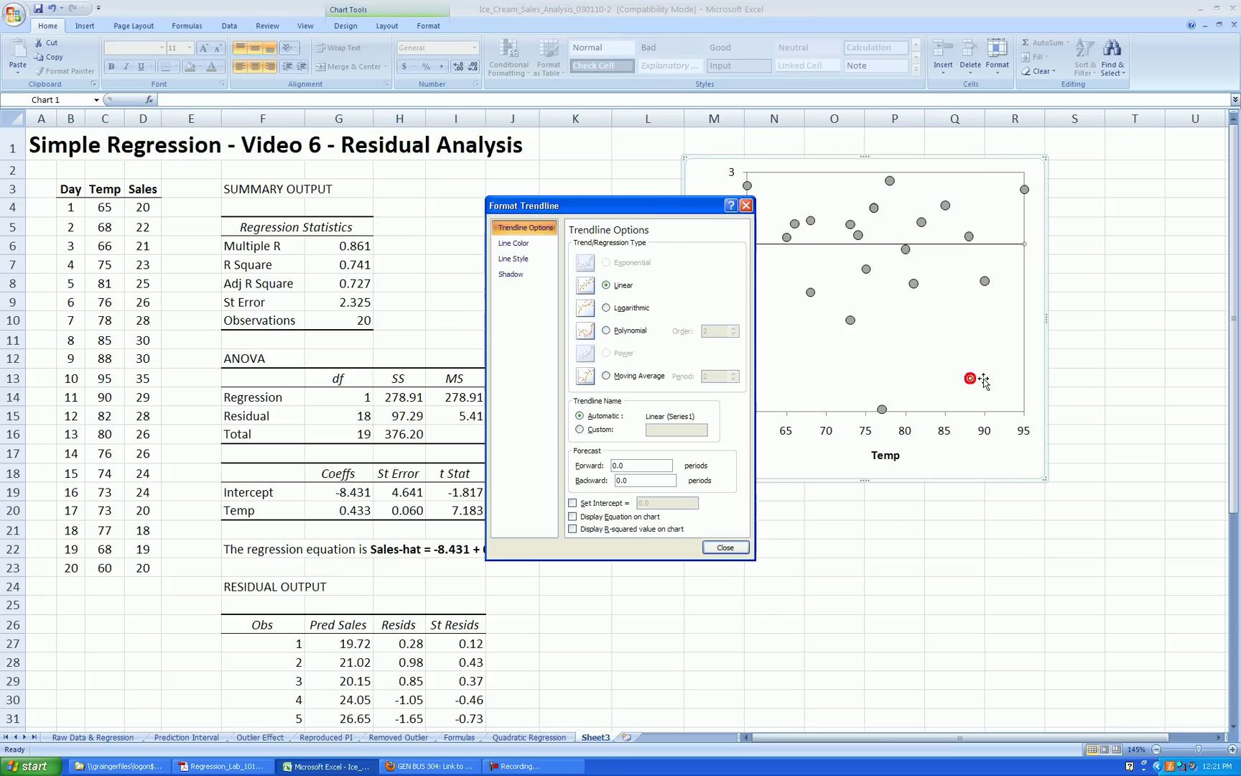
{"action": "left_click", "coordinate": [730, 547]}
{"action": "left_click", "coordinate": [1135, 434]}
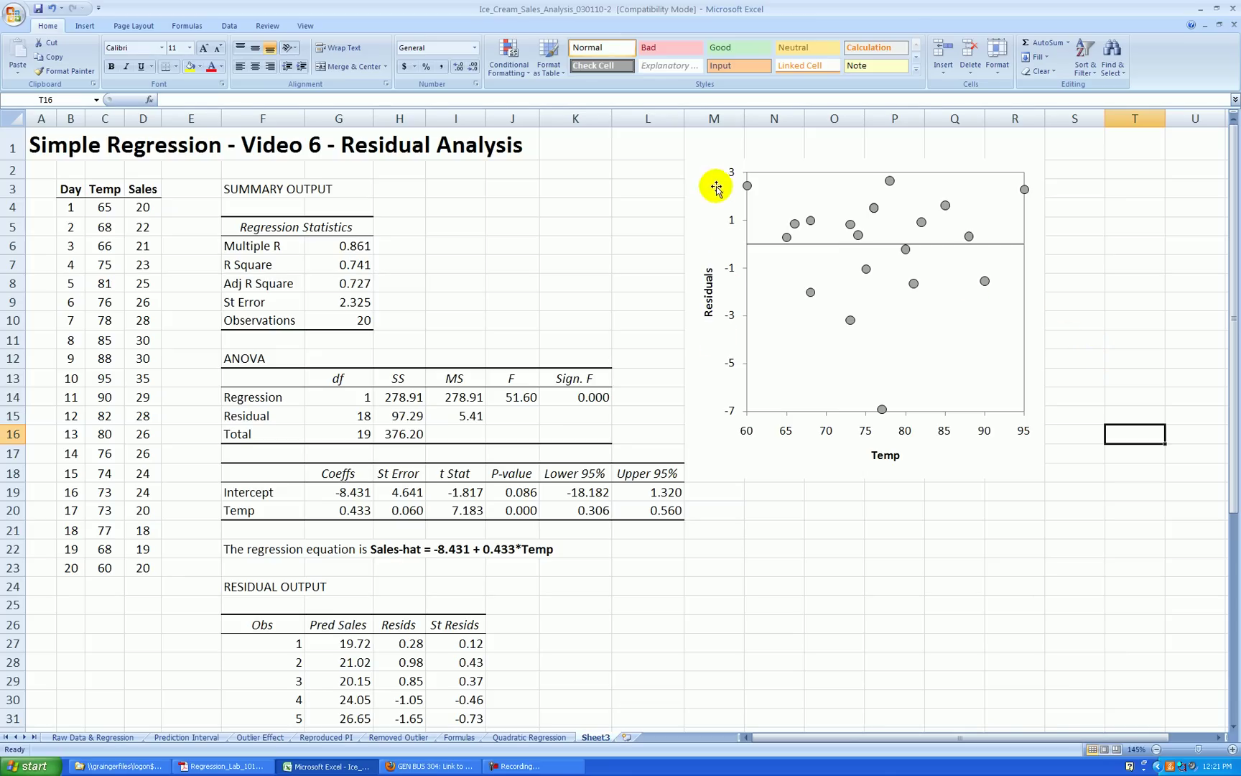
{"action": "scroll", "coordinate": [1042, 476], "scroll_direction": "down", "scroll_amount": 3}
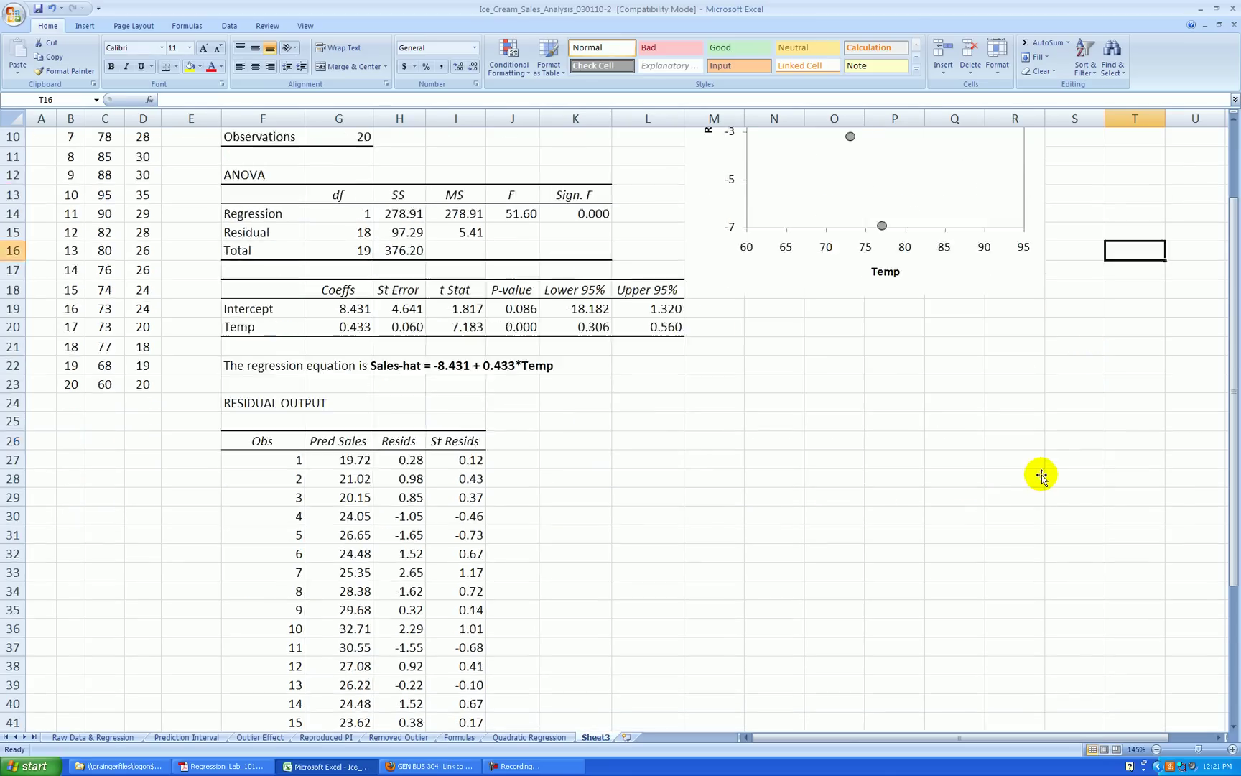
{"action": "scroll", "coordinate": [1042, 475], "scroll_direction": "down", "scroll_amount": 1}
{"action": "scroll", "coordinate": [803, 390], "scroll_direction": "up", "scroll_amount": 4}
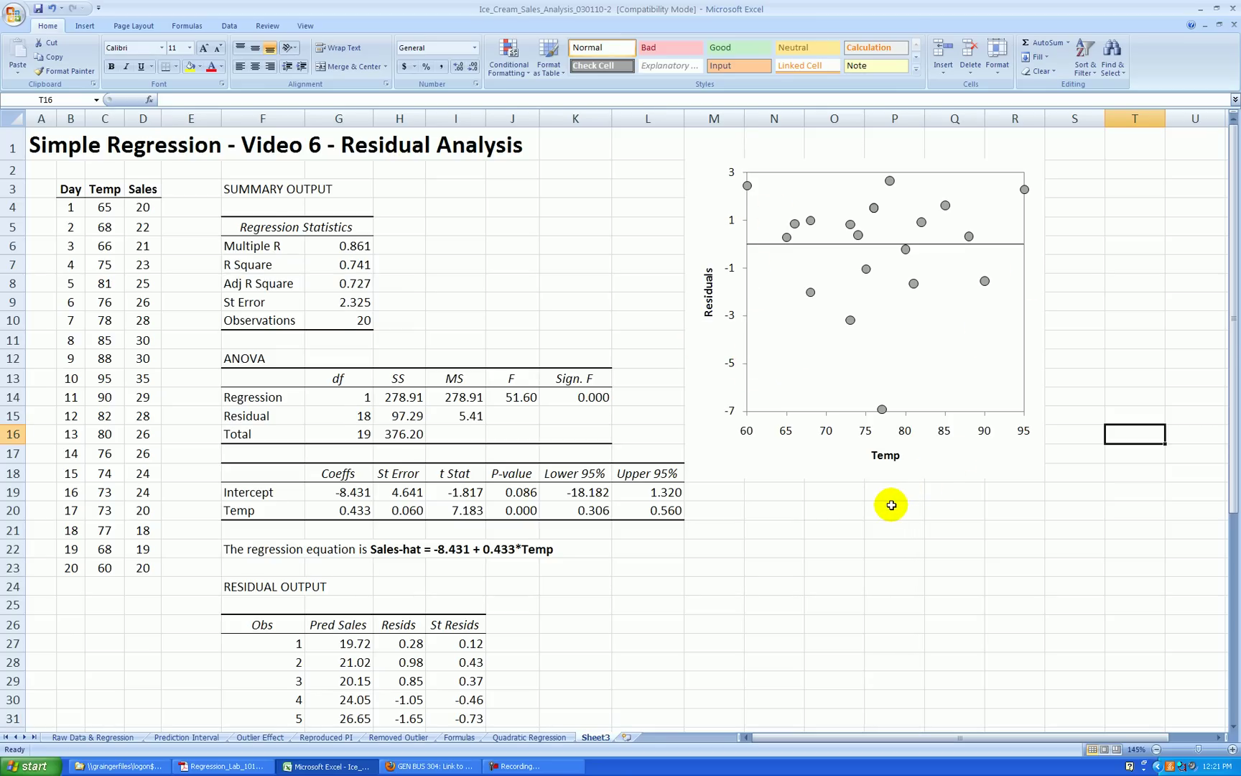
{"action": "scroll", "coordinate": [890, 505], "scroll_direction": "down", "scroll_amount": 1}
{"action": "scroll", "coordinate": [889, 501], "scroll_direction": "up", "scroll_amount": 1}
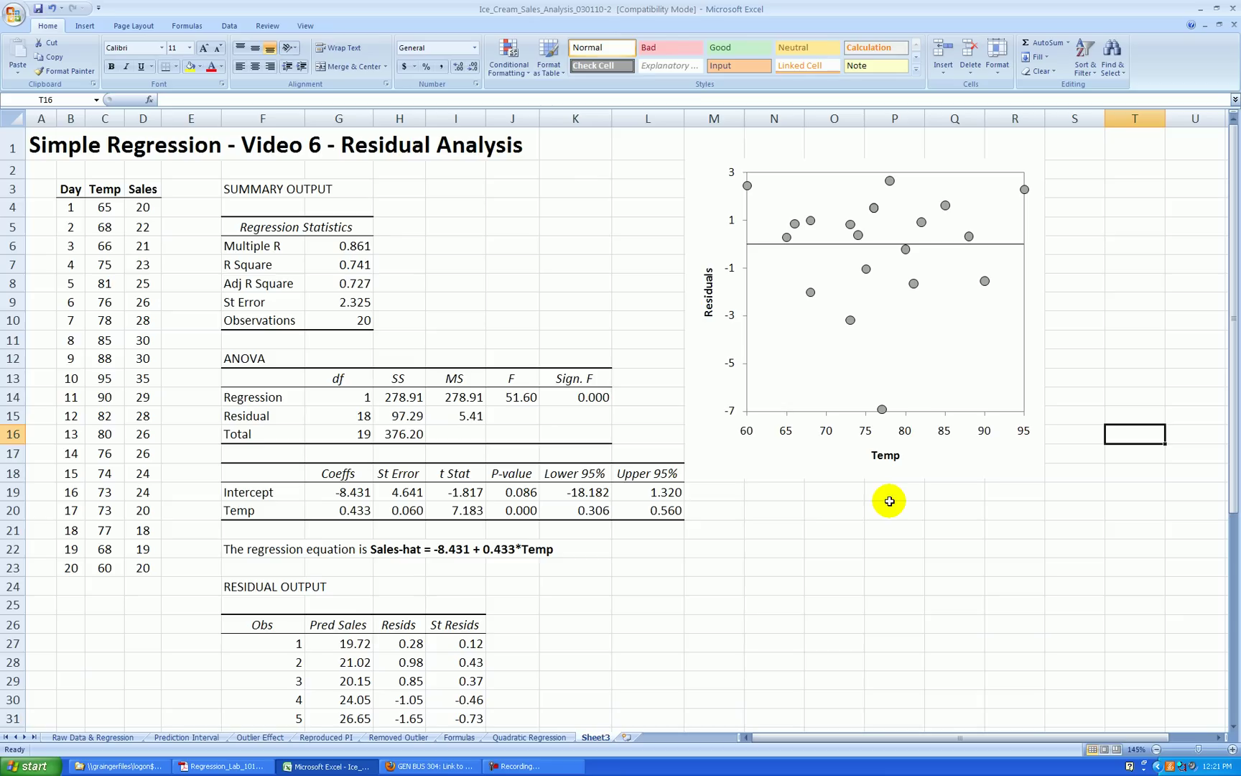
{"action": "left_click", "coordinate": [862, 530]}
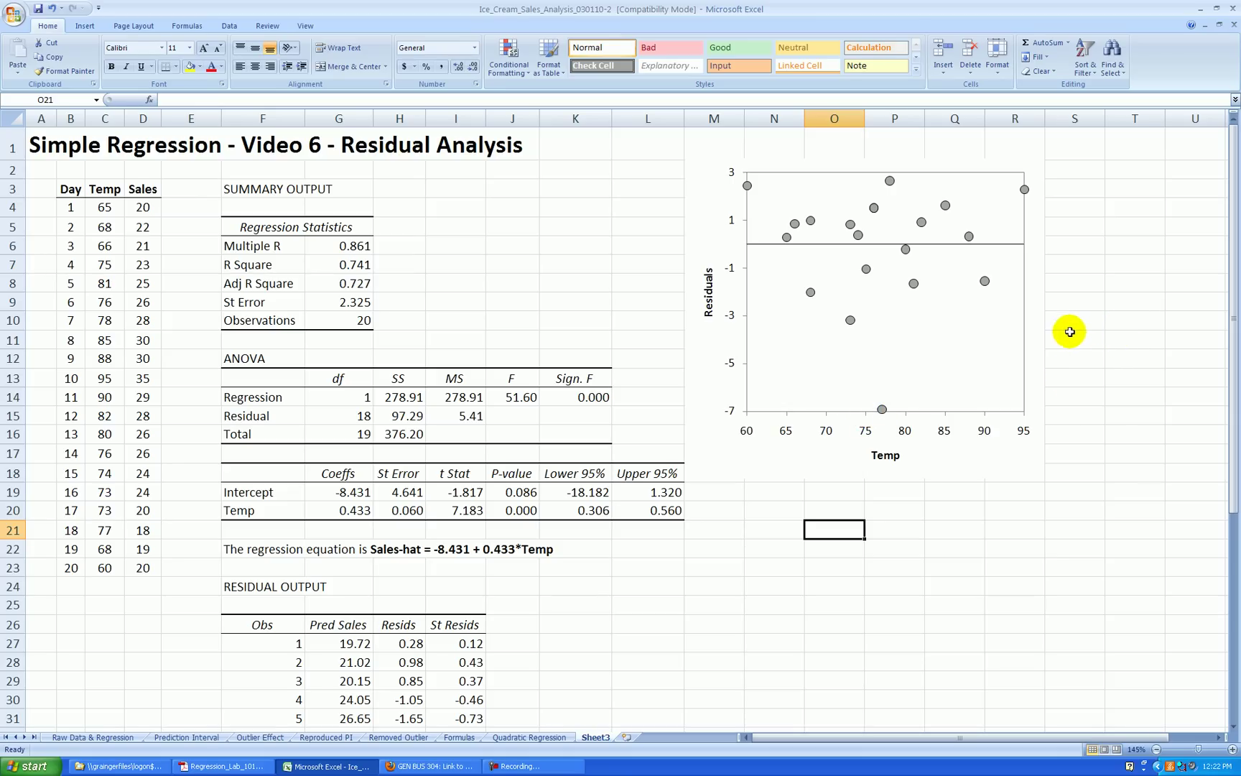
{"action": "left_click", "coordinate": [629, 270]}
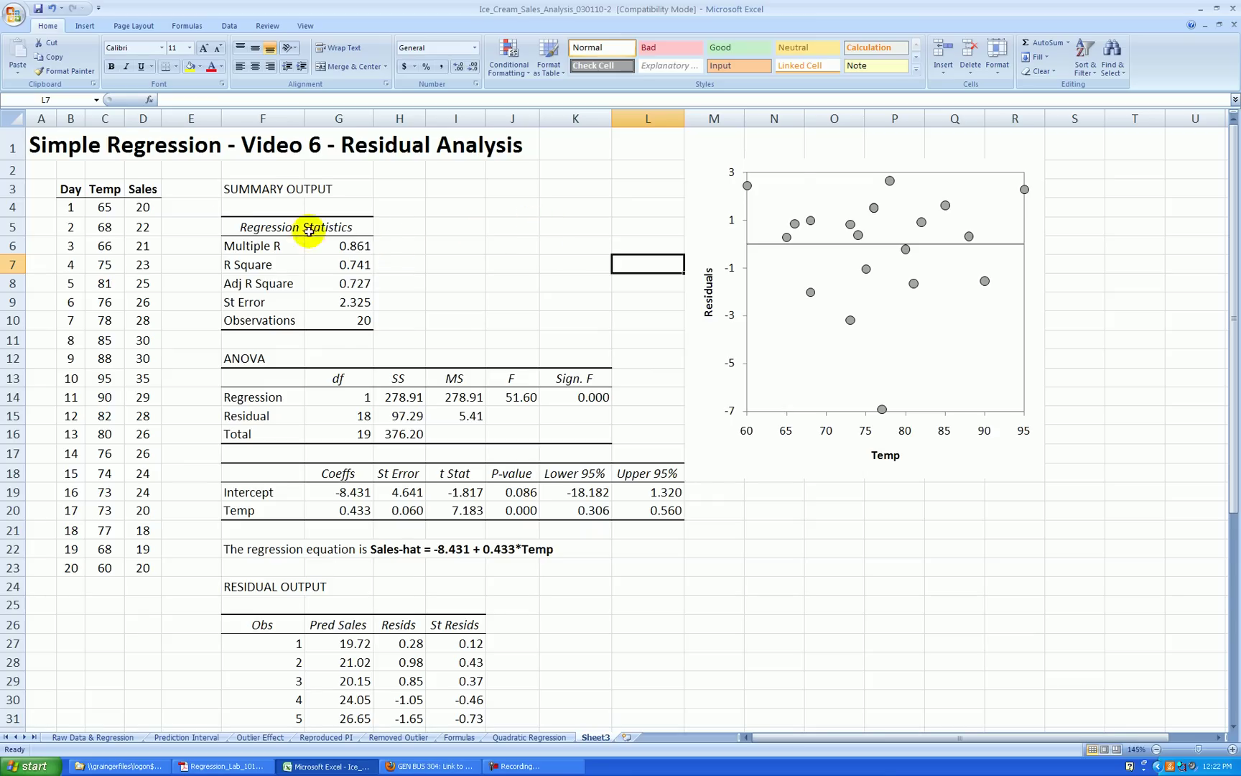
{"action": "scroll", "coordinate": [399, 227], "scroll_direction": "down", "scroll_amount": 6}
Select the Obs and Resids values and insert a scatter with straight lines and markers.
{"action": "left_click", "coordinate": [296, 289]}
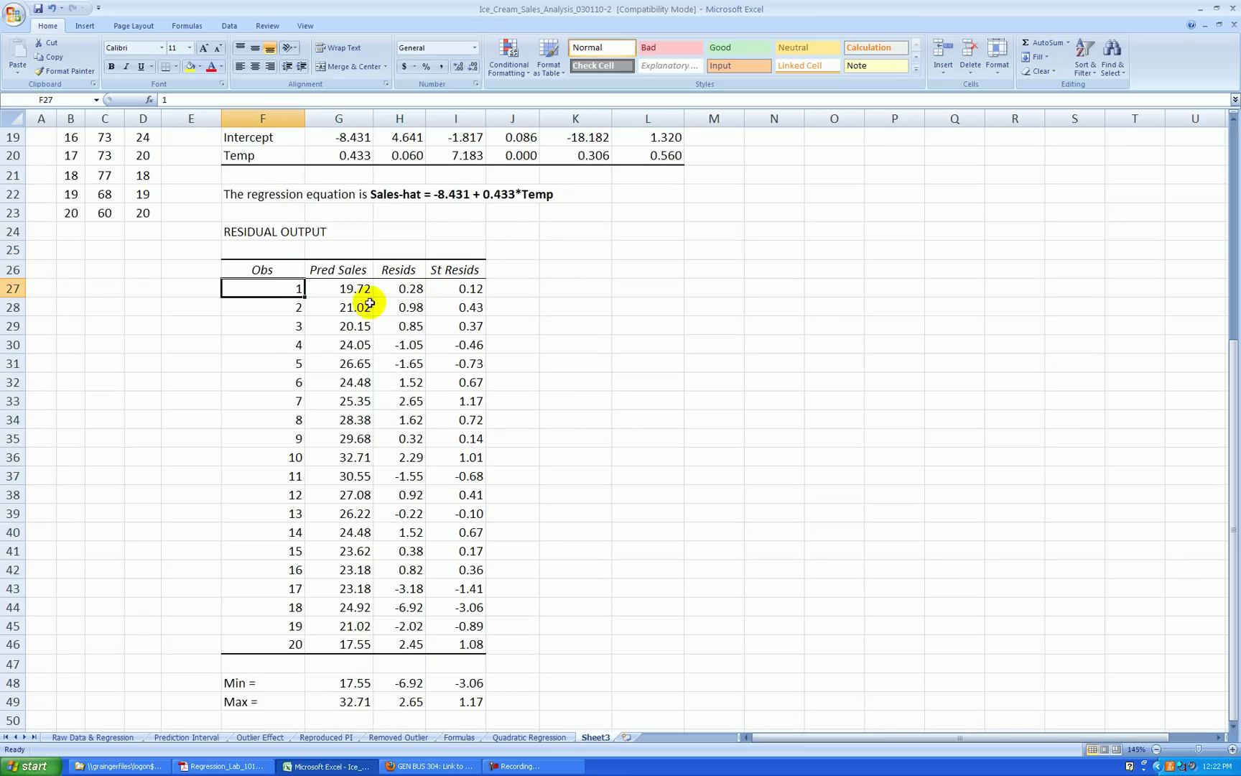
{"action": "left_click_drag", "start_coordinate": [282, 288], "coordinate": [291, 644]}
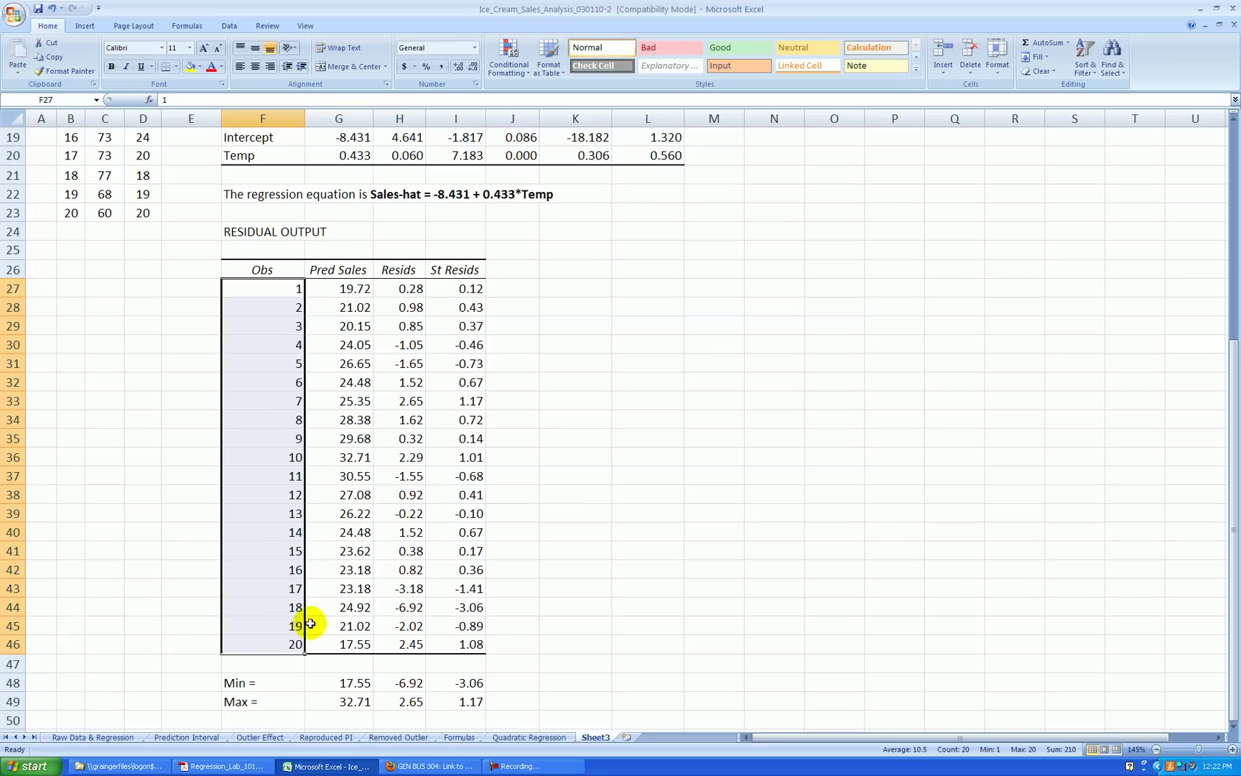
{"action": "left_click_drag", "start_coordinate": [413, 287], "coordinate": [412, 642], "text": "ctrl"}
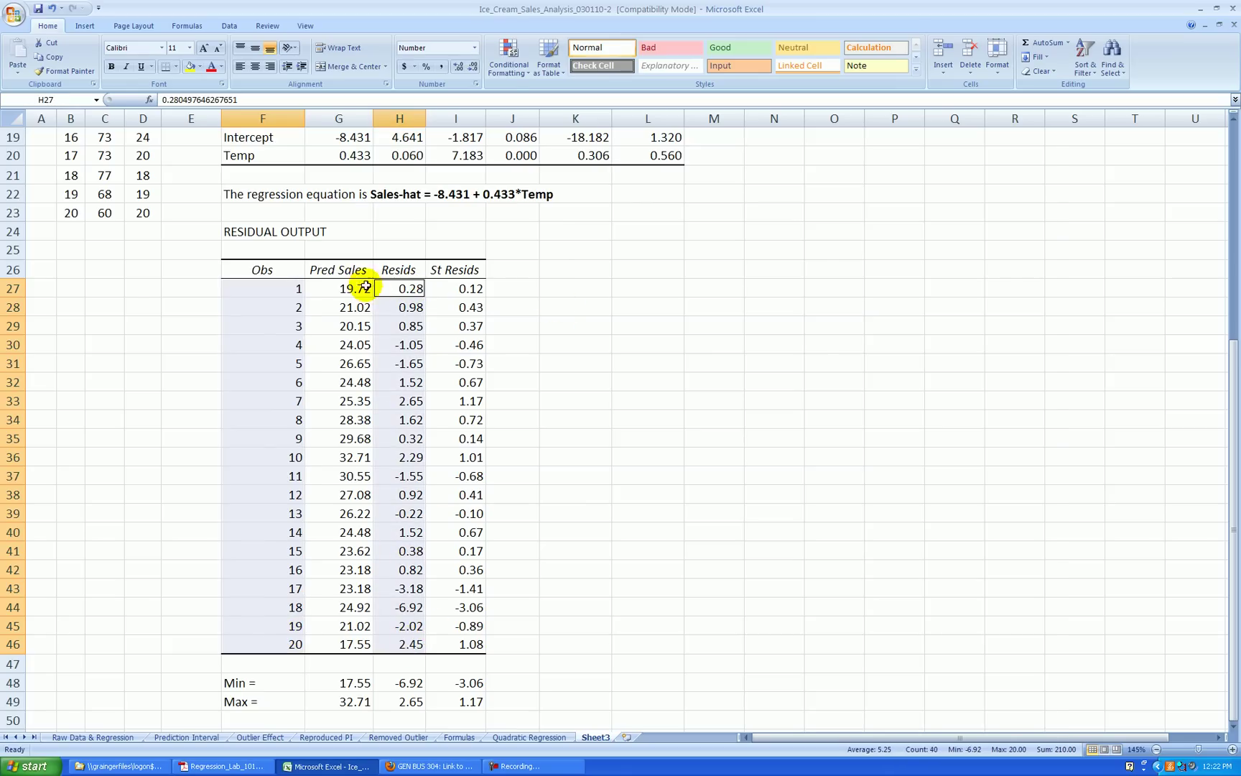
{"action": "left_click", "coordinate": [85, 25]}
{"action": "left_click", "coordinate": [347, 58]}
{"action": "left_click", "coordinate": [389, 146]}
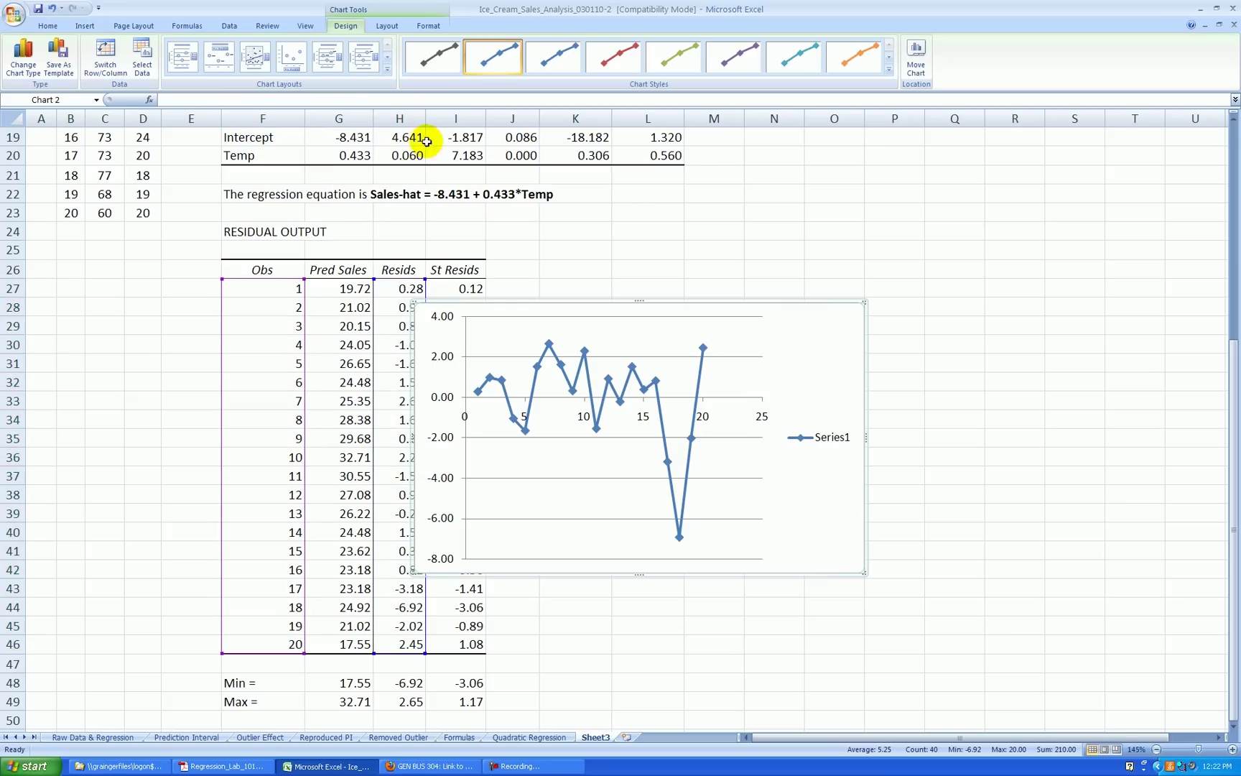
Delete the legend and horizontal gridlines, then move the chart beside the residual table.
{"action": "left_click", "coordinate": [831, 443]}
{"action": "key", "text": "Delete"}
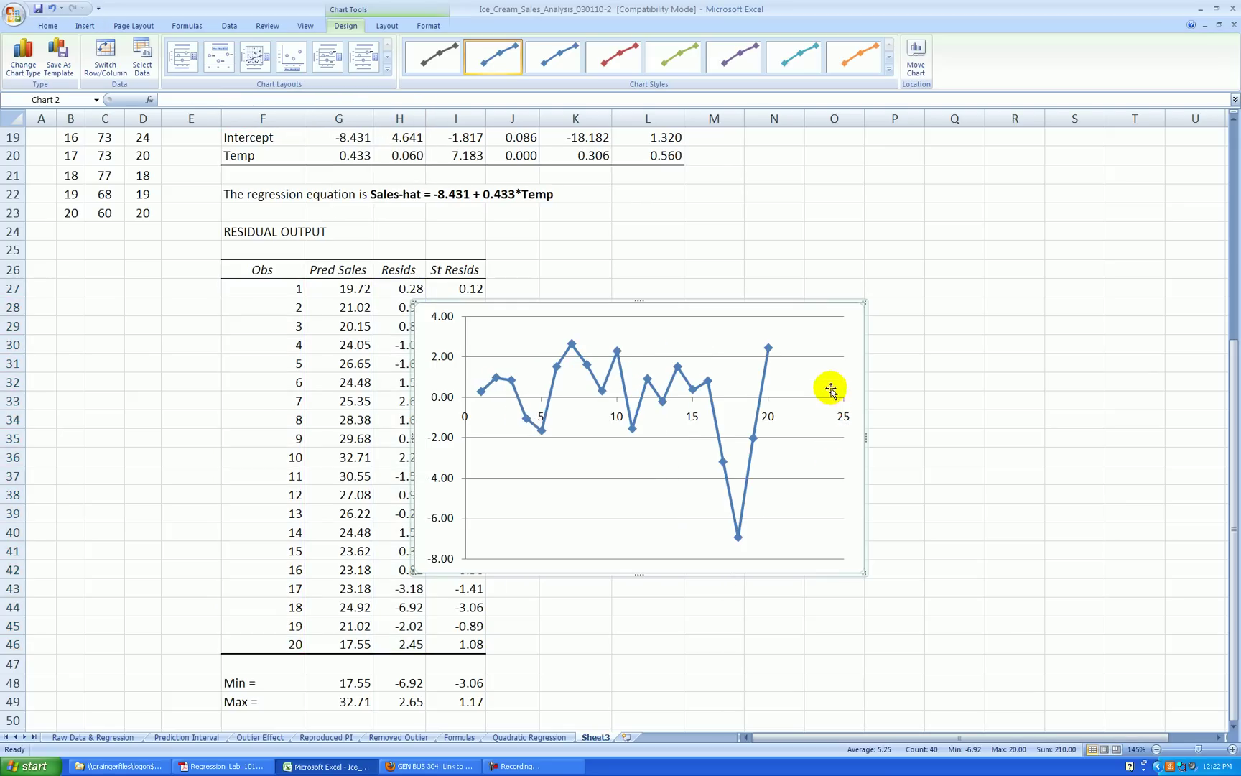
{"action": "left_click", "coordinate": [837, 557]}
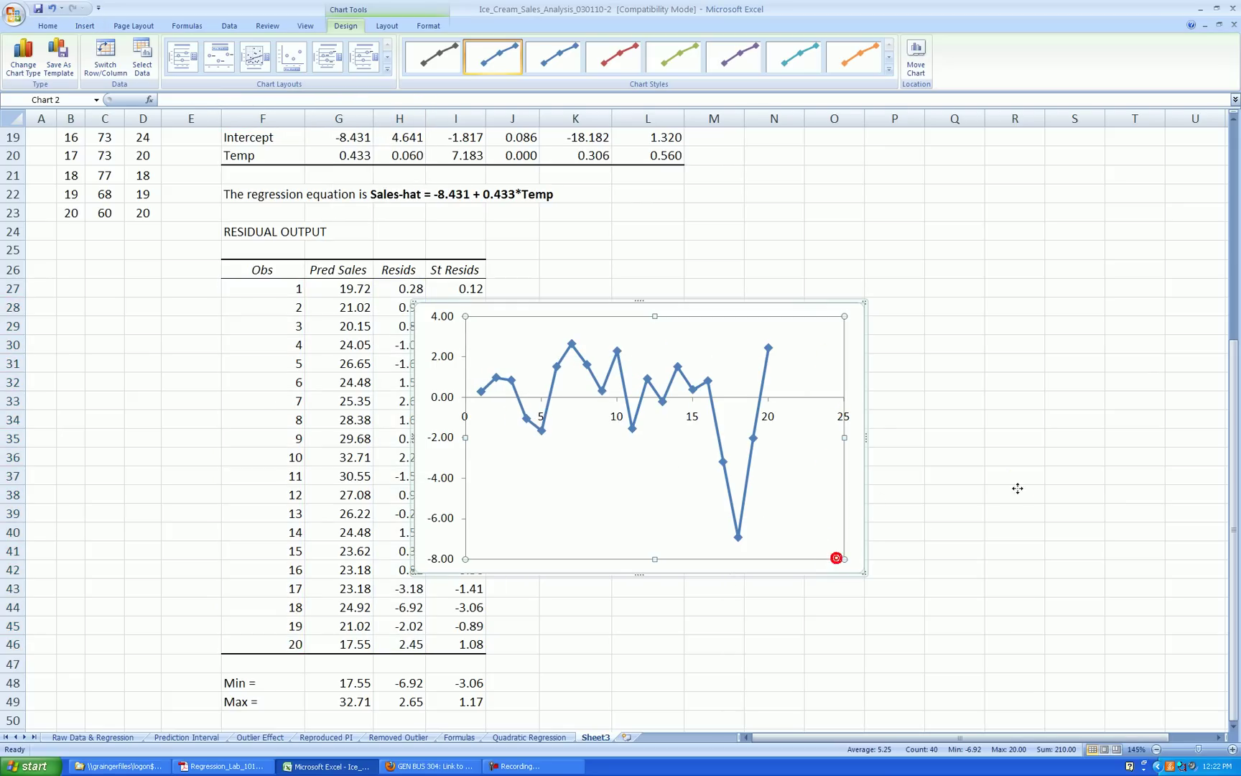
{"action": "key", "text": "Delete"}
{"action": "left_click", "coordinate": [51, 8]}
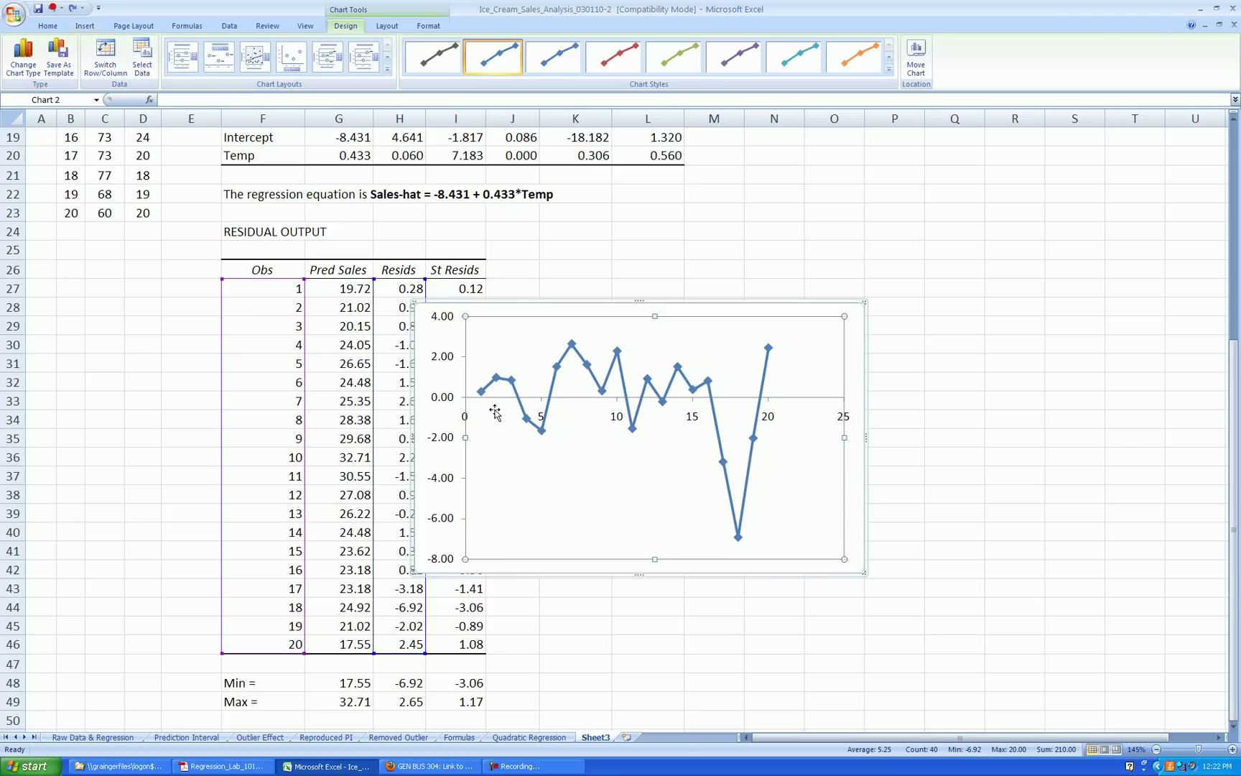
{"action": "left_click", "coordinate": [814, 568]}
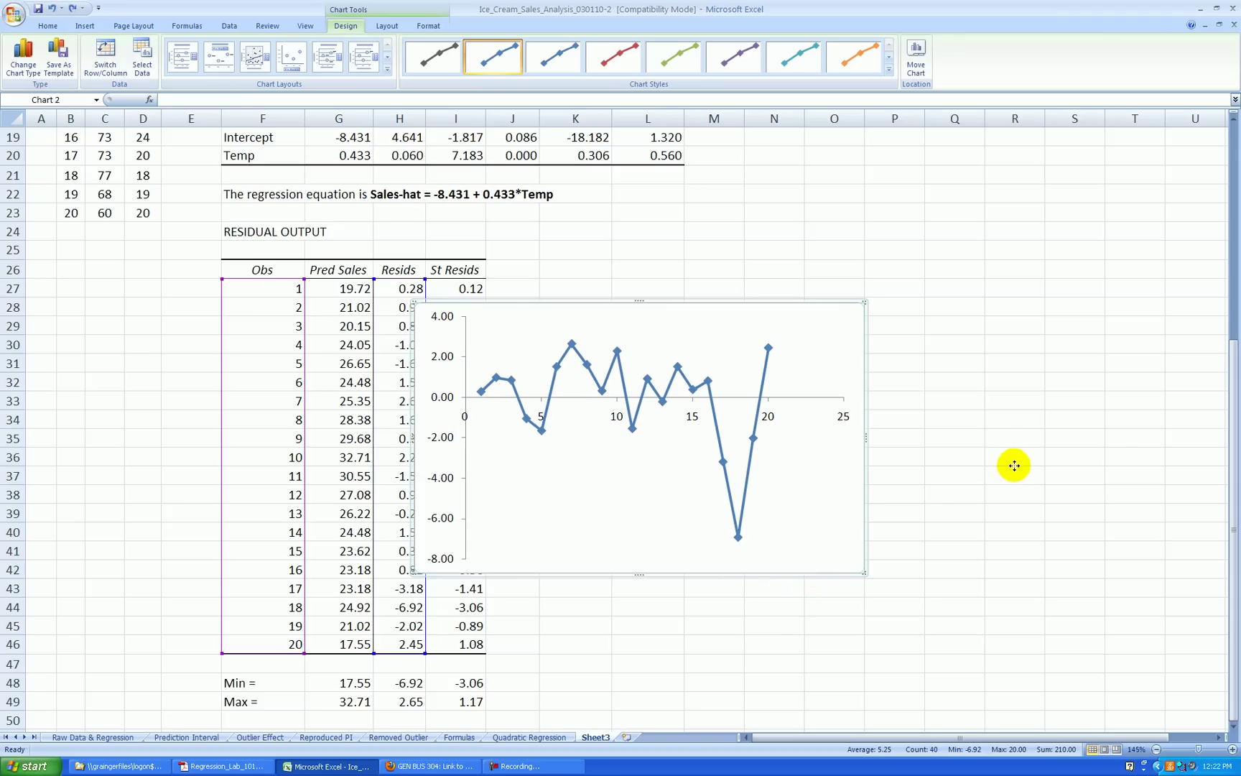
{"action": "left_click_drag", "start_coordinate": [1012, 469], "coordinate": [1012, 471]}
Fix the vertical axis range at -7 to 3 with a fixed major unit and crossing value.
{"action": "left_click", "coordinate": [967, 562]}
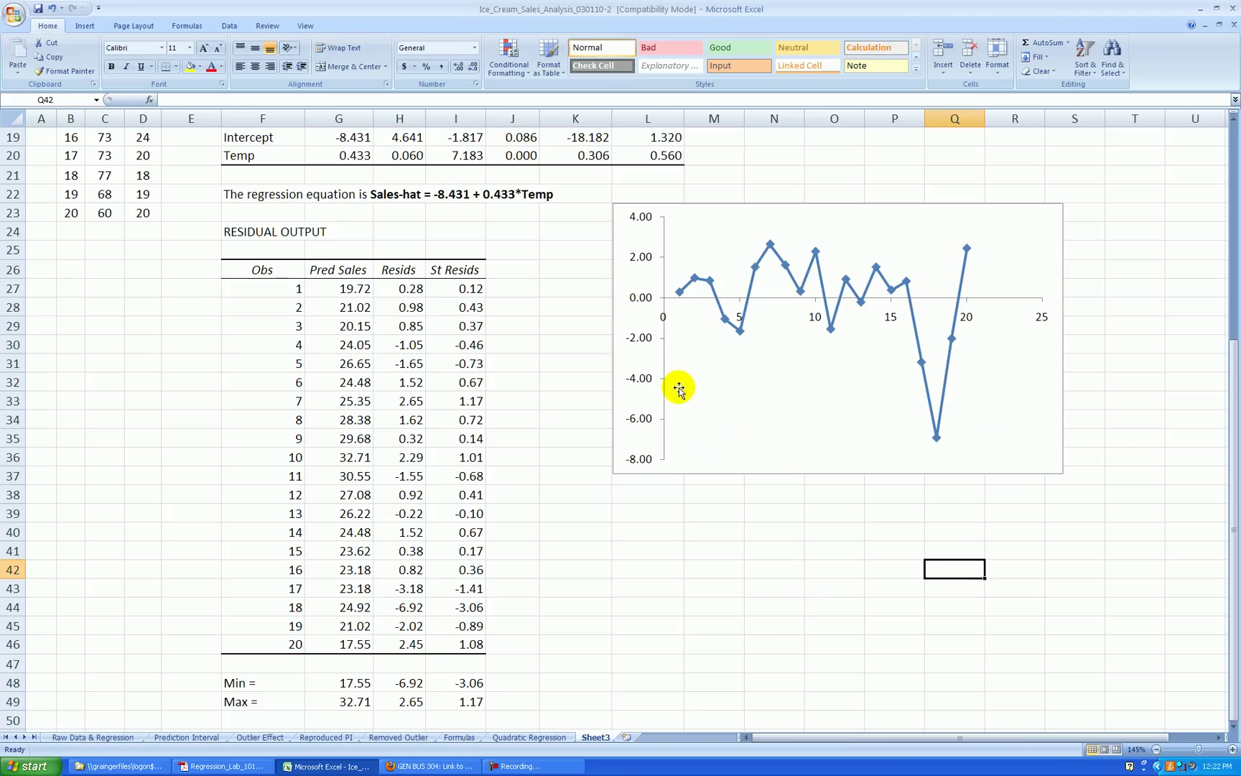
{"action": "right_click", "coordinate": [641, 298]}
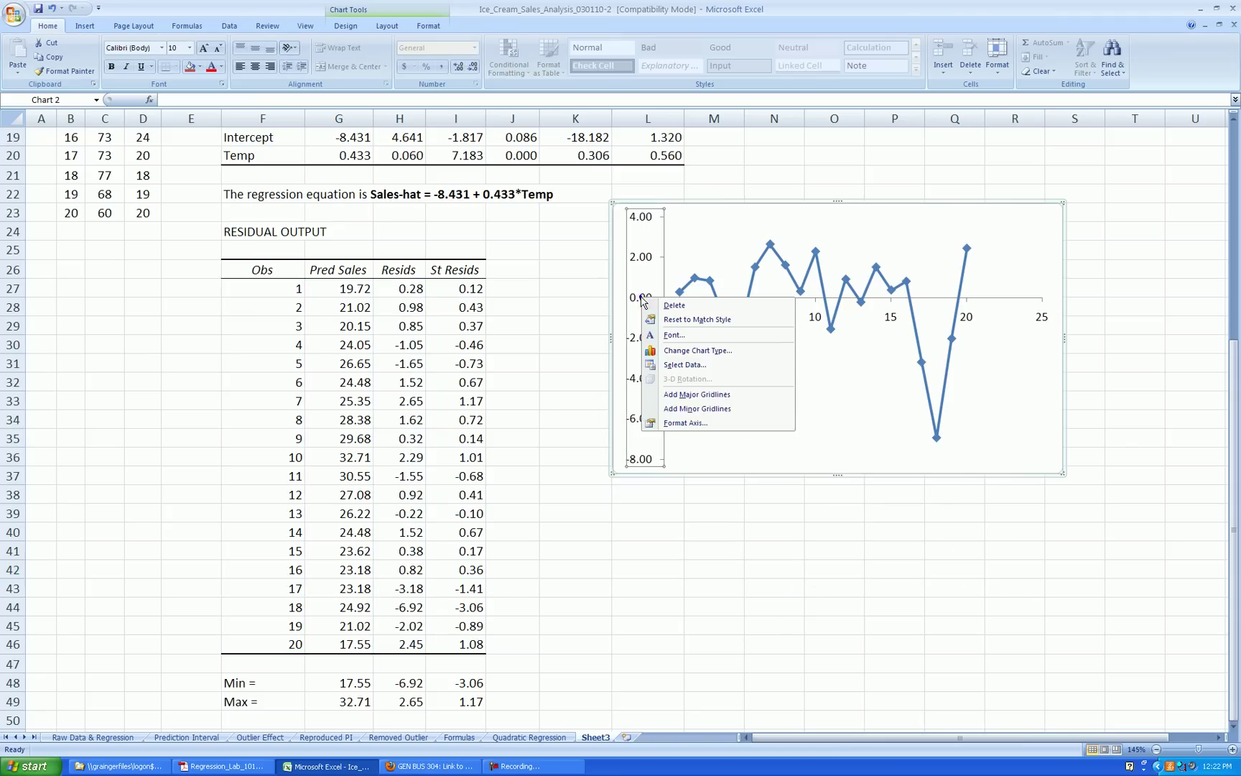
{"action": "left_click", "coordinate": [688, 421]}
{"action": "left_click", "coordinate": [642, 250]}
{"action": "left_click", "coordinate": [642, 266]}
{"action": "left_click", "coordinate": [642, 281]}
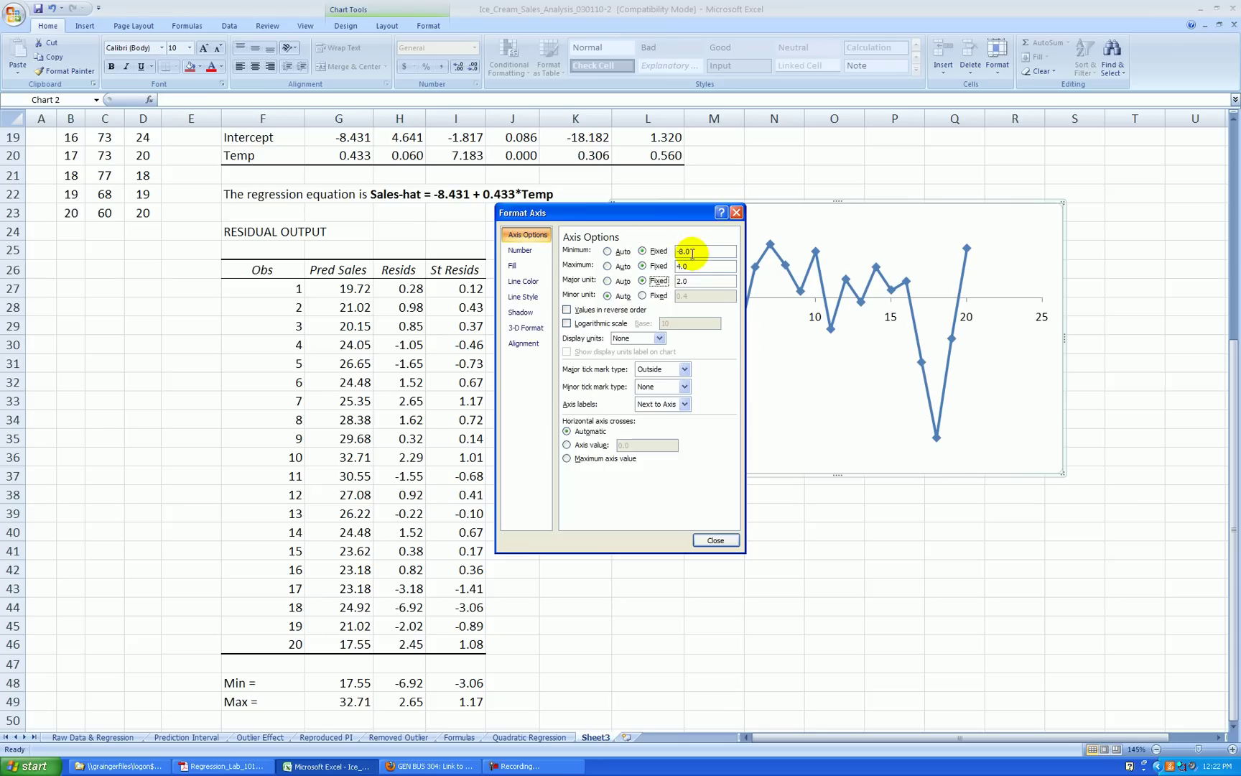
{"action": "key", "text": "Tab"}
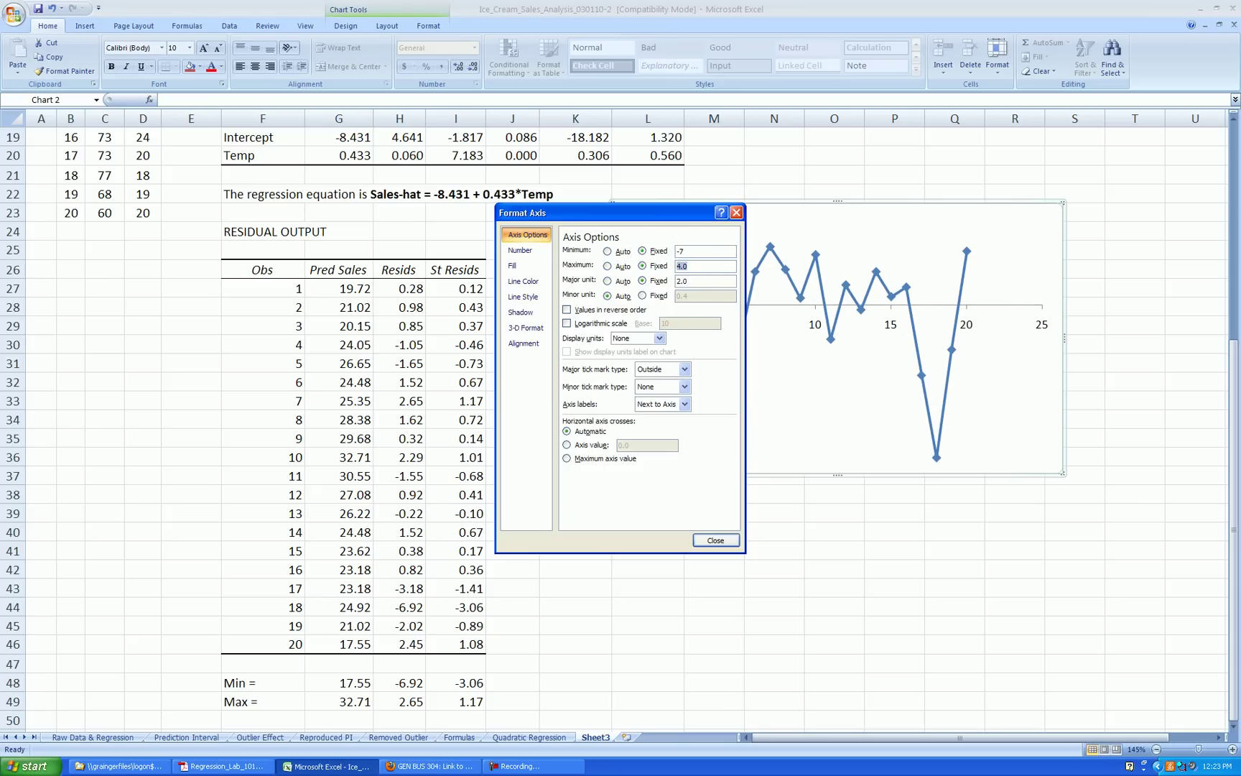
{"action": "type", "text": "3"}
{"action": "key", "text": "Tab"}
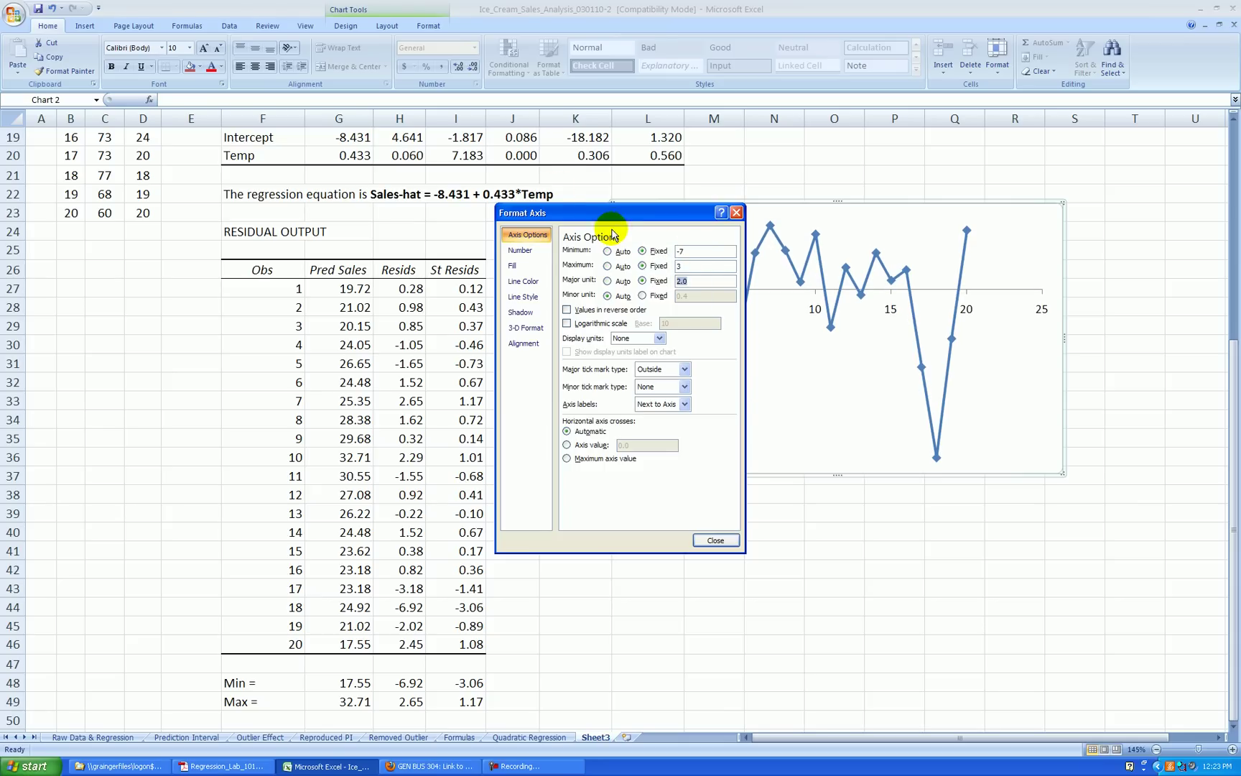
{"action": "left_click", "coordinate": [579, 445]}
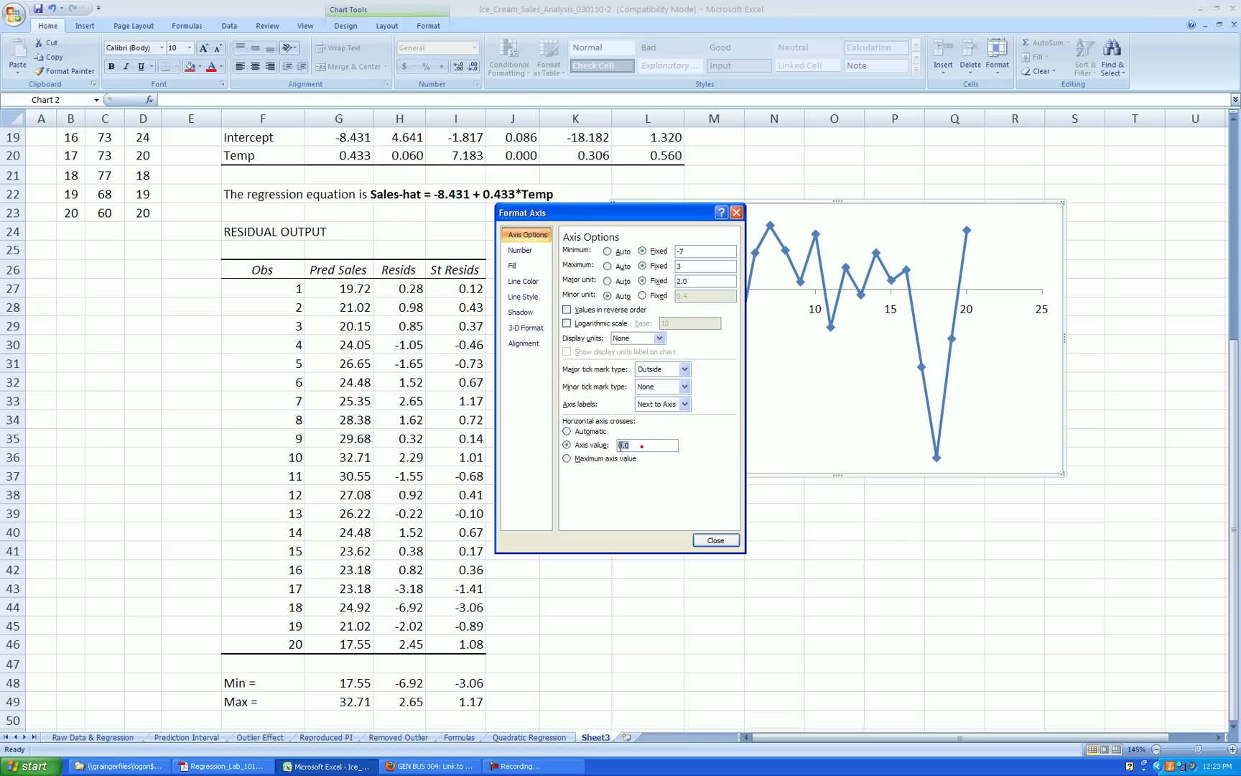
{"action": "left_click", "coordinate": [520, 250]}
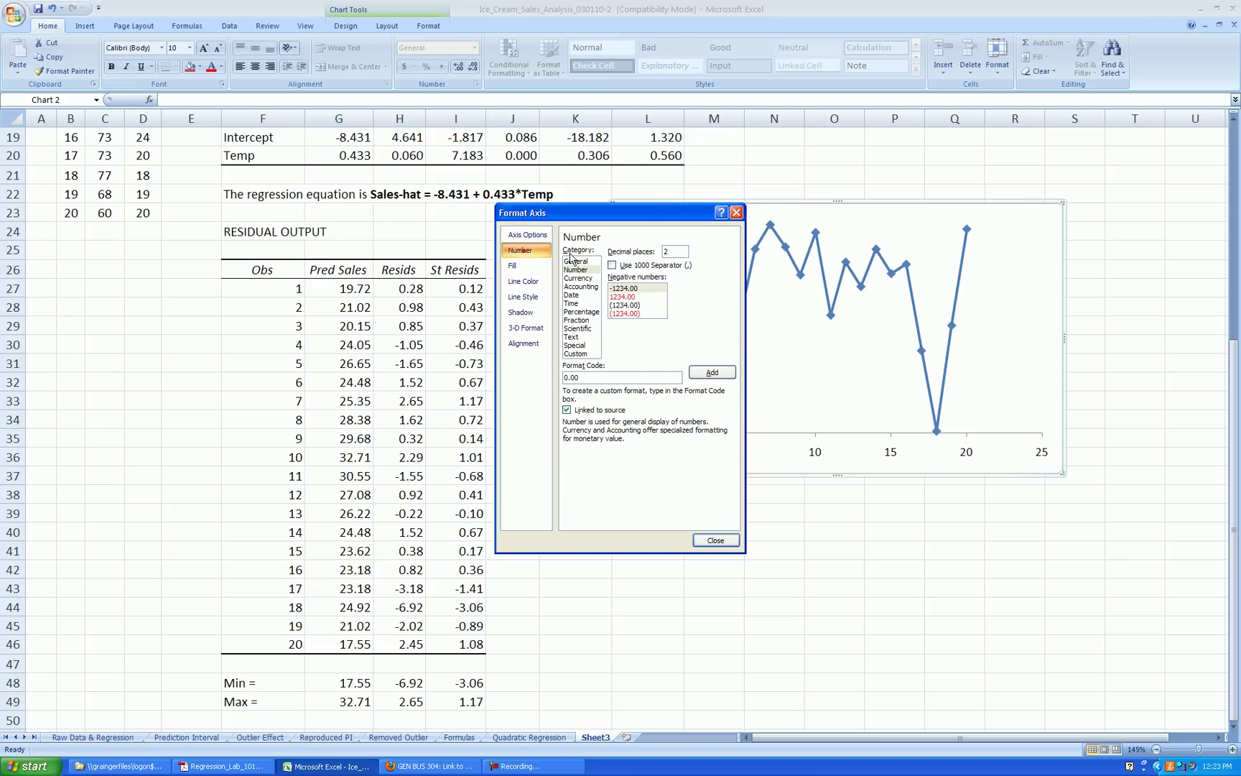
{"action": "left_click", "coordinate": [715, 540]}
Fix the horizontal axis range at 0 to 20.
{"action": "right_click", "coordinate": [884, 452]}
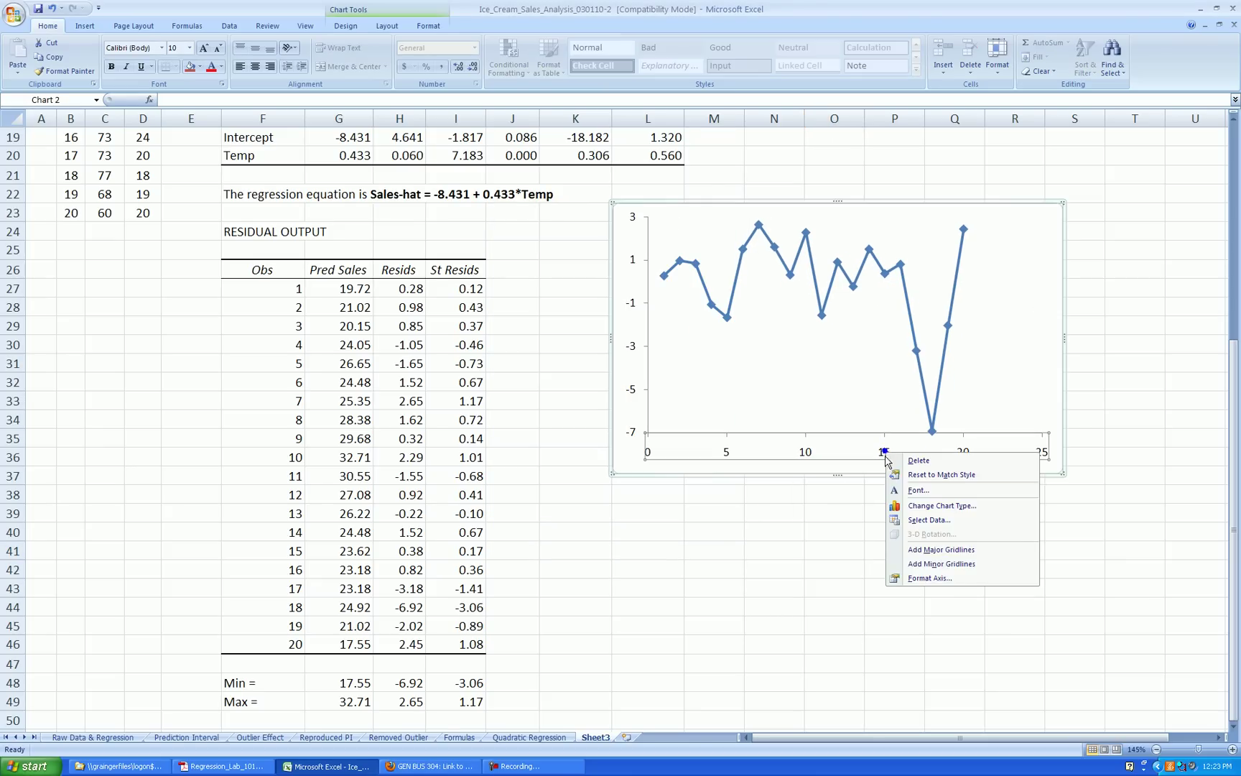
{"action": "left_click", "coordinate": [930, 578]}
{"action": "left_click", "coordinate": [643, 253]}
{"action": "left_click", "coordinate": [642, 265]}
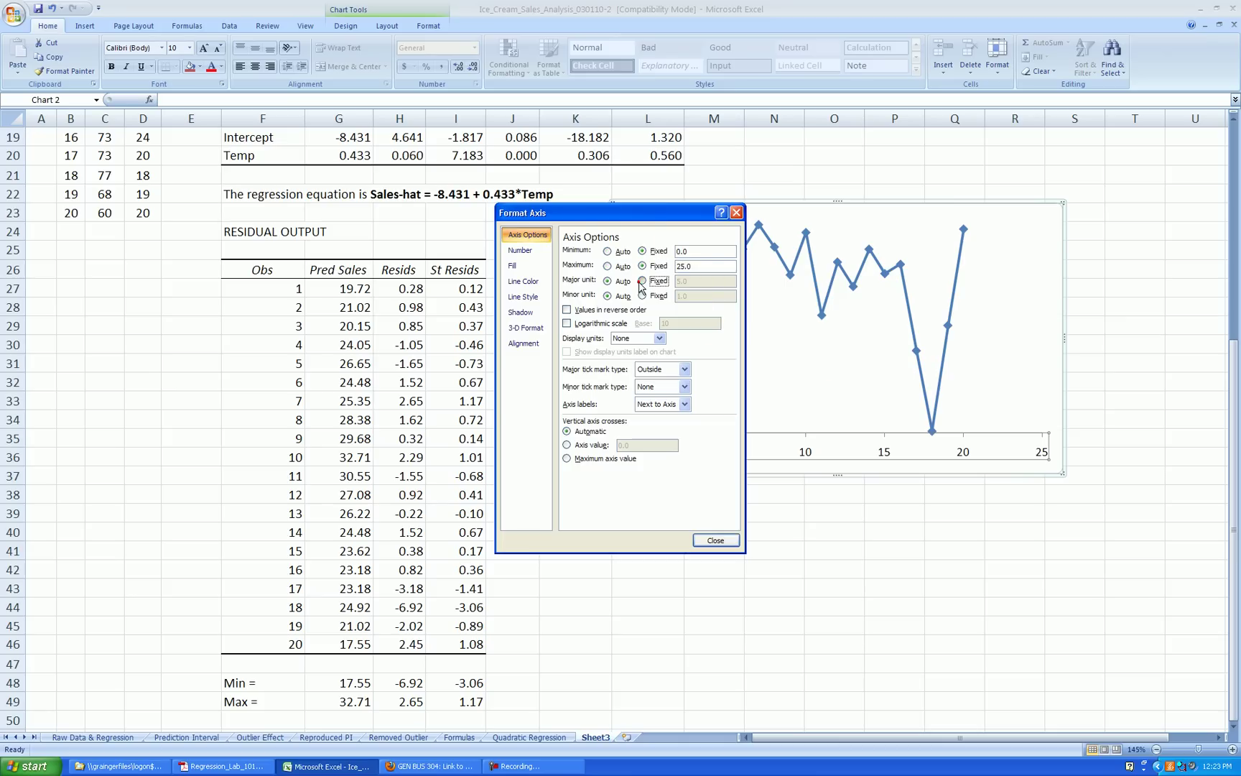
{"action": "double_click", "coordinate": [696, 266]}
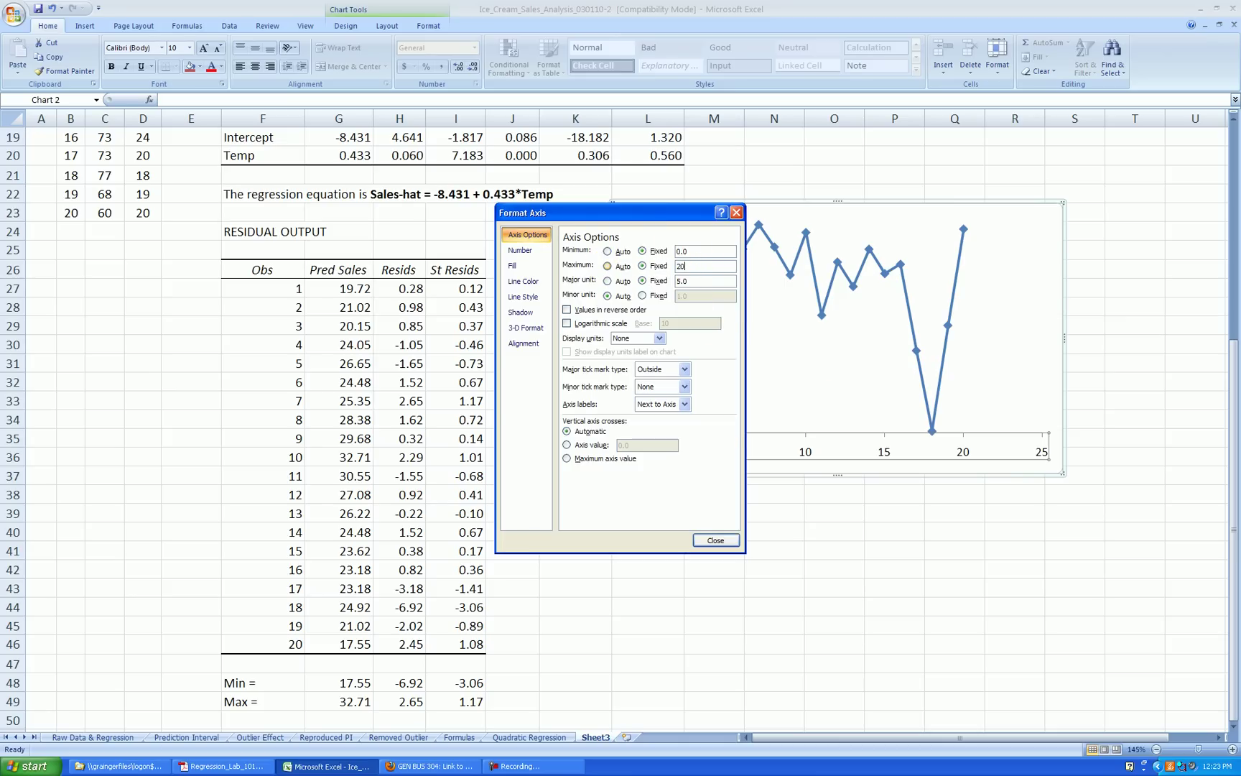
{"action": "key", "text": "Tab"}
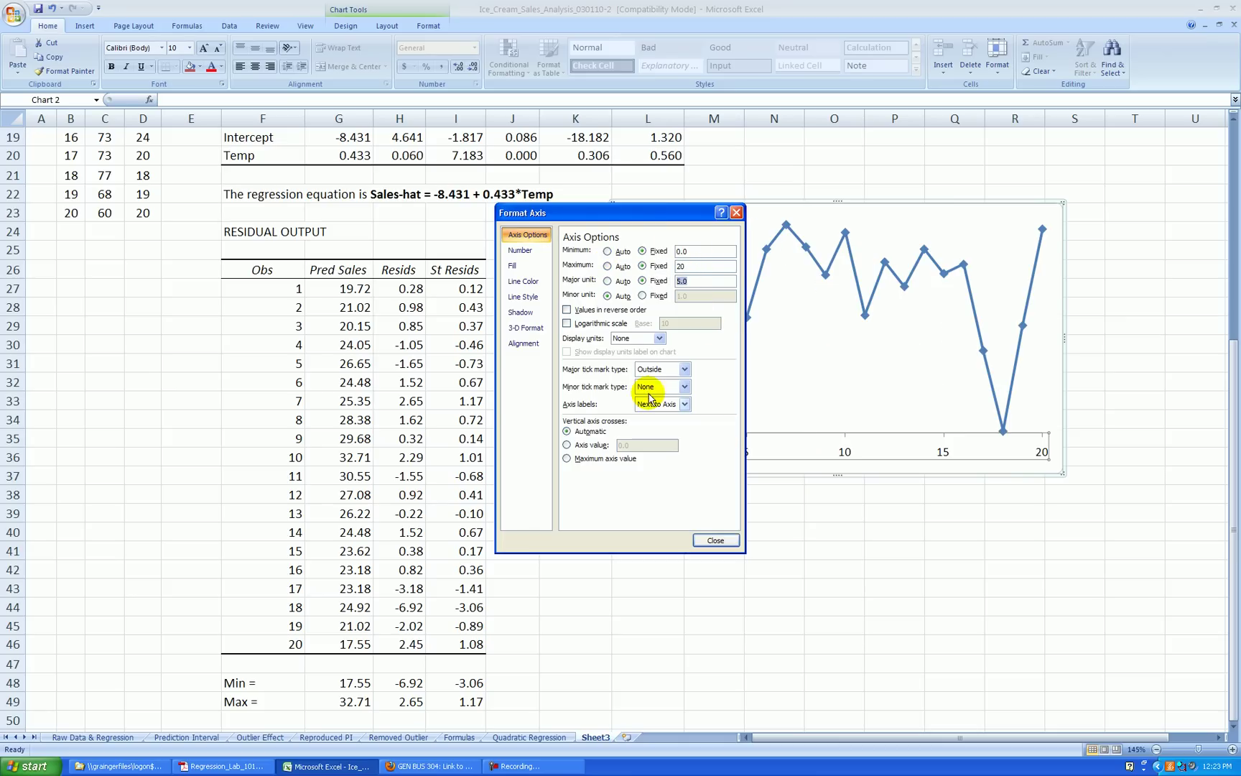
{"action": "left_click", "coordinate": [714, 541]}
{"action": "left_click", "coordinate": [825, 550]}
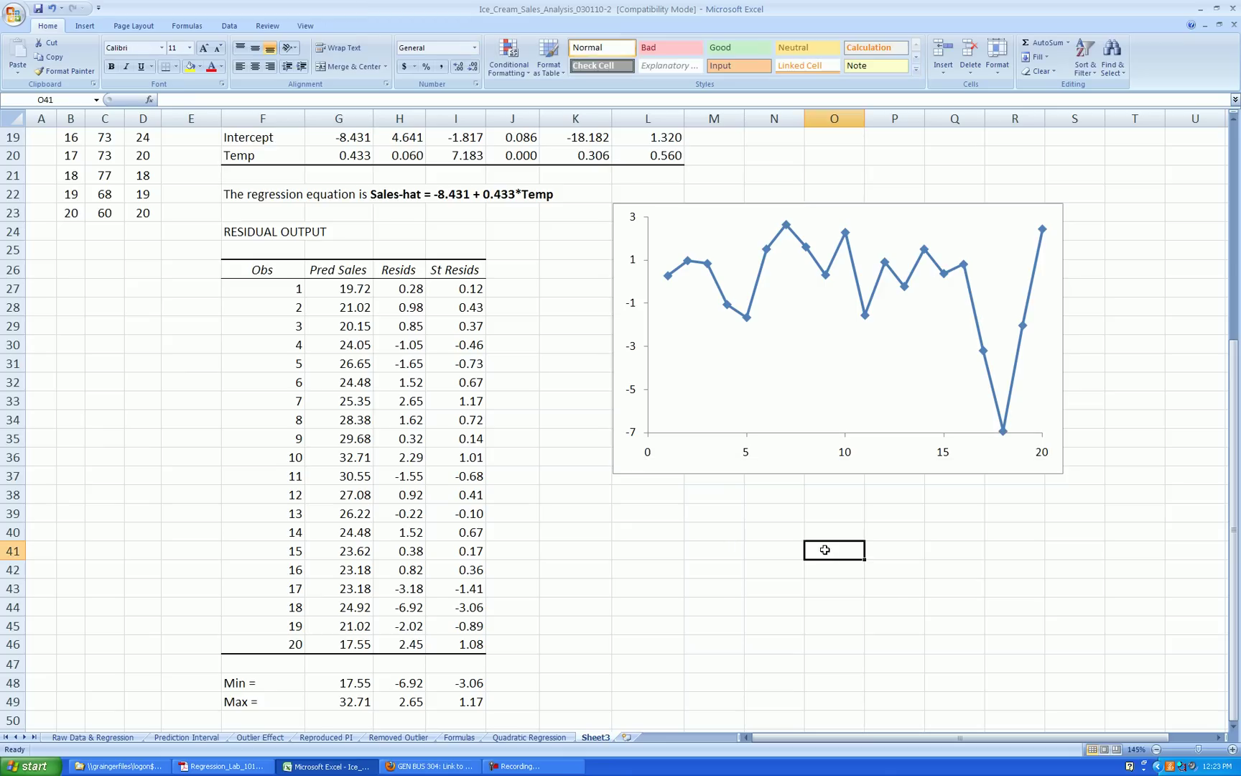
Give the plot area a solid colored border.
{"action": "right_click", "coordinate": [891, 422]}
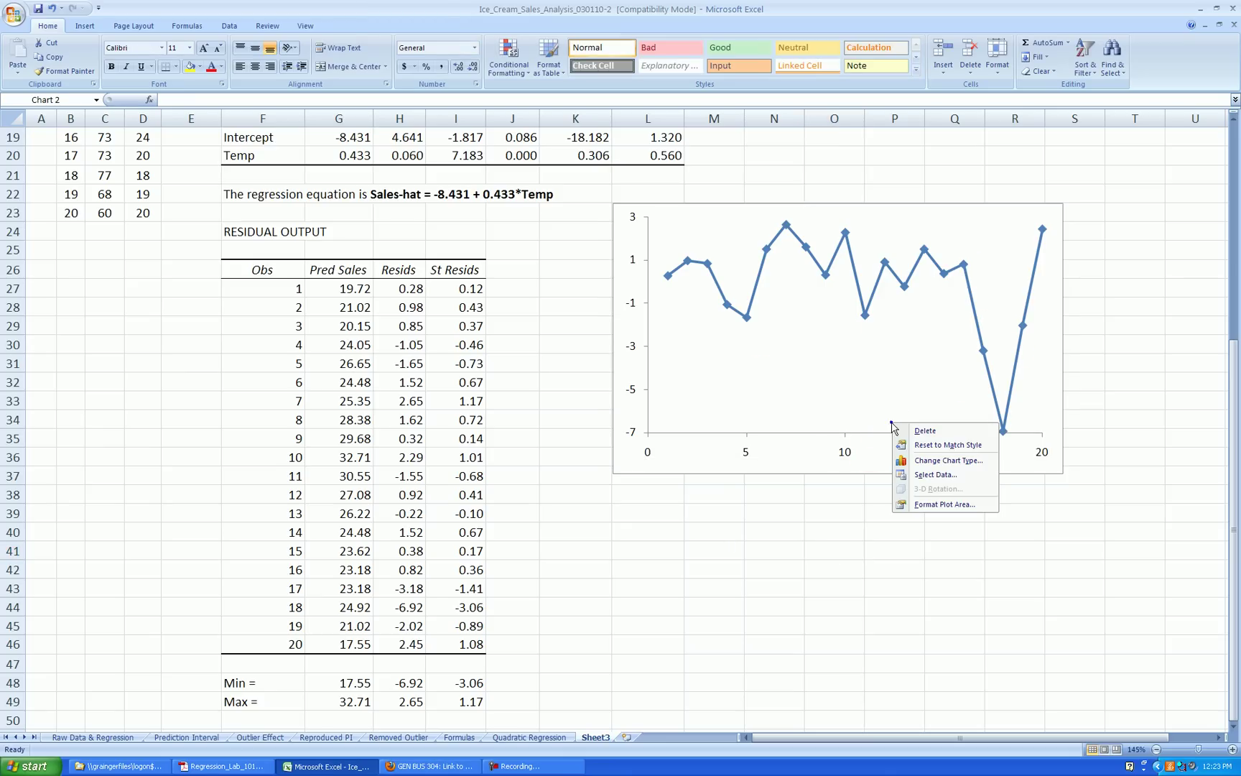
{"action": "left_click", "coordinate": [950, 505]}
{"action": "left_click", "coordinate": [526, 251]}
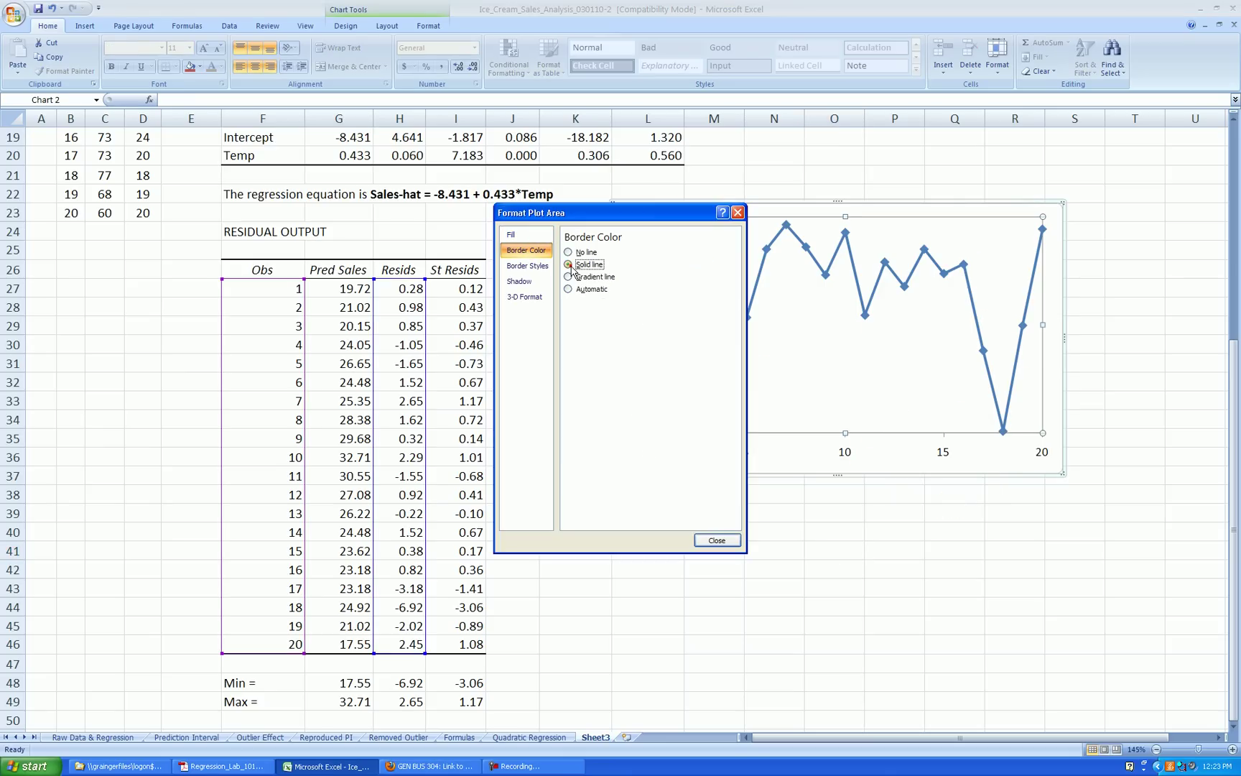
{"action": "left_click", "coordinate": [572, 267]}
{"action": "left_click", "coordinate": [625, 305]}
{"action": "left_click", "coordinate": [607, 378]}
{"action": "left_click", "coordinate": [716, 540]}
{"action": "left_click", "coordinate": [812, 547]}
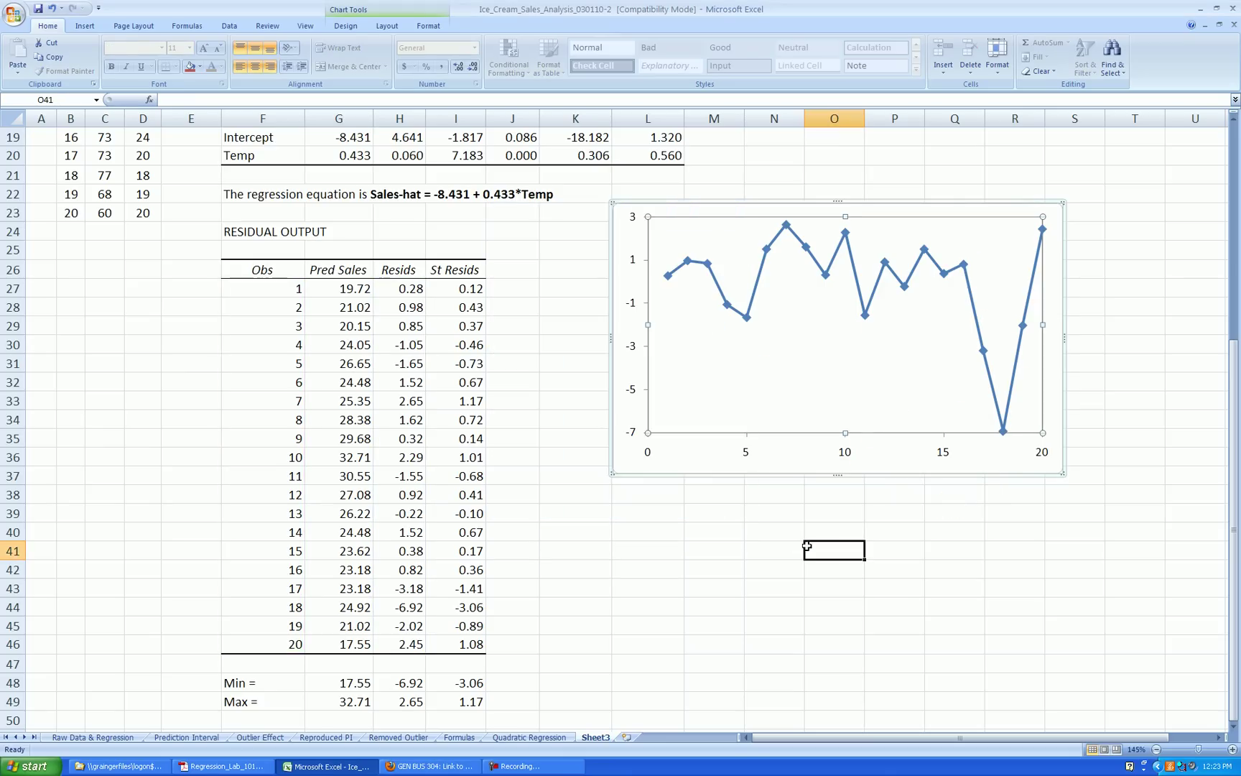
Set the chart area border to No line.
{"action": "right_click", "coordinate": [819, 464]}
{"action": "left_click", "coordinate": [874, 665]}
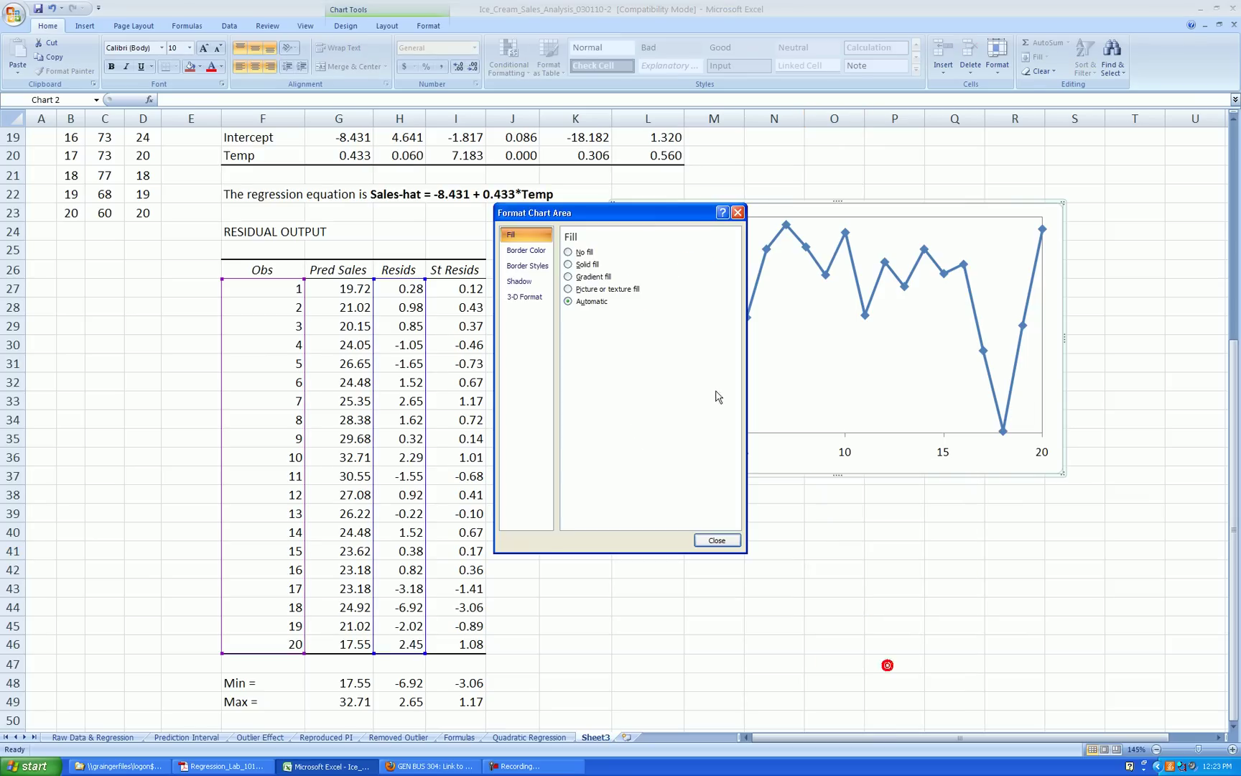
{"action": "left_click", "coordinate": [535, 250]}
{"action": "left_click", "coordinate": [583, 265]}
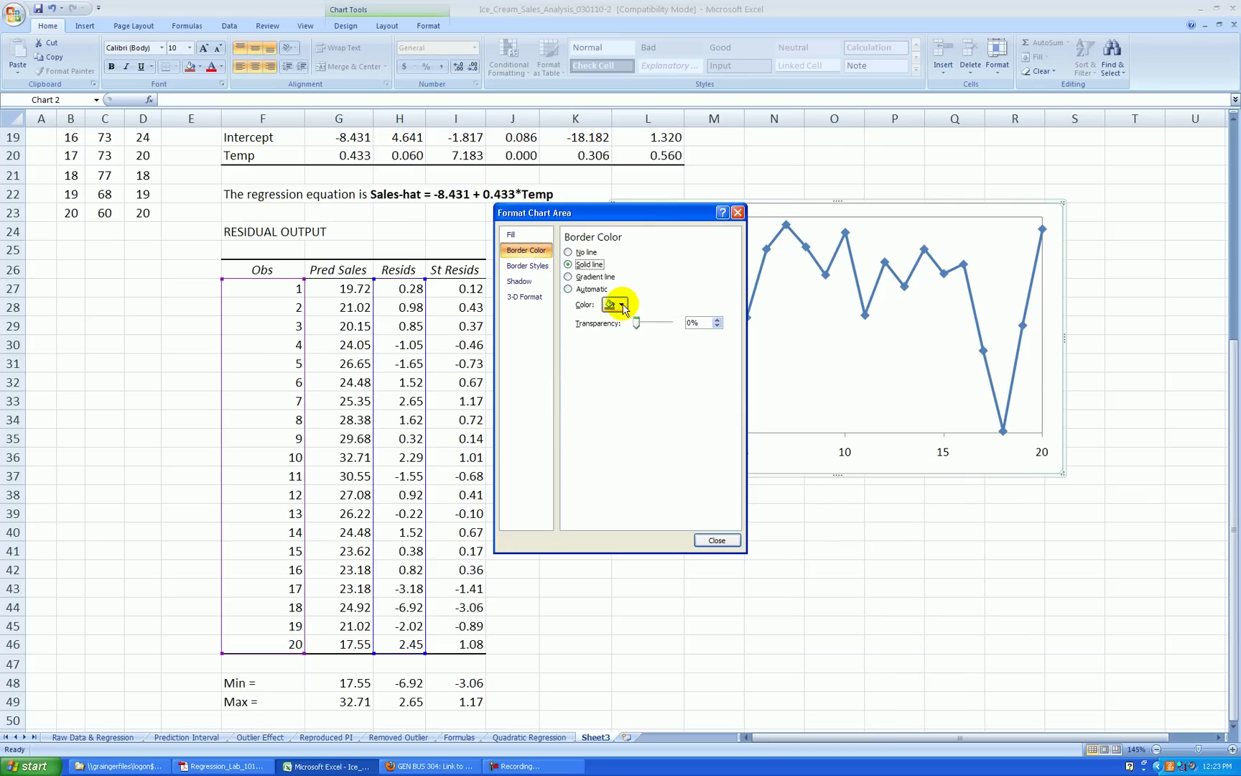
{"action": "left_click", "coordinate": [622, 305]}
{"action": "left_click", "coordinate": [653, 276]}
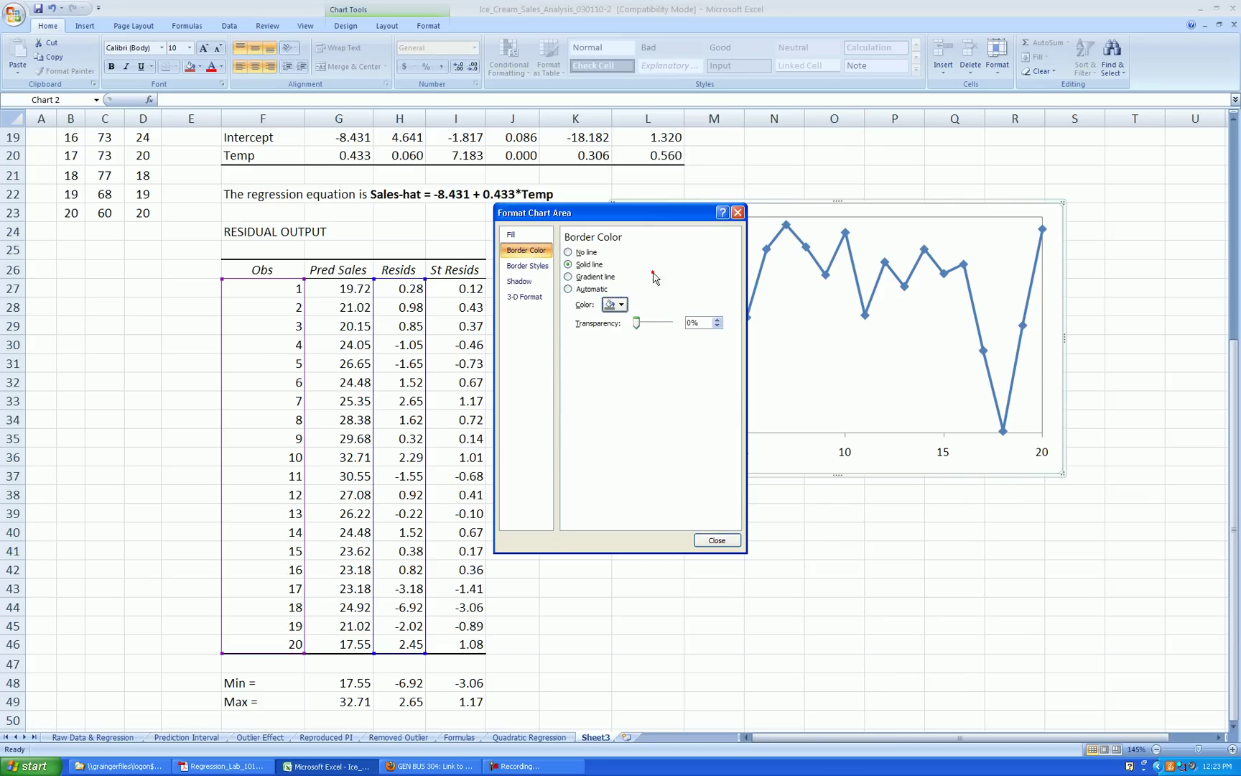
{"action": "left_click", "coordinate": [569, 253]}
{"action": "left_click", "coordinate": [717, 540]}
{"action": "left_click", "coordinate": [775, 550]}
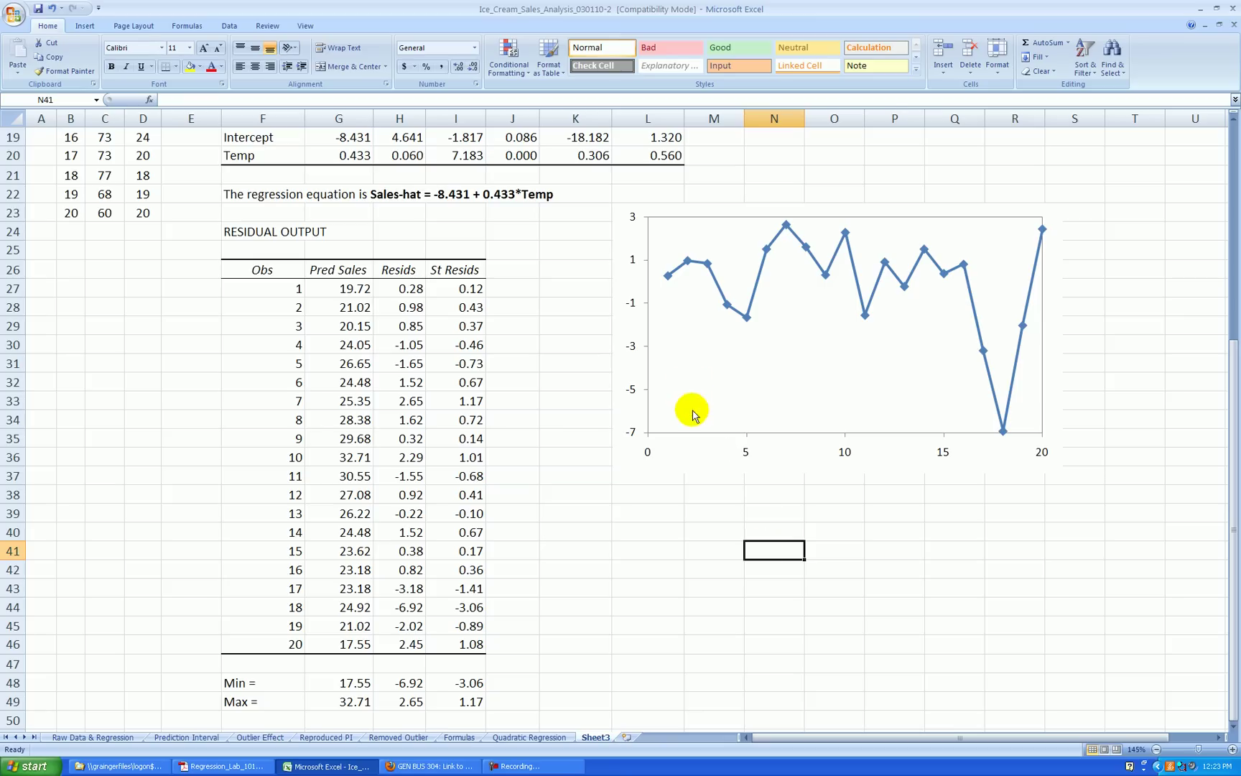
Add a 'Day Index' title below the horizontal axis.
{"action": "left_click", "coordinate": [777, 461]}
{"action": "left_click", "coordinate": [387, 25]}
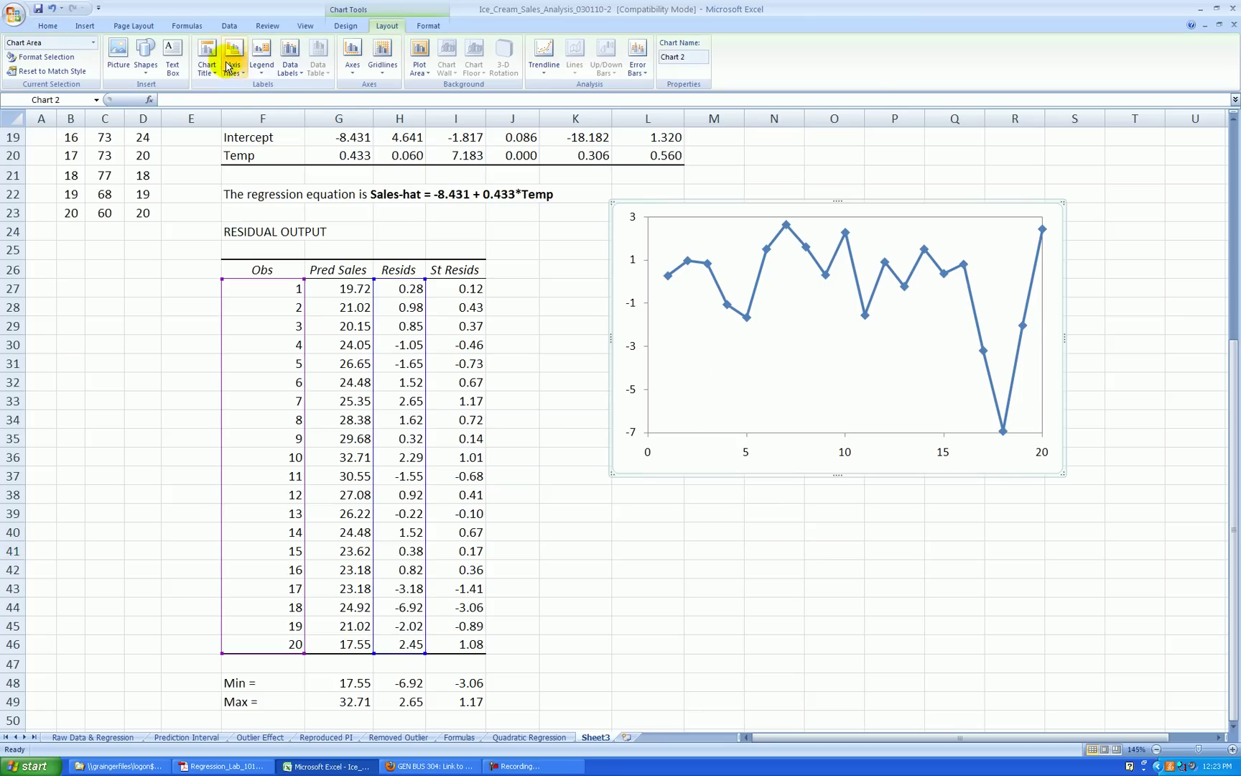
{"action": "left_click", "coordinate": [229, 66]}
{"action": "mouse_move", "coordinate": [302, 87]}
{"action": "left_click", "coordinate": [402, 121]}
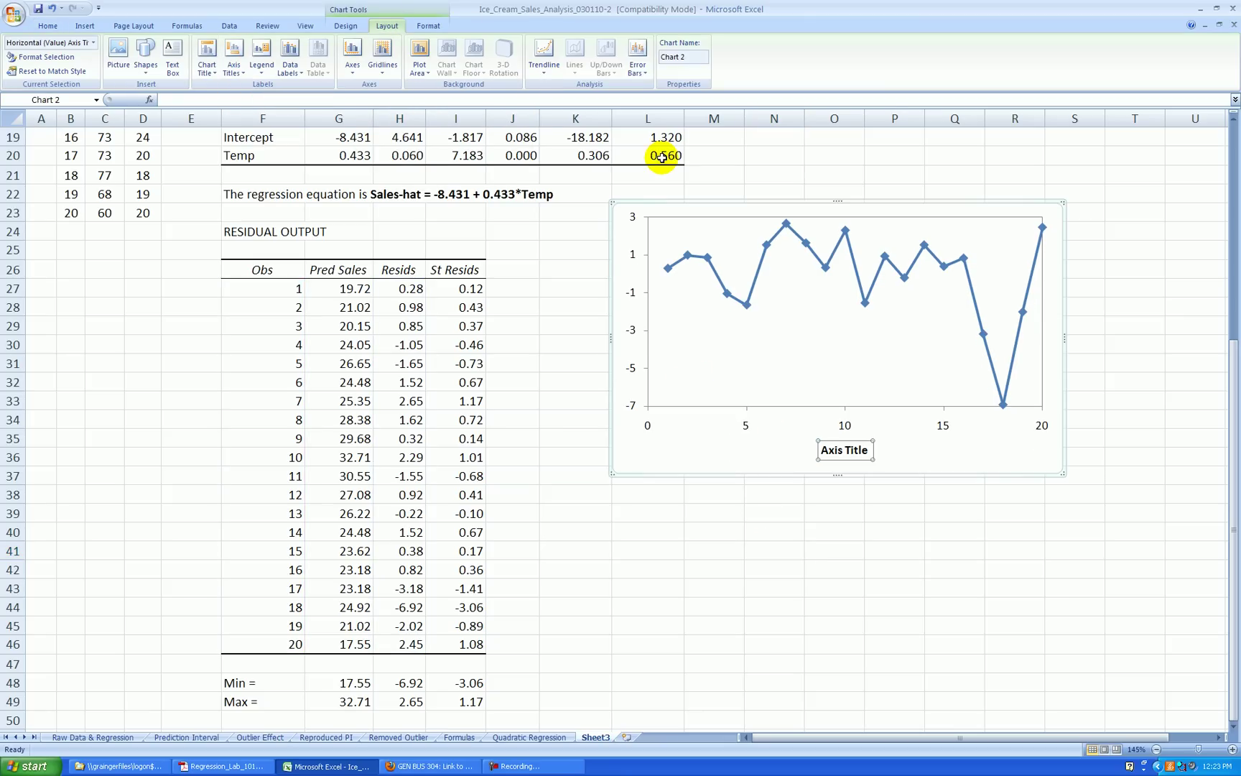
{"action": "type", "text": "Day Index"}
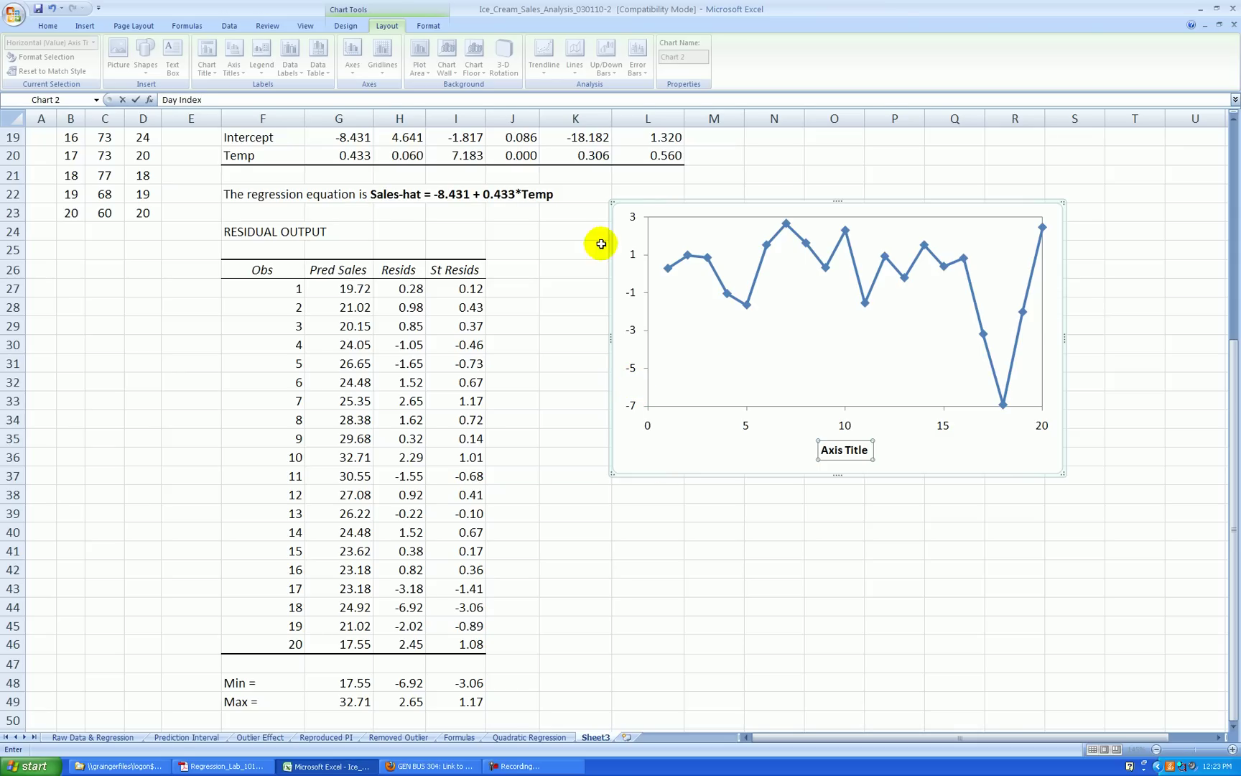
{"action": "left_click", "coordinate": [657, 504]}
Add a rotated title to the vertical axis.
{"action": "left_click", "coordinate": [653, 464]}
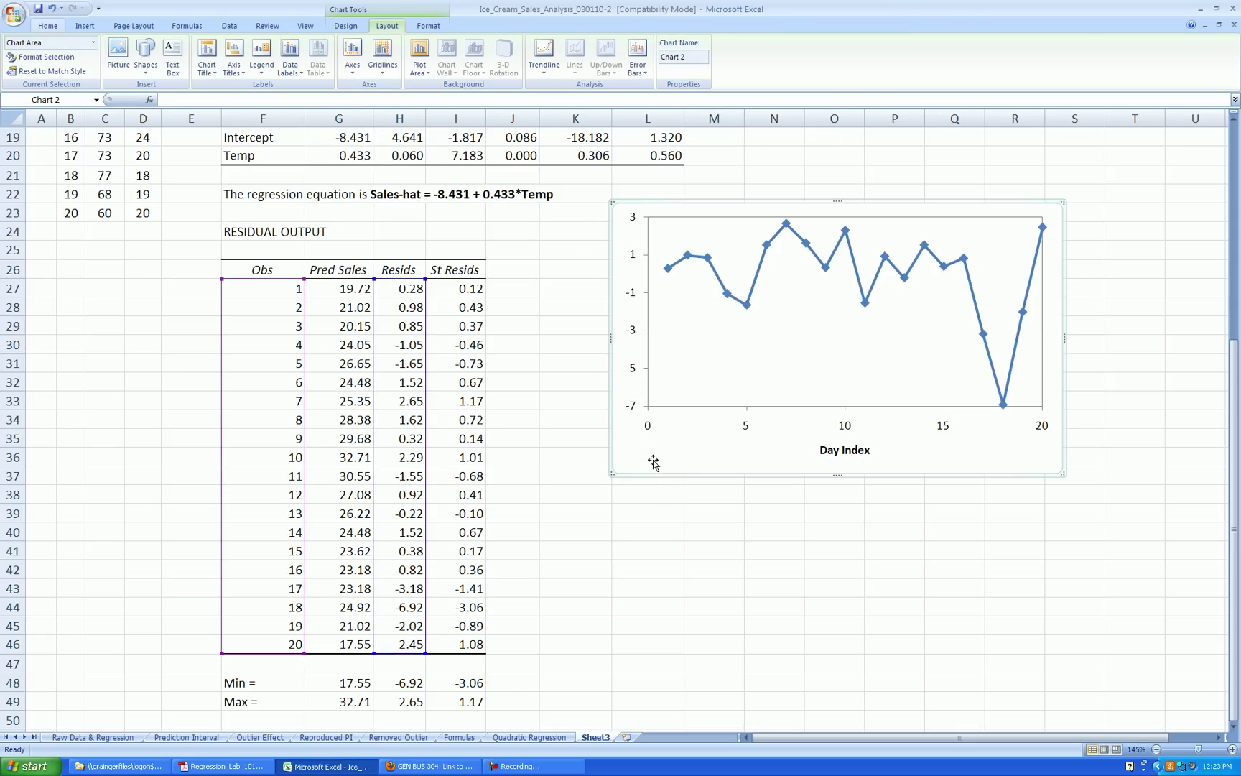
{"action": "left_click", "coordinate": [234, 63]}
{"action": "left_click", "coordinate": [226, 100]}
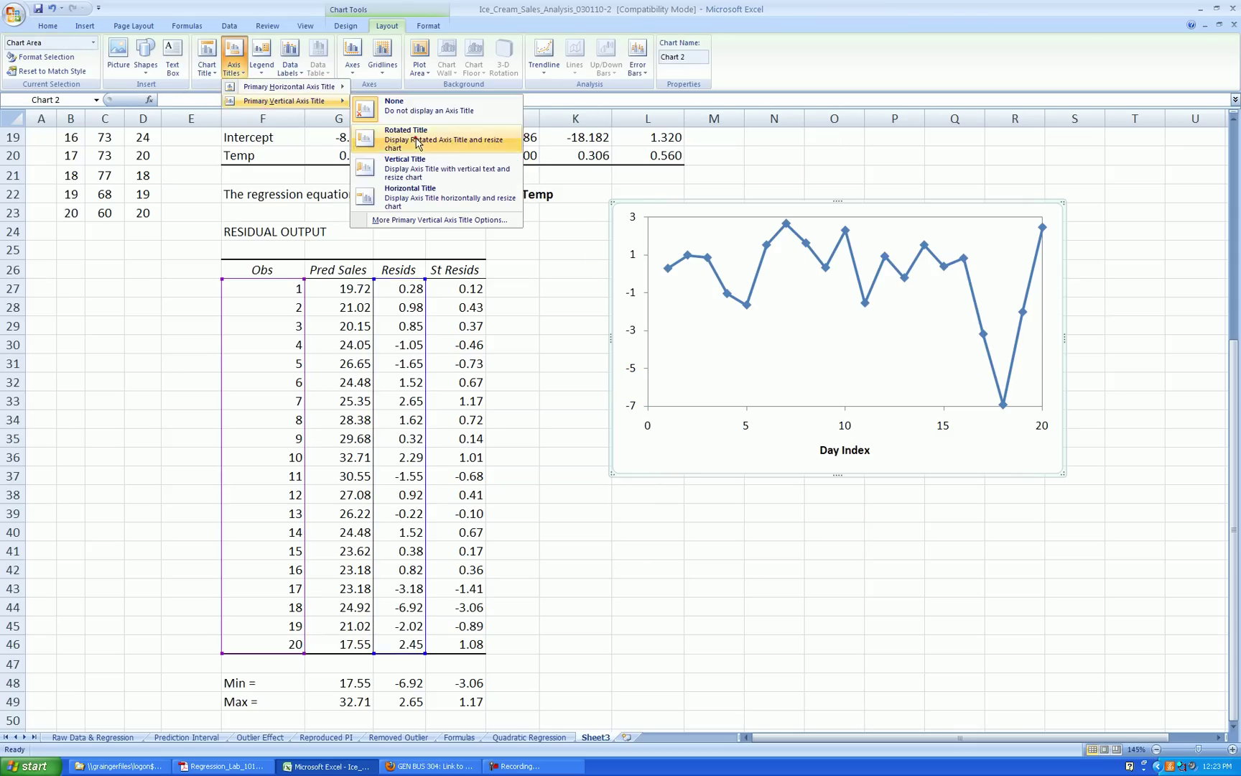
{"action": "left_click", "coordinate": [415, 136]}
Enter 'Residuals' as the vertical axis title.
{"action": "type", "text": "Residuals"}
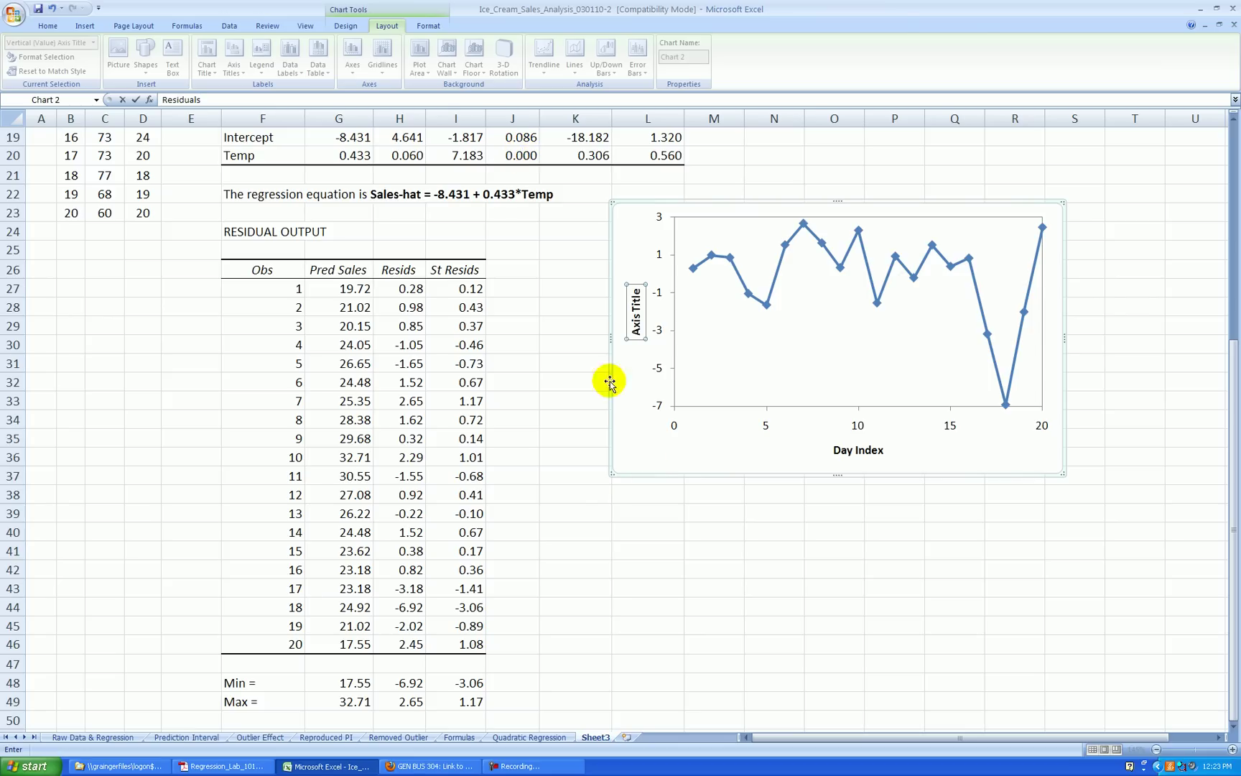
{"action": "left_click", "coordinate": [654, 479]}
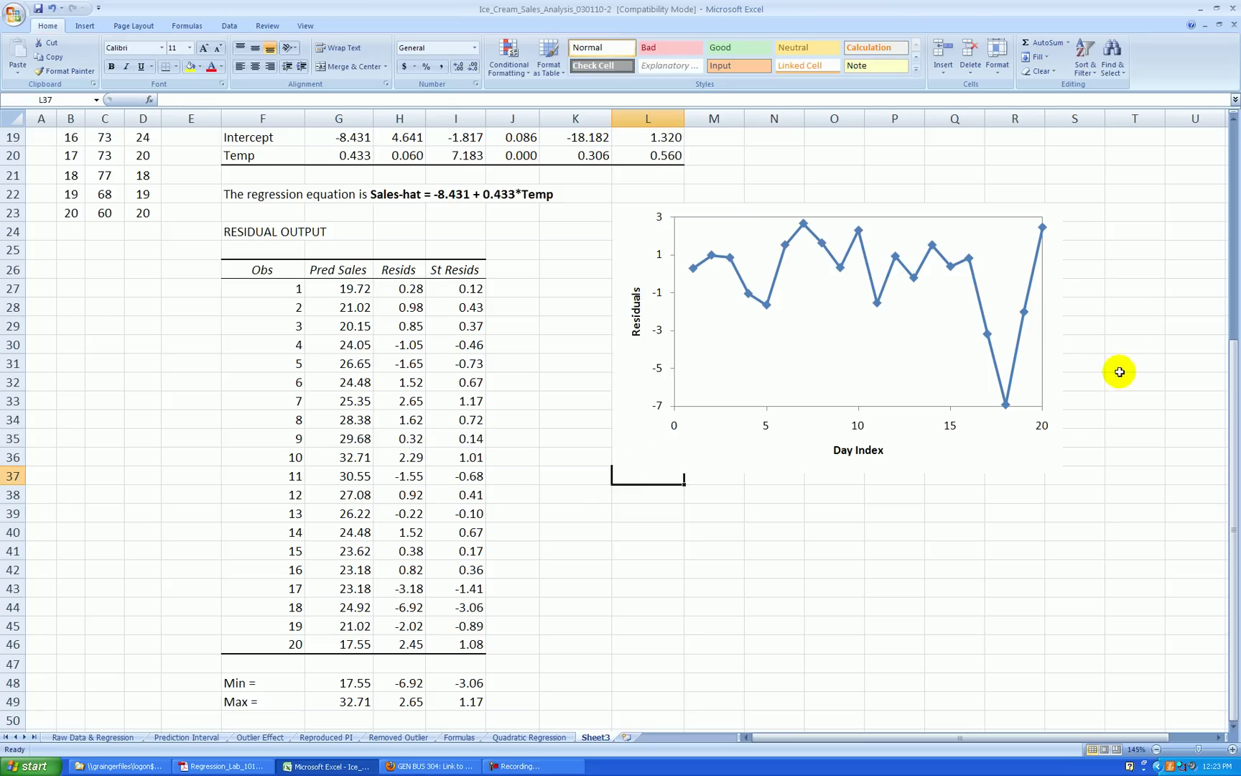
{"action": "left_click", "coordinate": [1124, 346]}
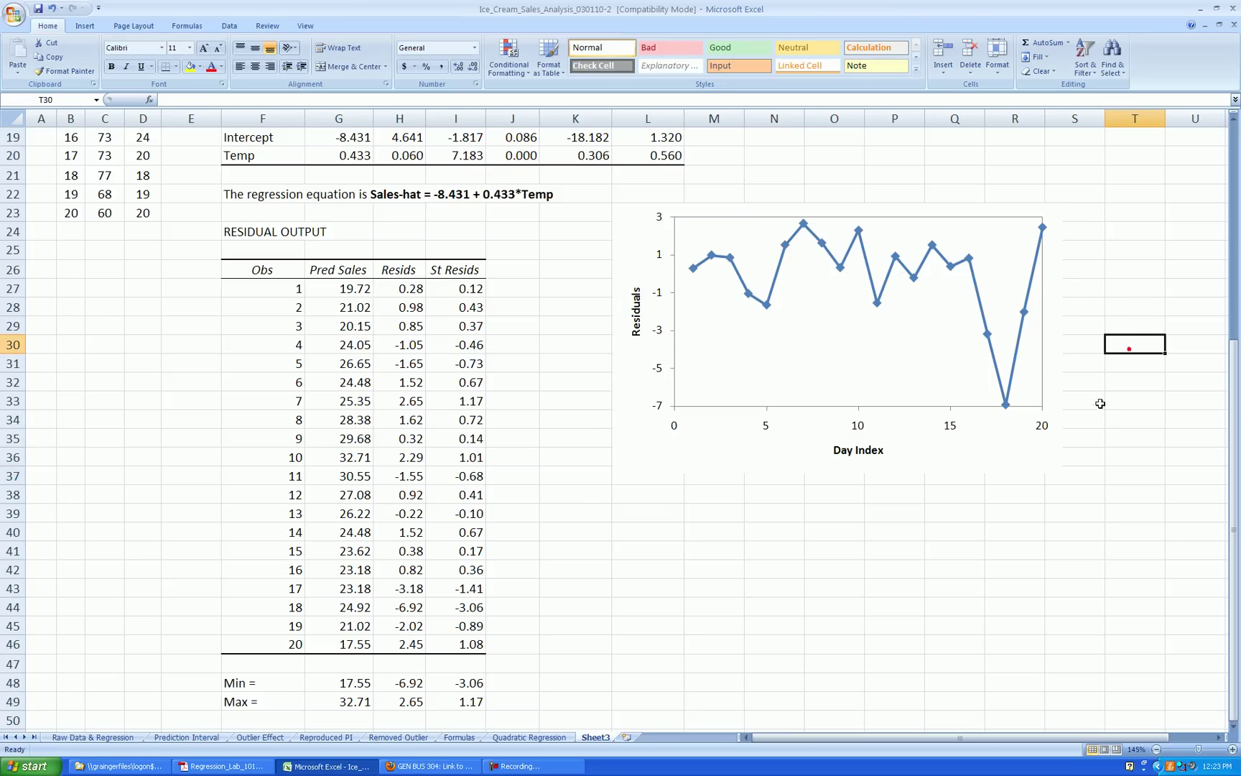
Add a linear trendline to the residual data series.
{"action": "right_click", "coordinate": [914, 278]}
{"action": "key", "text": "Escape"}
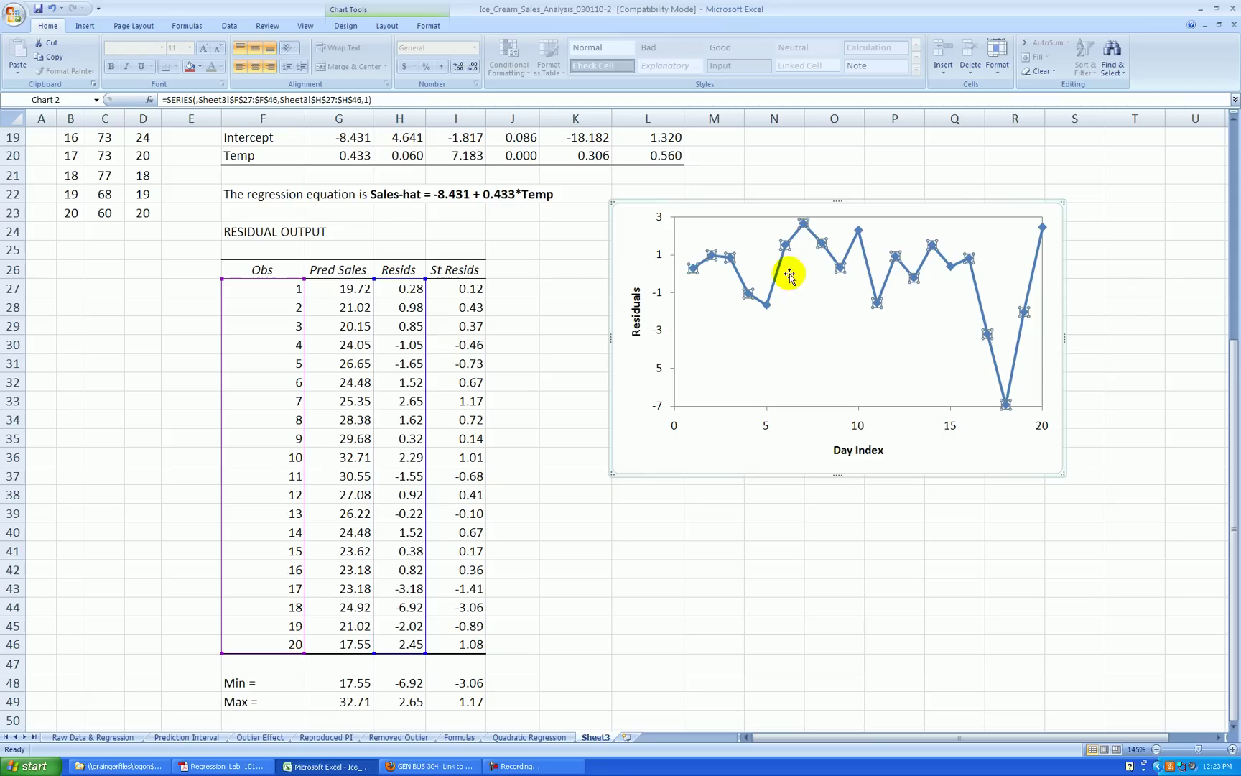
{"action": "left_click", "coordinate": [1161, 295]}
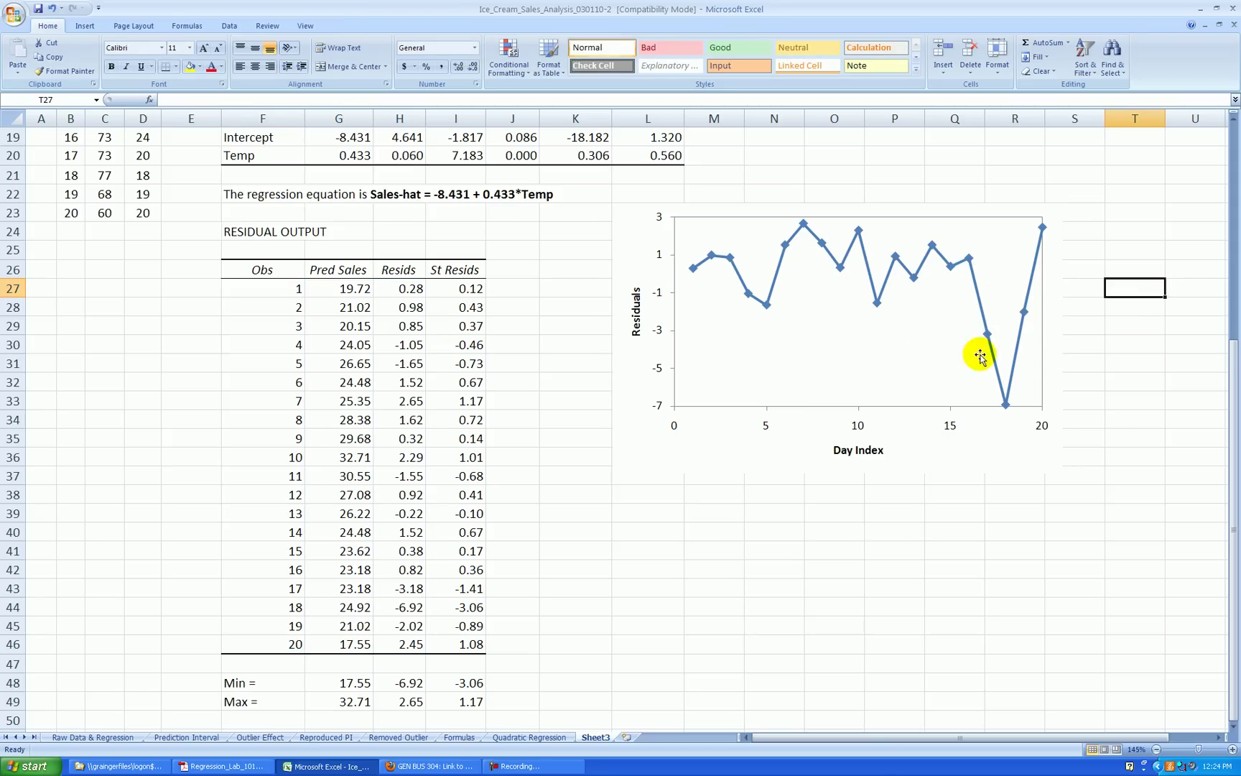
{"action": "right_click", "coordinate": [769, 311]}
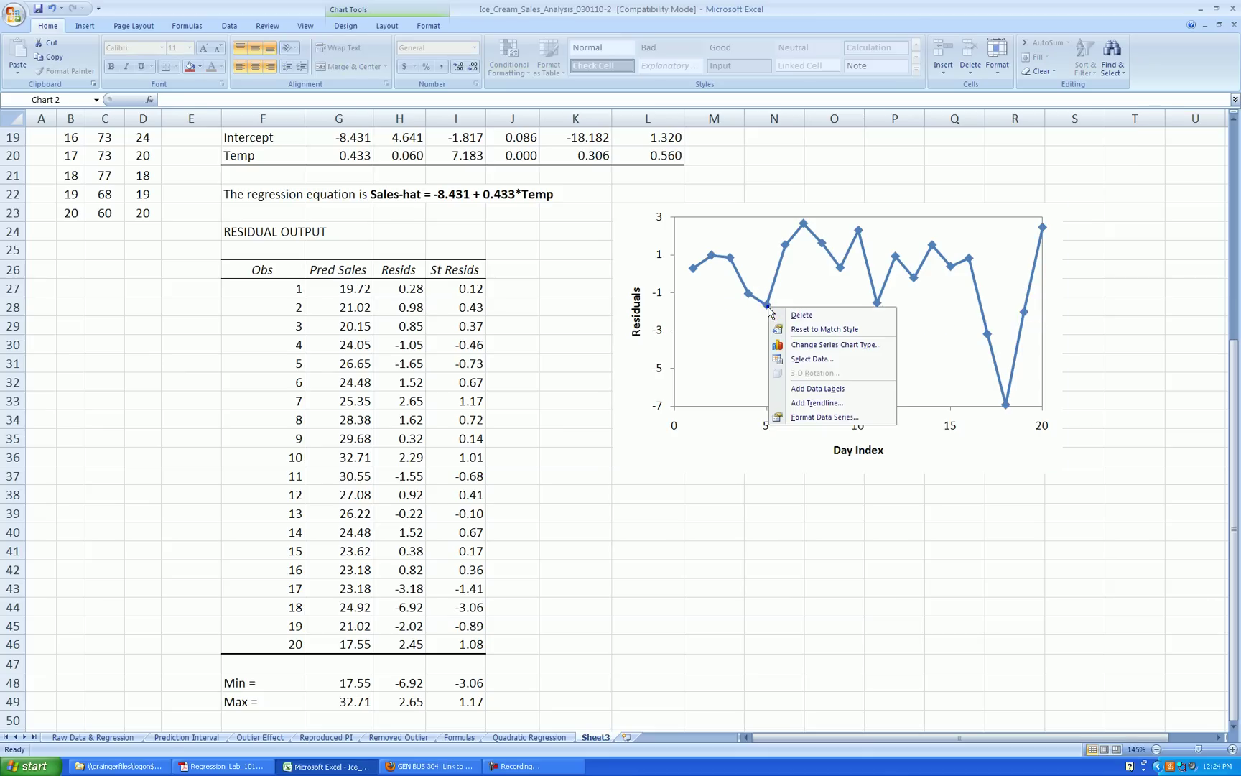
{"action": "left_click", "coordinate": [817, 402]}
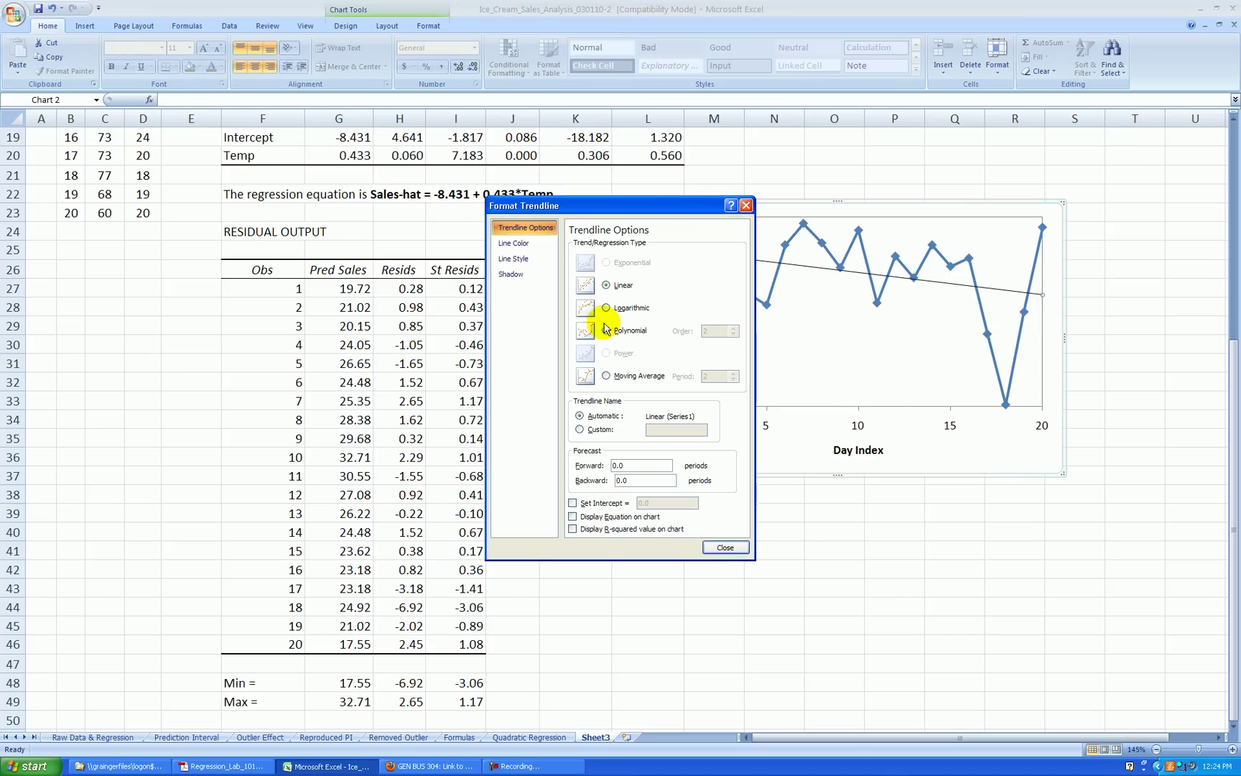
{"action": "left_click", "coordinate": [727, 546]}
{"action": "left_click", "coordinate": [993, 563]}
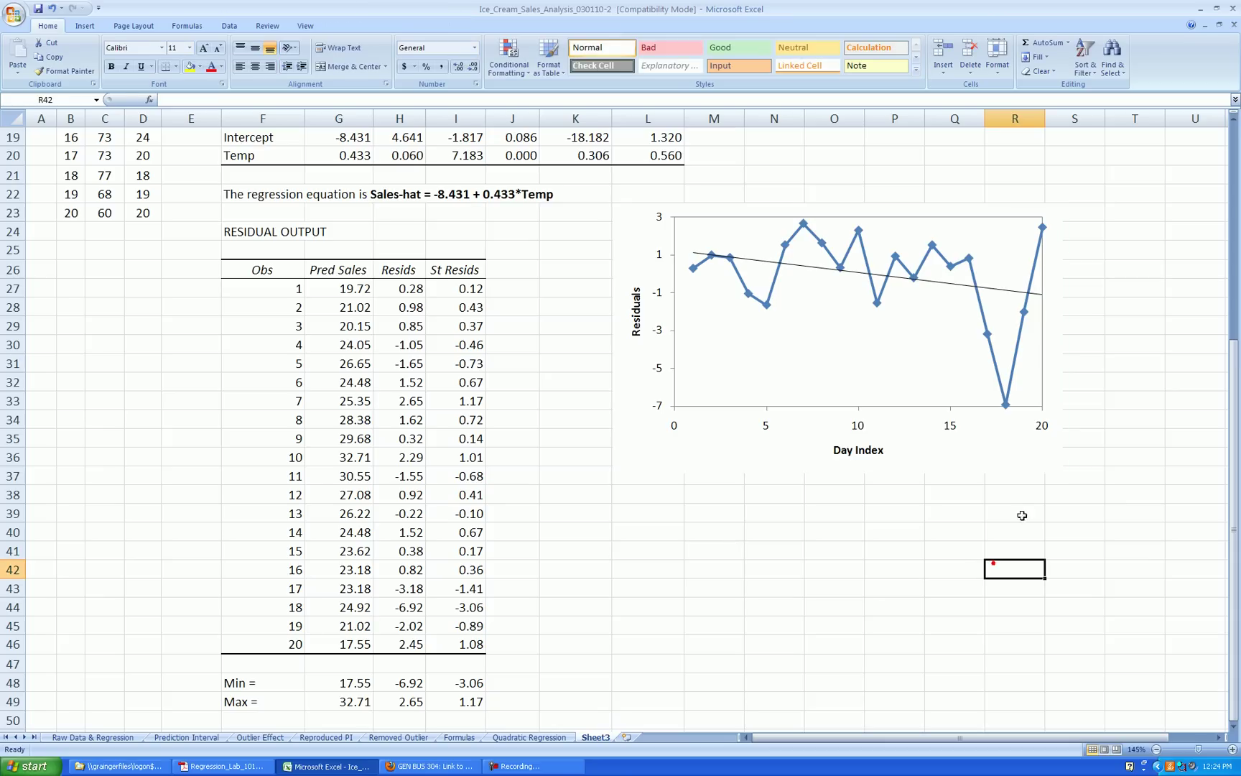
Enter 0 and 0 in T25:U25 with headers Day and Resid in T24:U24.
{"action": "left_click", "coordinate": [1118, 249]}
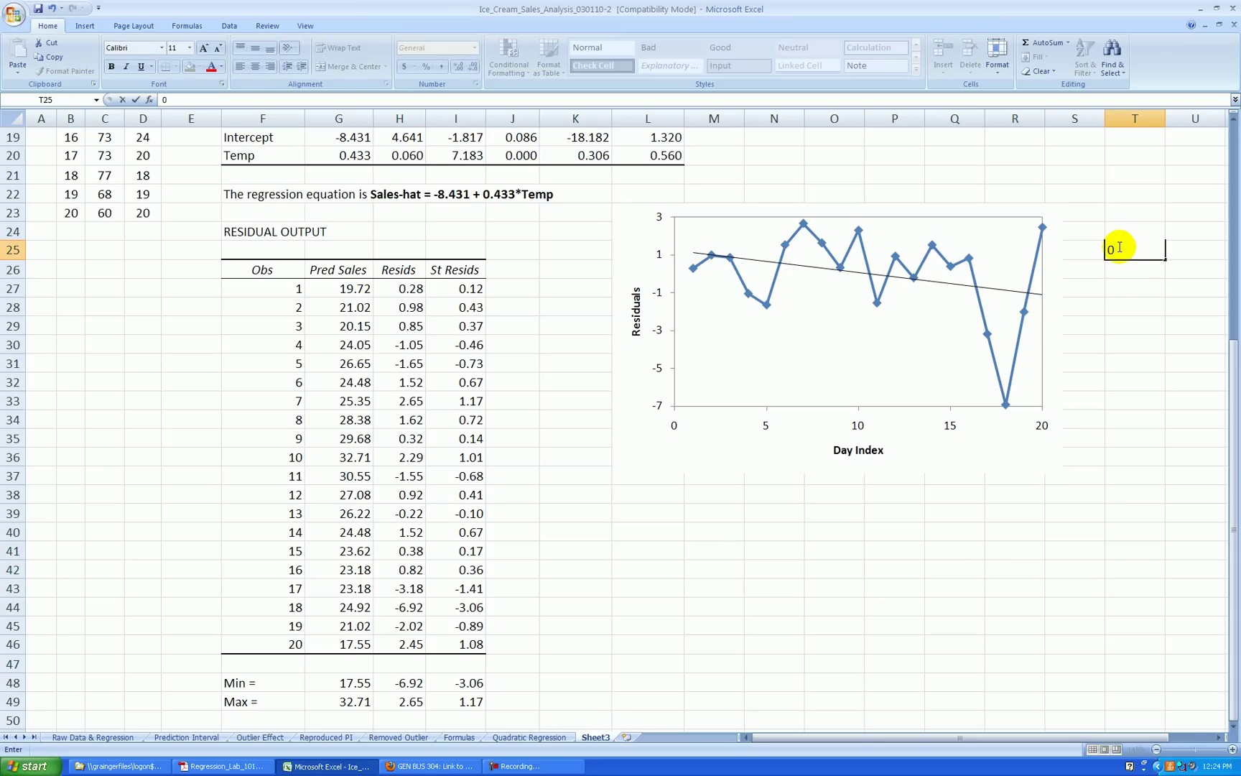
{"action": "key", "text": "Tab"}
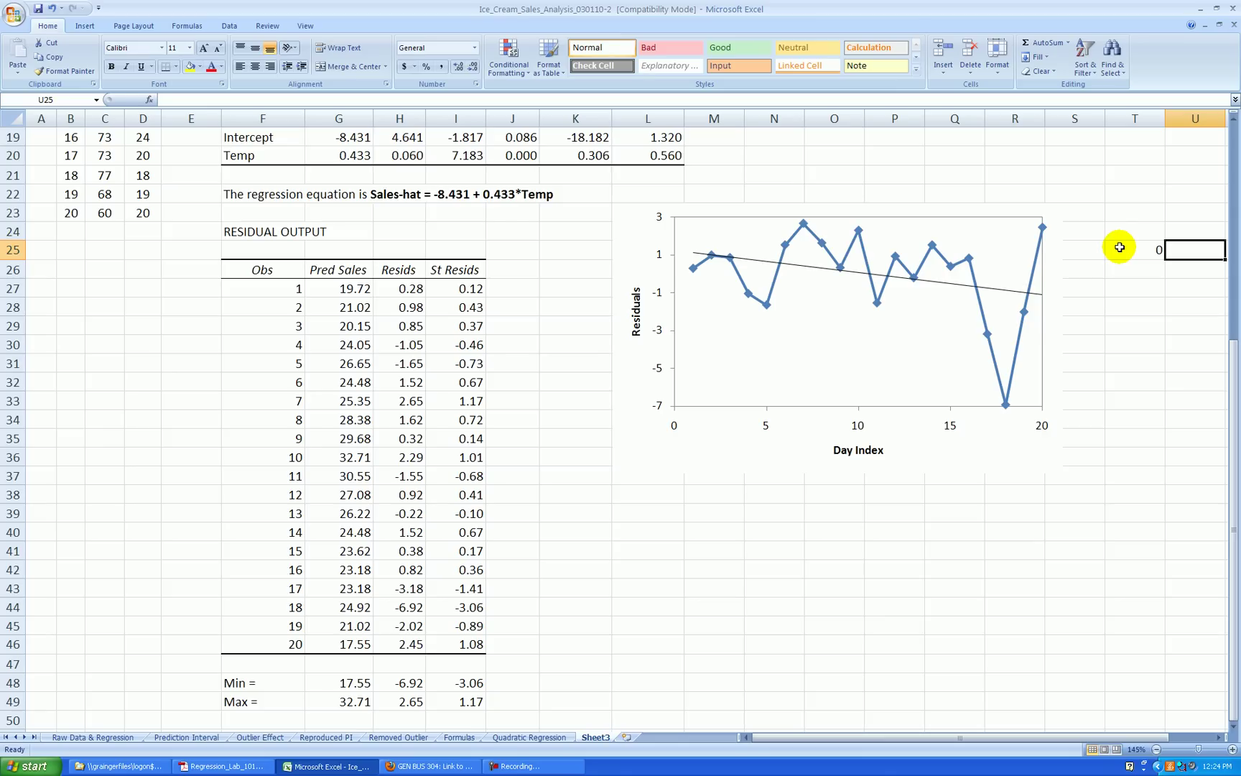
{"action": "type", "text": "0"}
{"action": "key", "text": "Left"}
{"action": "key", "text": "Up"}
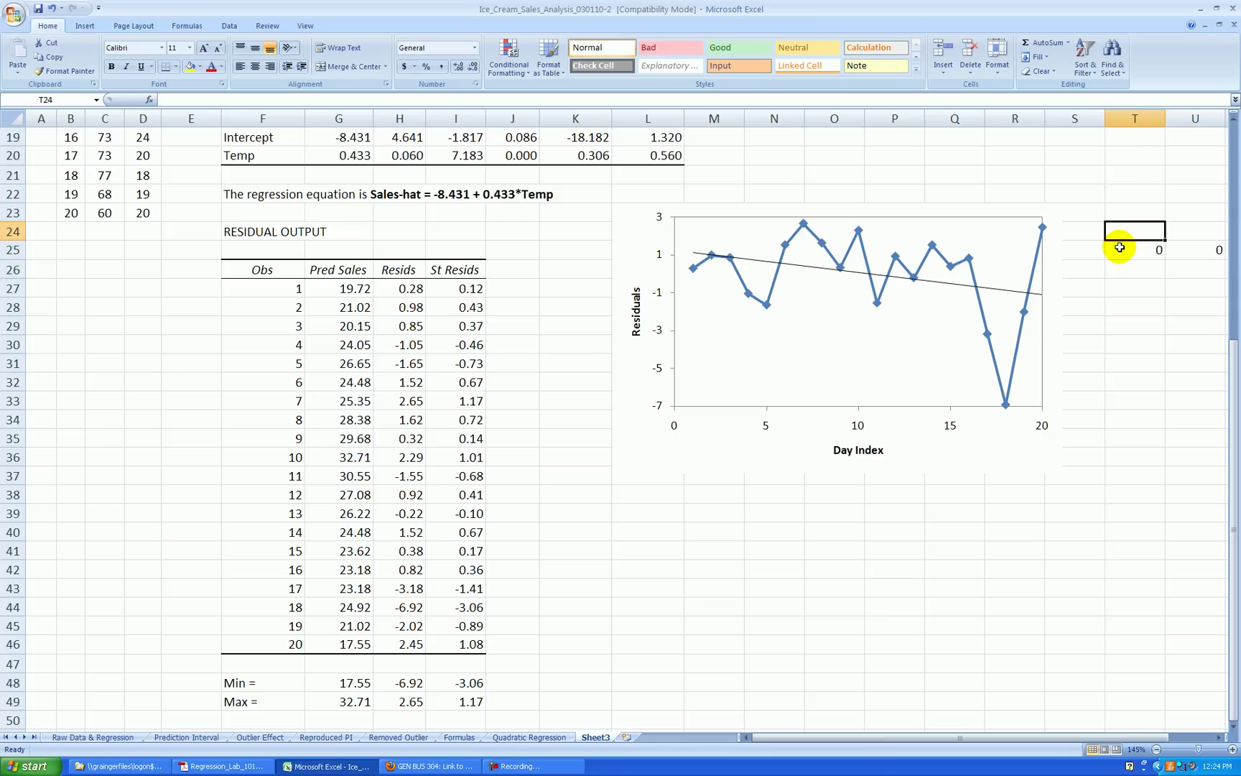
{"action": "type", "text": "Day"}
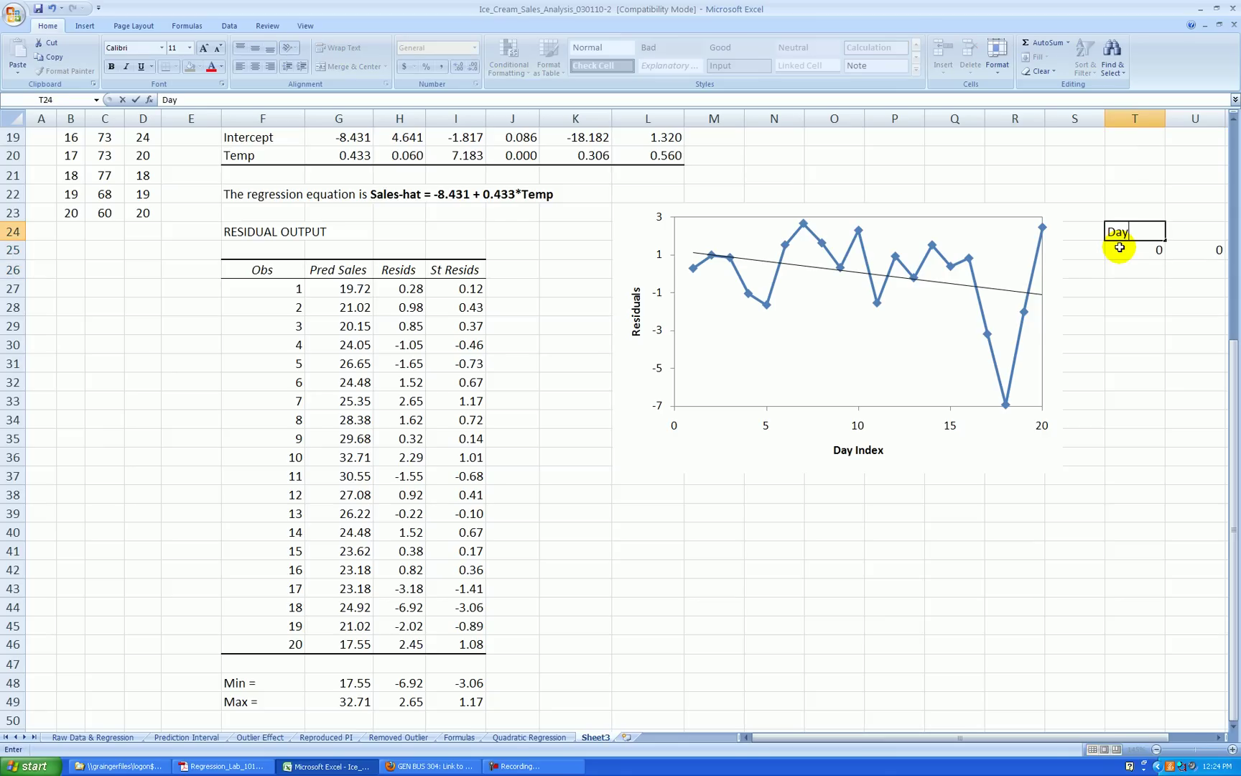
{"action": "key", "text": "Tab"}
{"action": "type", "text": "R"}
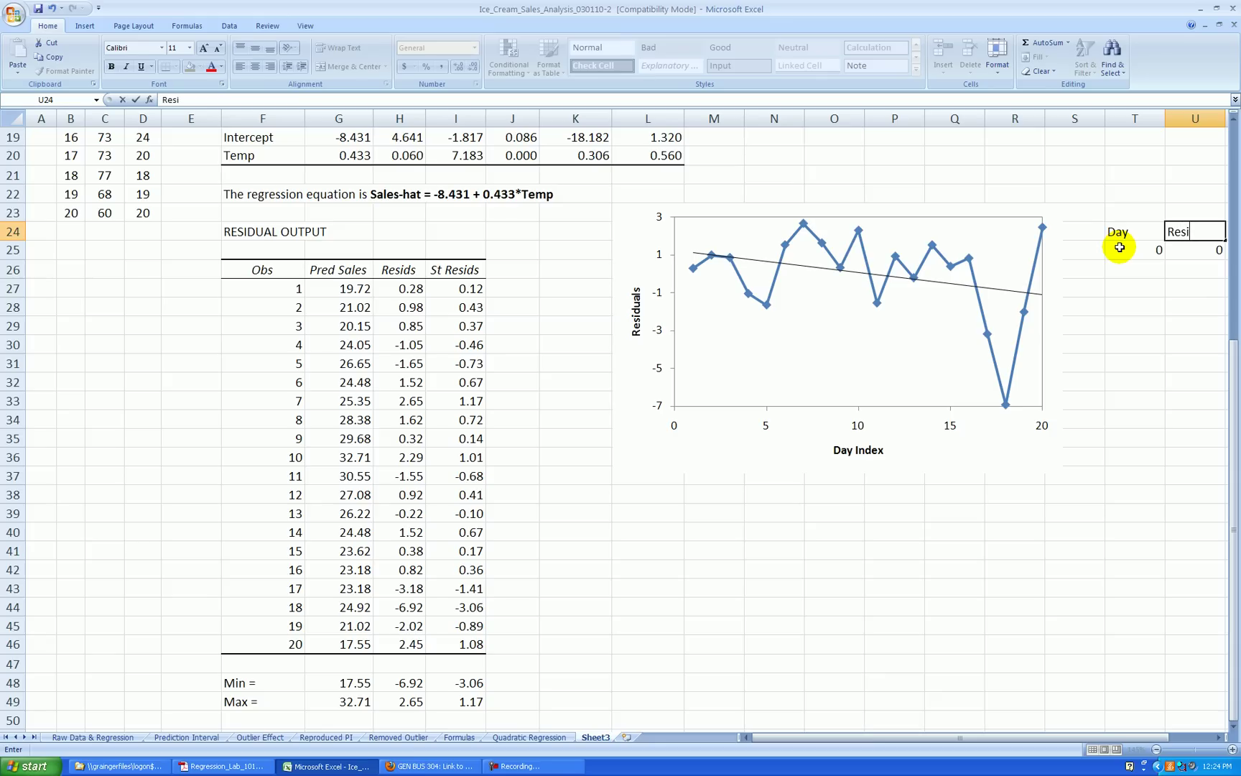
{"action": "key", "text": "Return"}
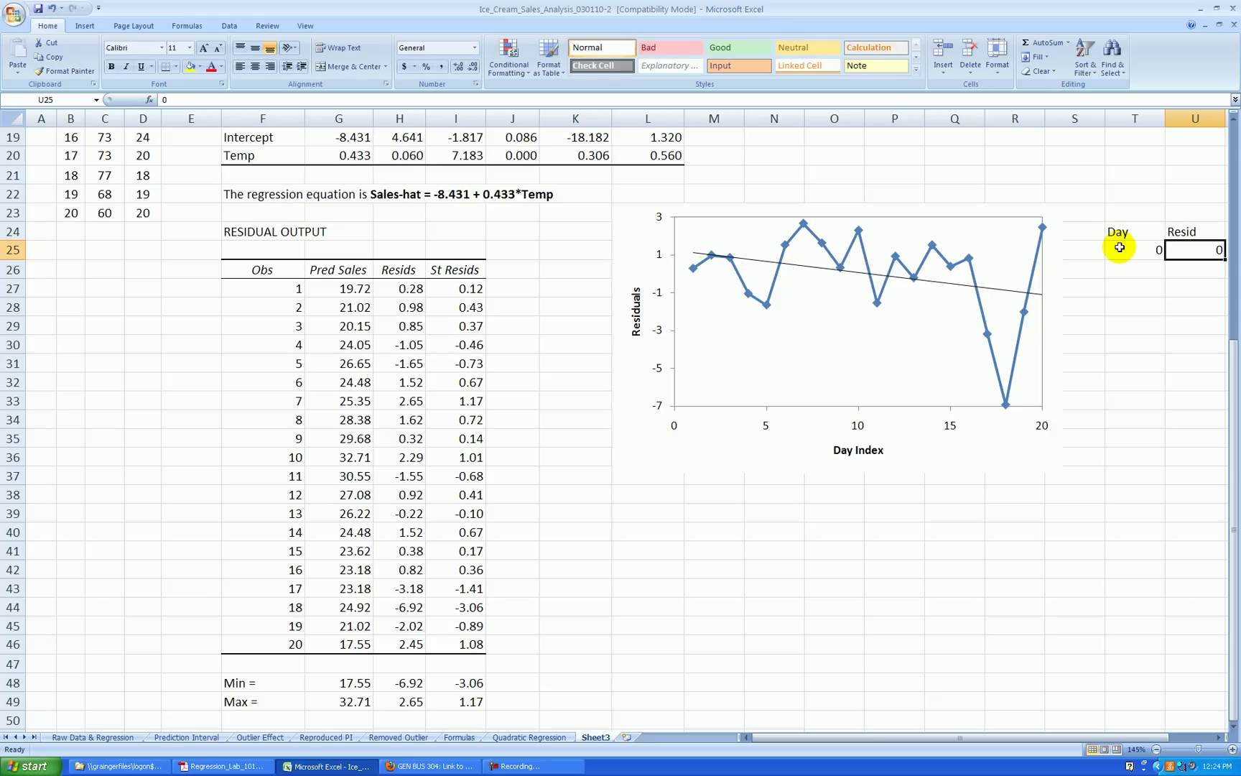
{"action": "left_click", "coordinate": [1219, 740]}
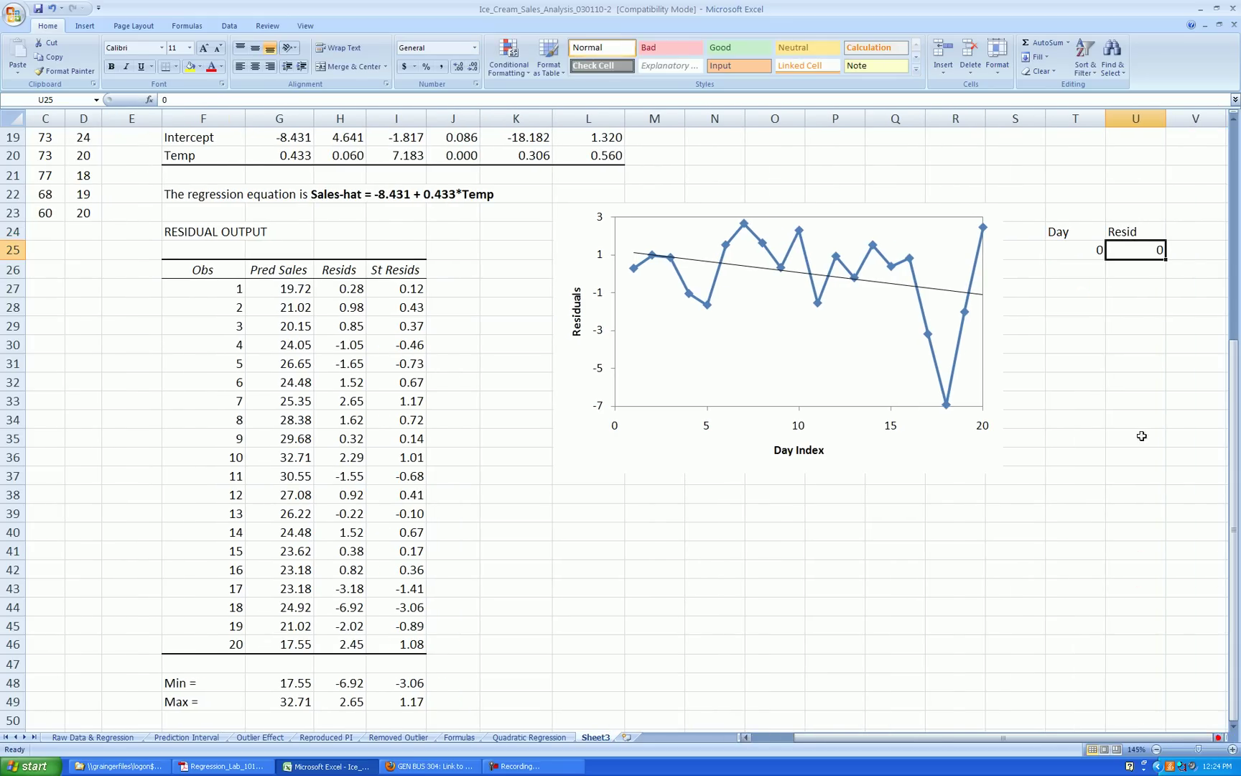
Enter 20 and 0 in T26:U26 as the second point.
{"action": "left_click", "coordinate": [1086, 267]}
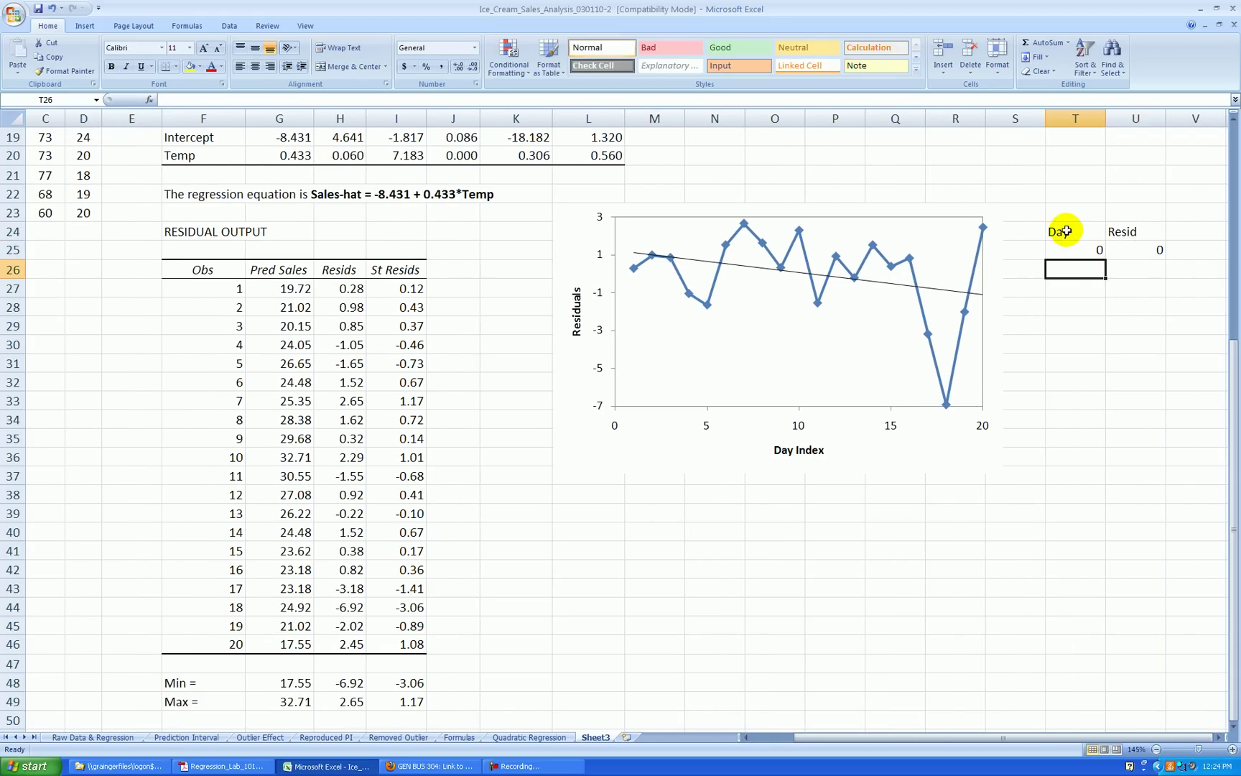
{"action": "left_click", "coordinate": [1139, 253]}
{"action": "left_click", "coordinate": [1088, 268]}
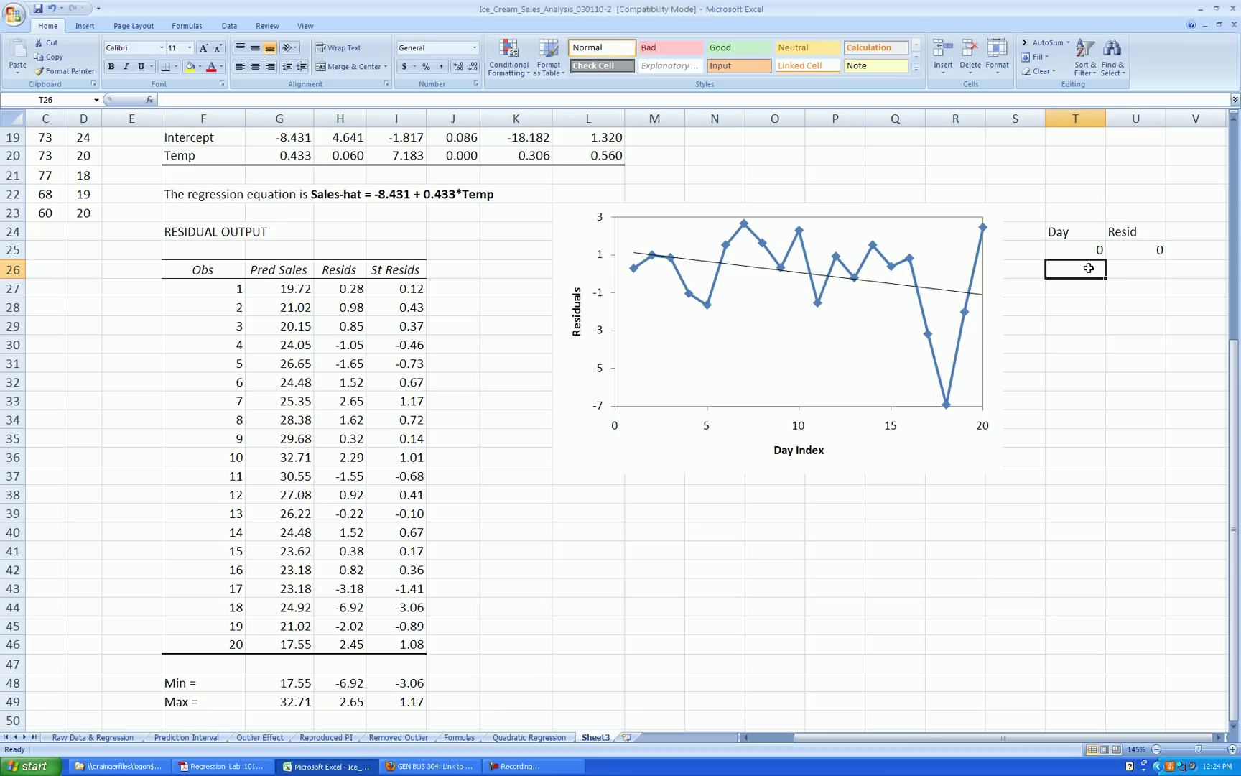
{"action": "type", "text": "20"}
{"action": "key", "text": "Right"}
{"action": "type", "text": "0"}
{"action": "key", "text": "Return"}
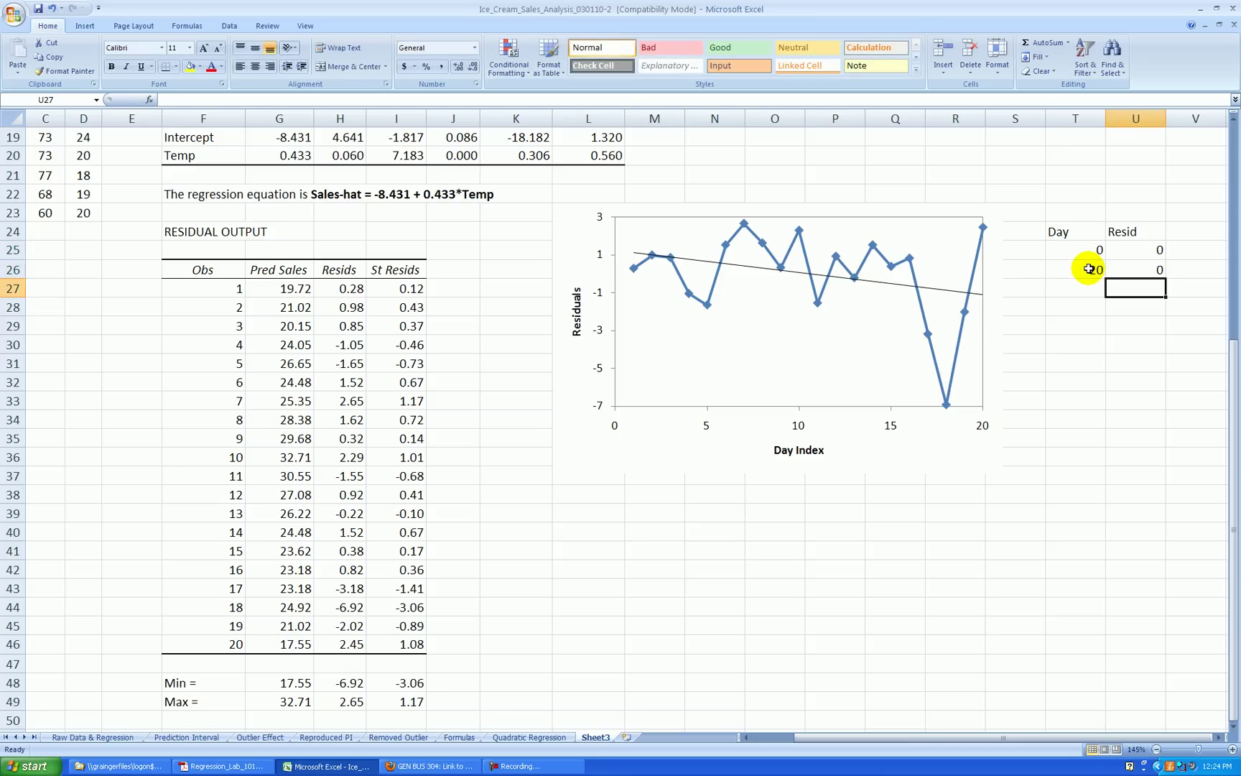
Undo an accidental plot-area shift, then delete the chart's sloped linear trendline.
{"action": "left_click", "coordinate": [883, 283]}
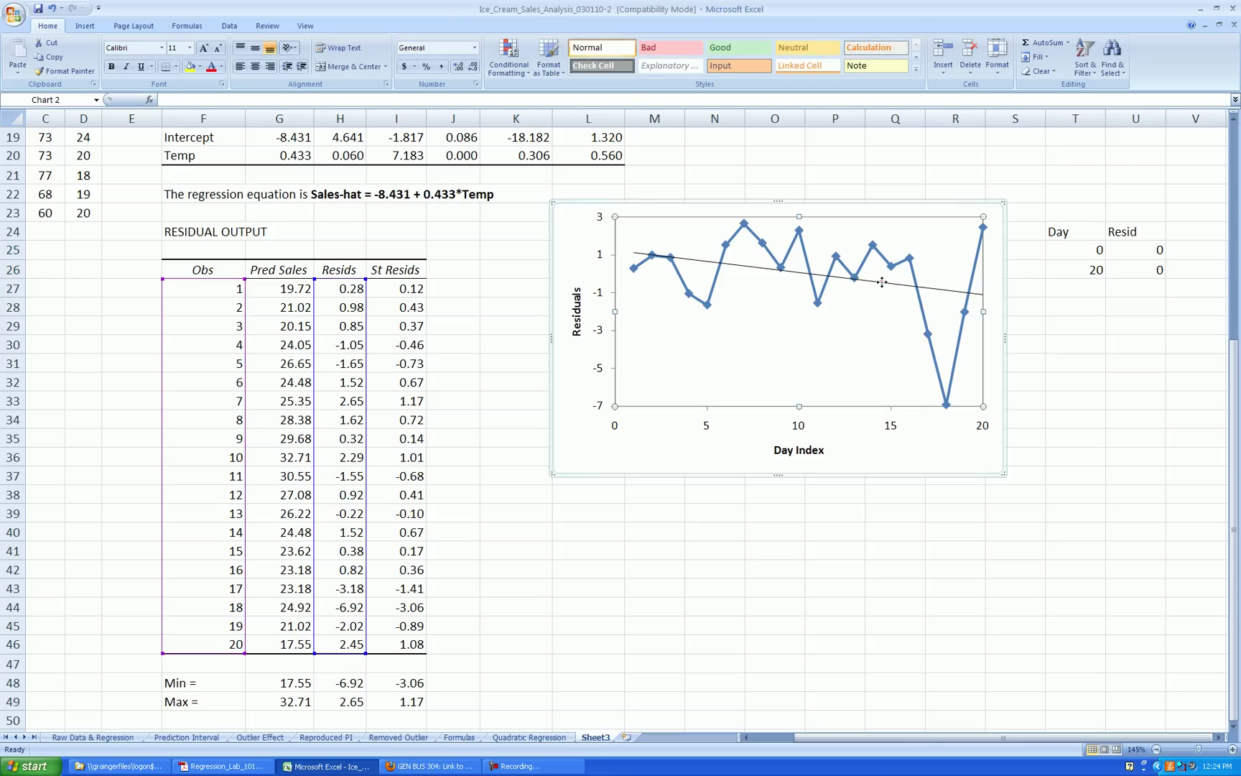
{"action": "left_click", "coordinate": [951, 286]}
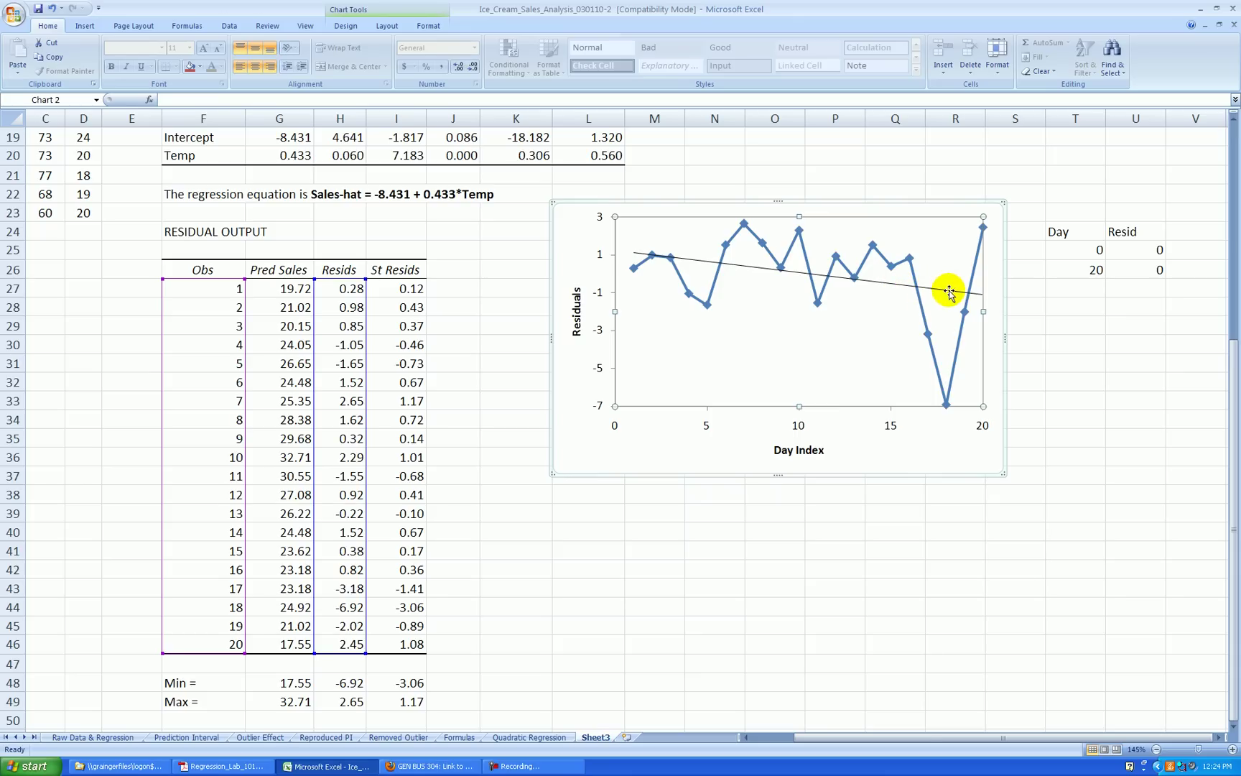
{"action": "left_click", "coordinate": [1051, 326]}
{"action": "left_click", "coordinate": [939, 289]}
{"action": "left_click", "coordinate": [51, 8]}
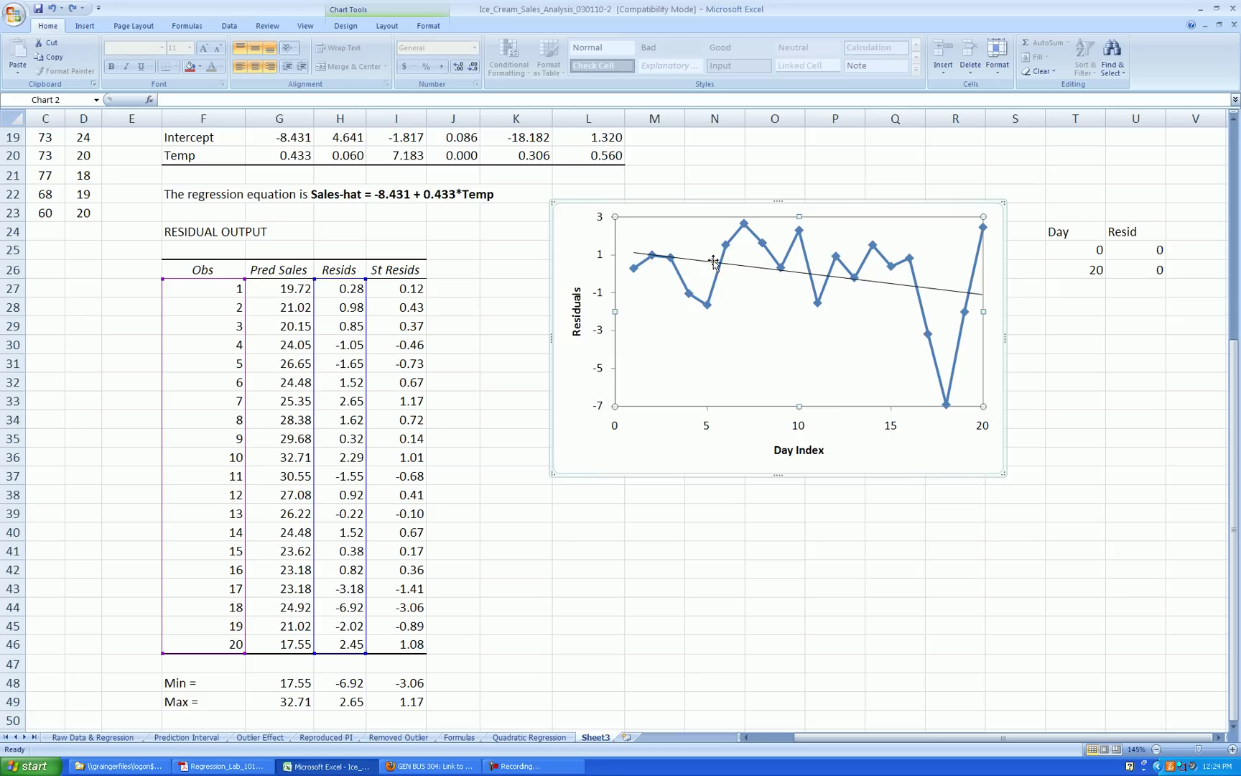
{"action": "left_click", "coordinate": [1152, 342]}
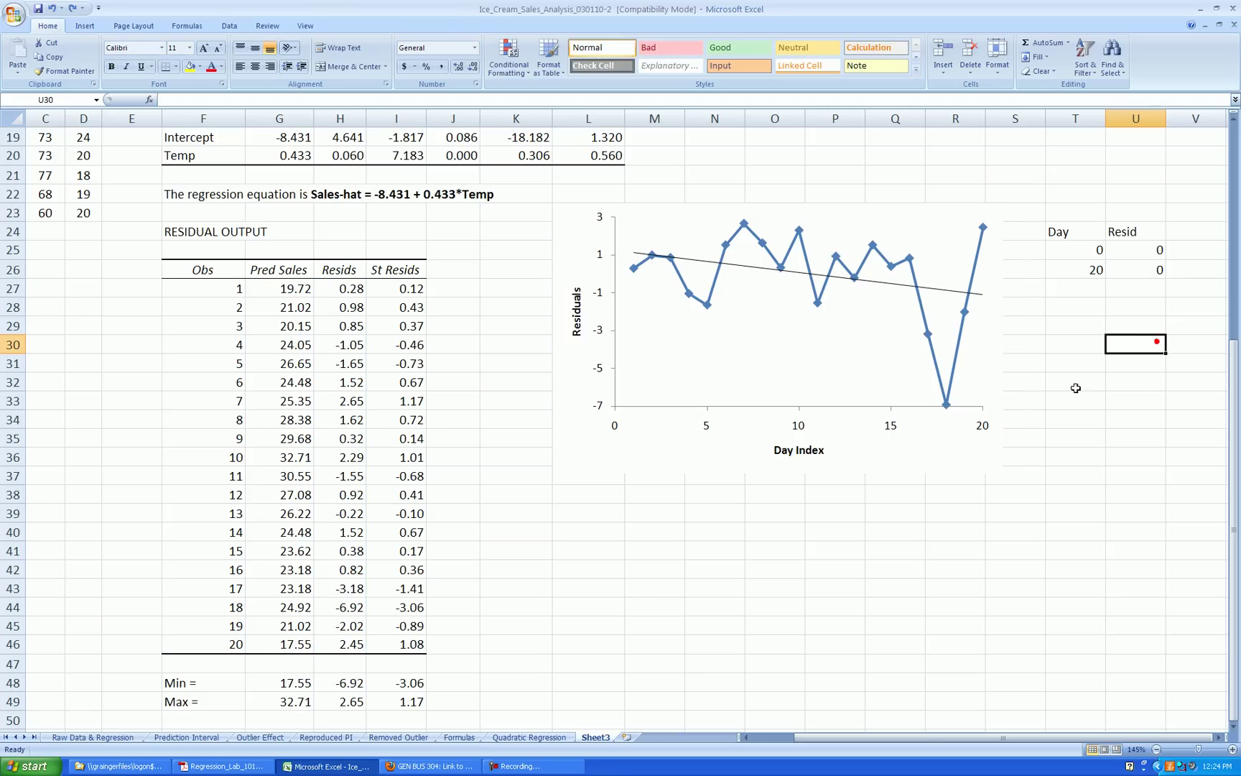
{"action": "left_click", "coordinate": [901, 287]}
{"action": "key", "text": "Delete"}
{"action": "left_click", "coordinate": [1075, 400]}
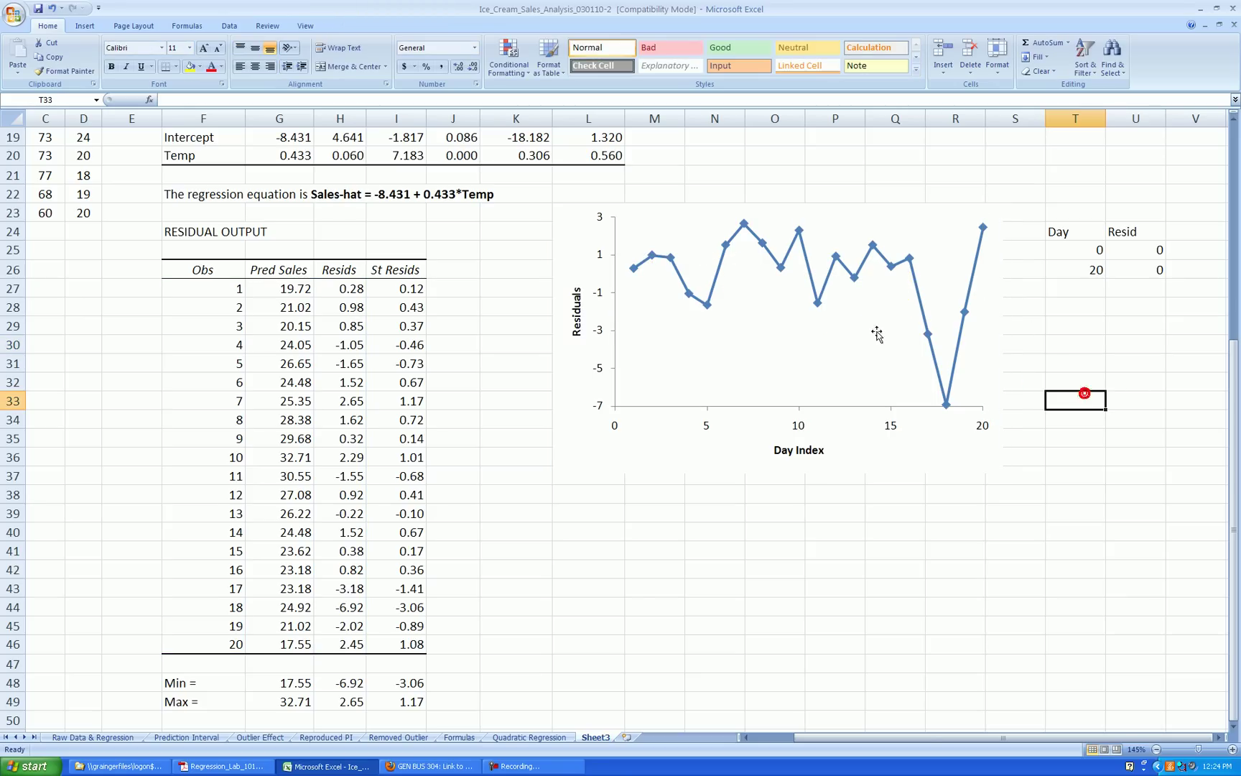
Add a chart series with X values T25:T26 and Y values U25:U26.
{"action": "right_click", "coordinate": [811, 325]}
{"action": "left_click", "coordinate": [826, 367]}
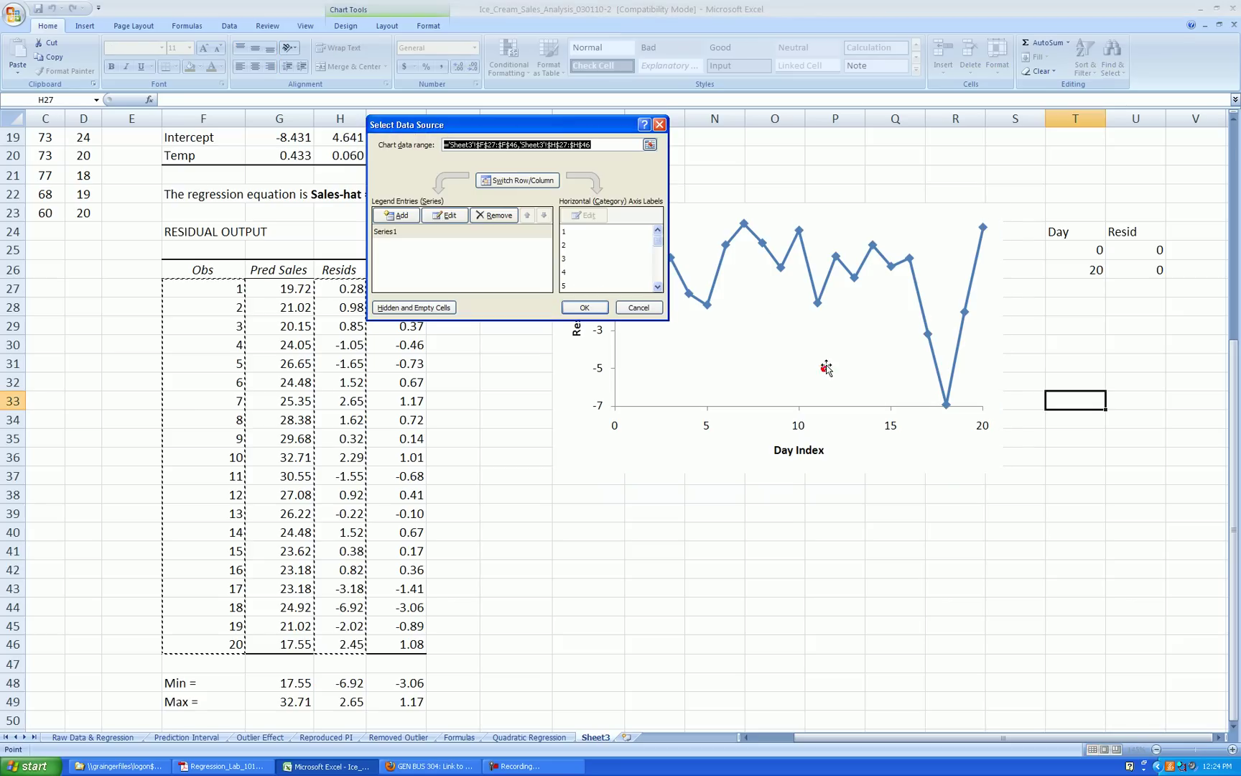
{"action": "left_click", "coordinate": [396, 216]}
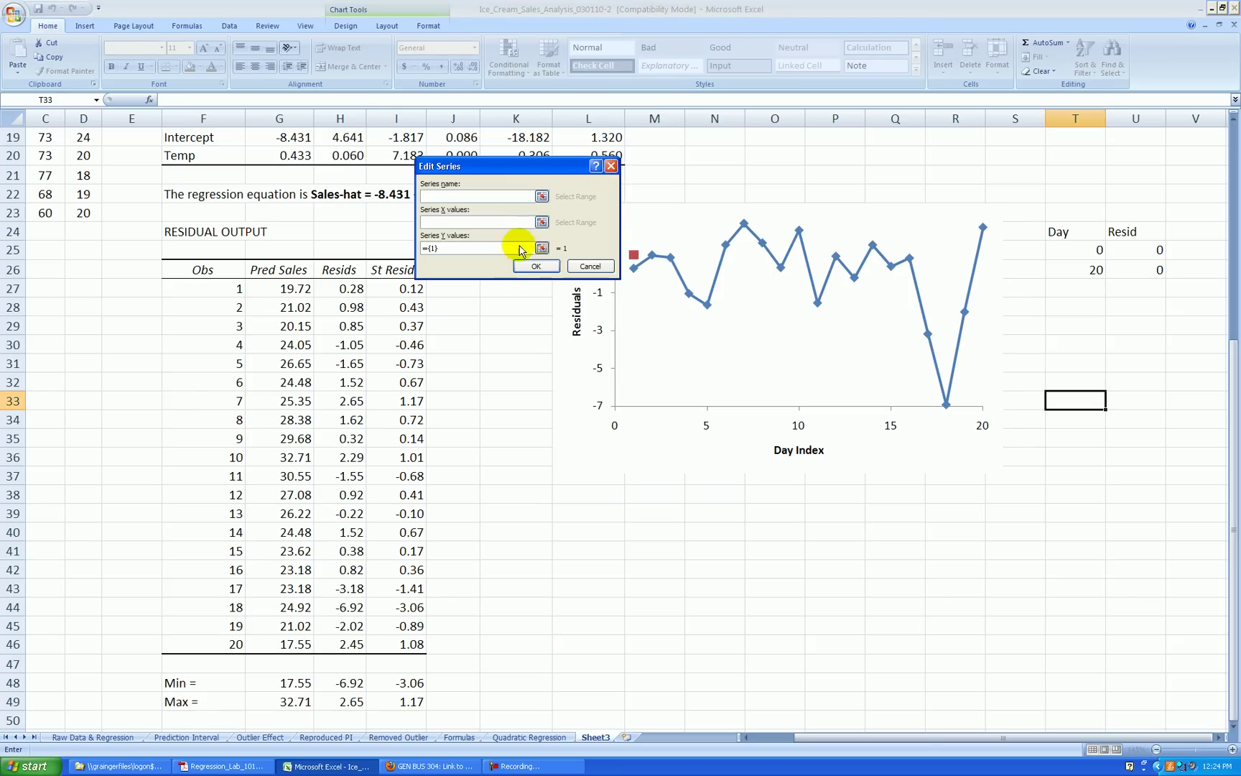
{"action": "left_click", "coordinate": [541, 248]}
{"action": "left_click_drag", "start_coordinate": [1097, 252], "coordinate": [1093, 270]}
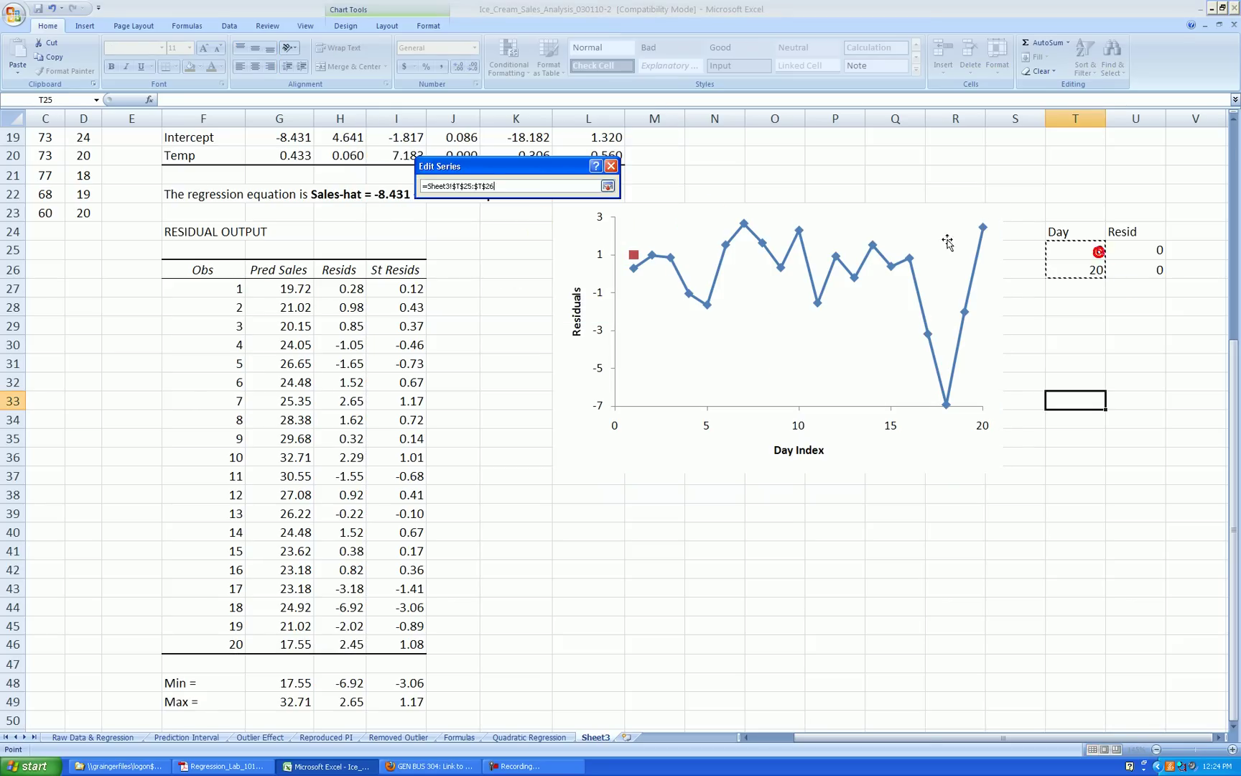
{"action": "left_click", "coordinate": [608, 186]}
{"action": "left_click", "coordinate": [543, 250]}
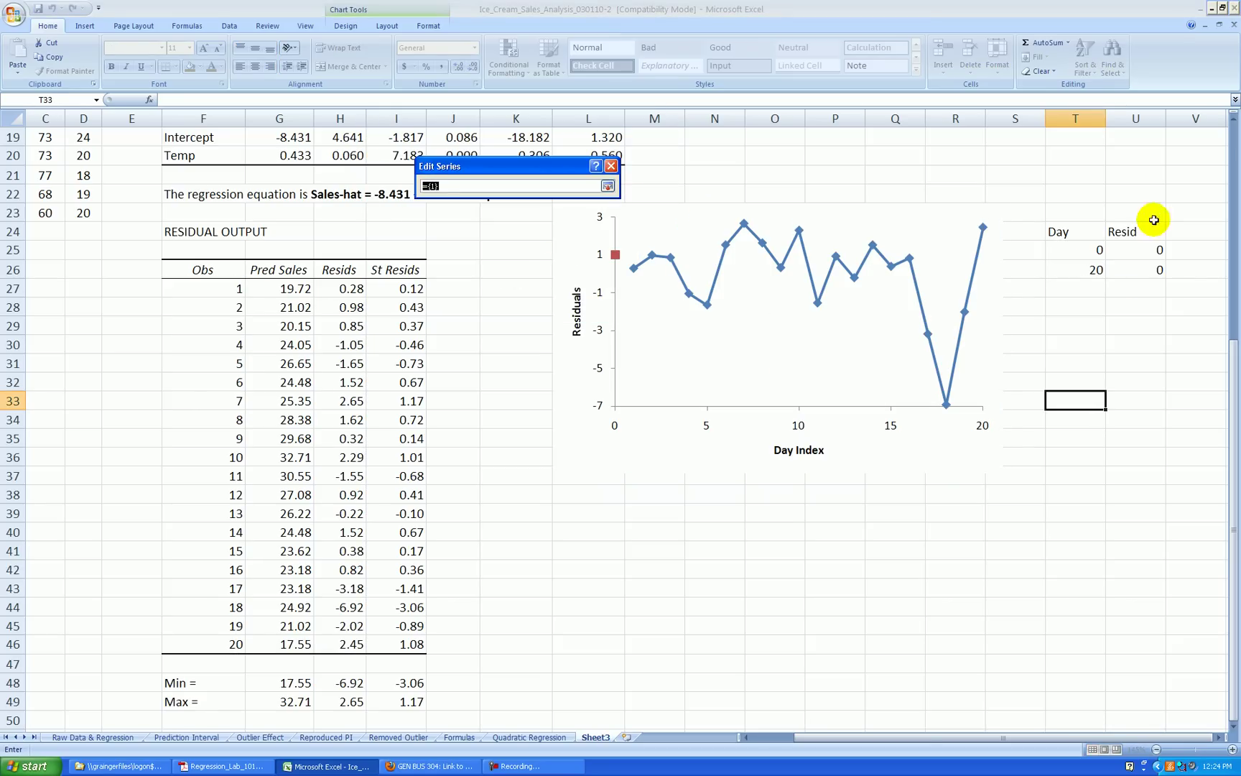
{"action": "left_click", "coordinate": [1152, 254]}
{"action": "left_click", "coordinate": [607, 186]}
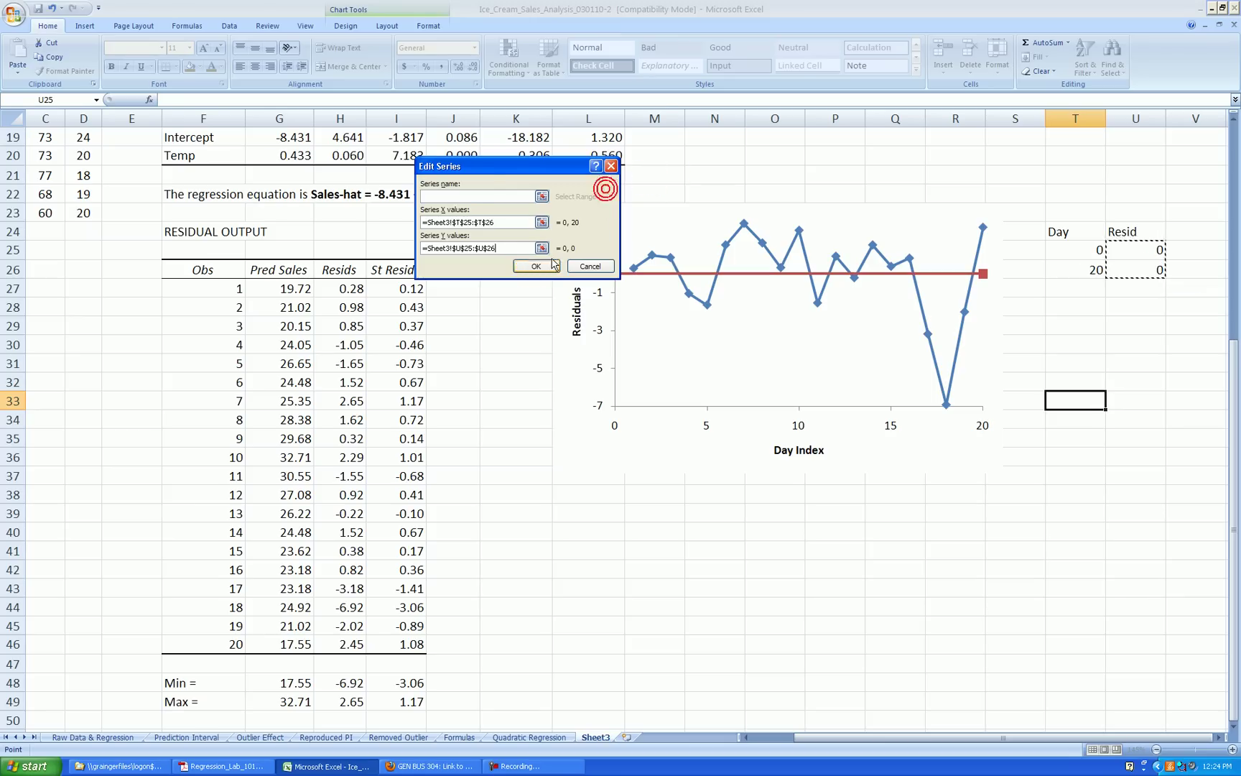
{"action": "left_click", "coordinate": [533, 267]}
{"action": "left_click", "coordinate": [608, 311]}
{"action": "left_click", "coordinate": [763, 278]}
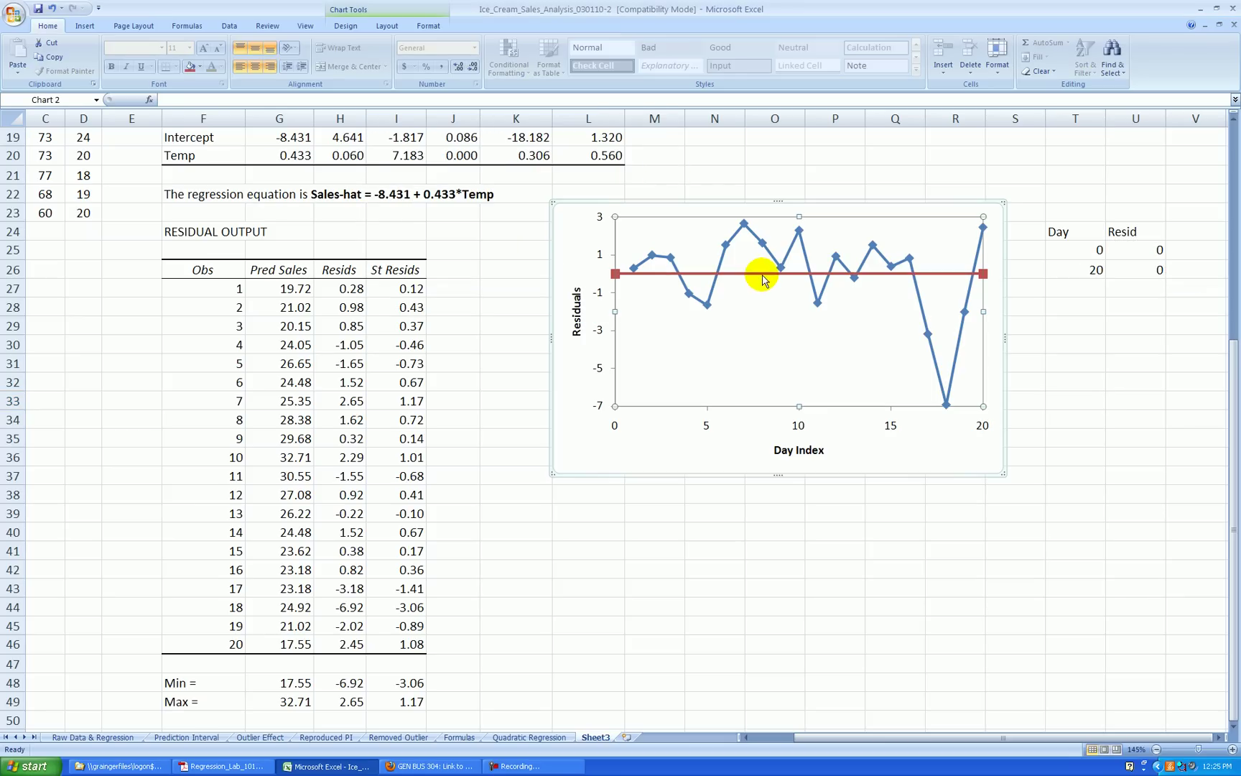
Format the zero reference series with marker type None and a solid gray line.
{"action": "right_click", "coordinate": [763, 279]}
{"action": "left_click", "coordinate": [821, 388]}
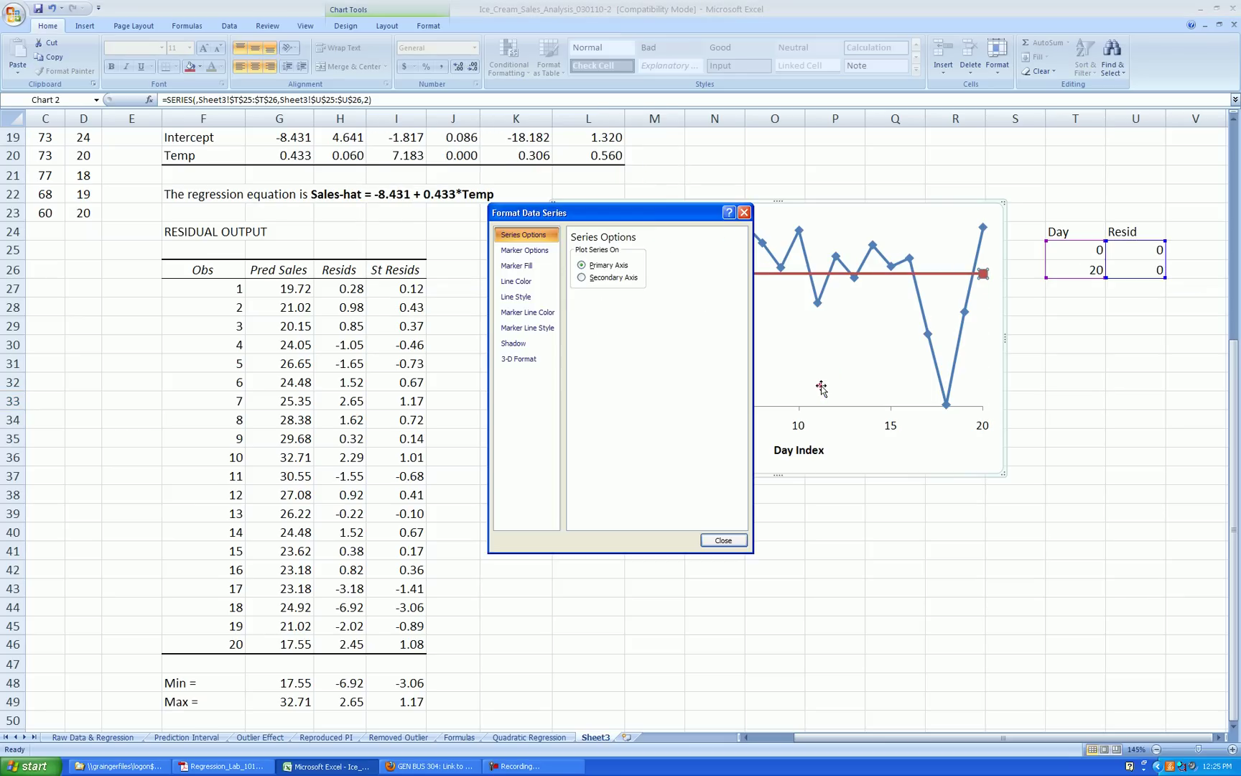
{"action": "left_click", "coordinate": [525, 250]}
{"action": "left_click", "coordinate": [581, 279]}
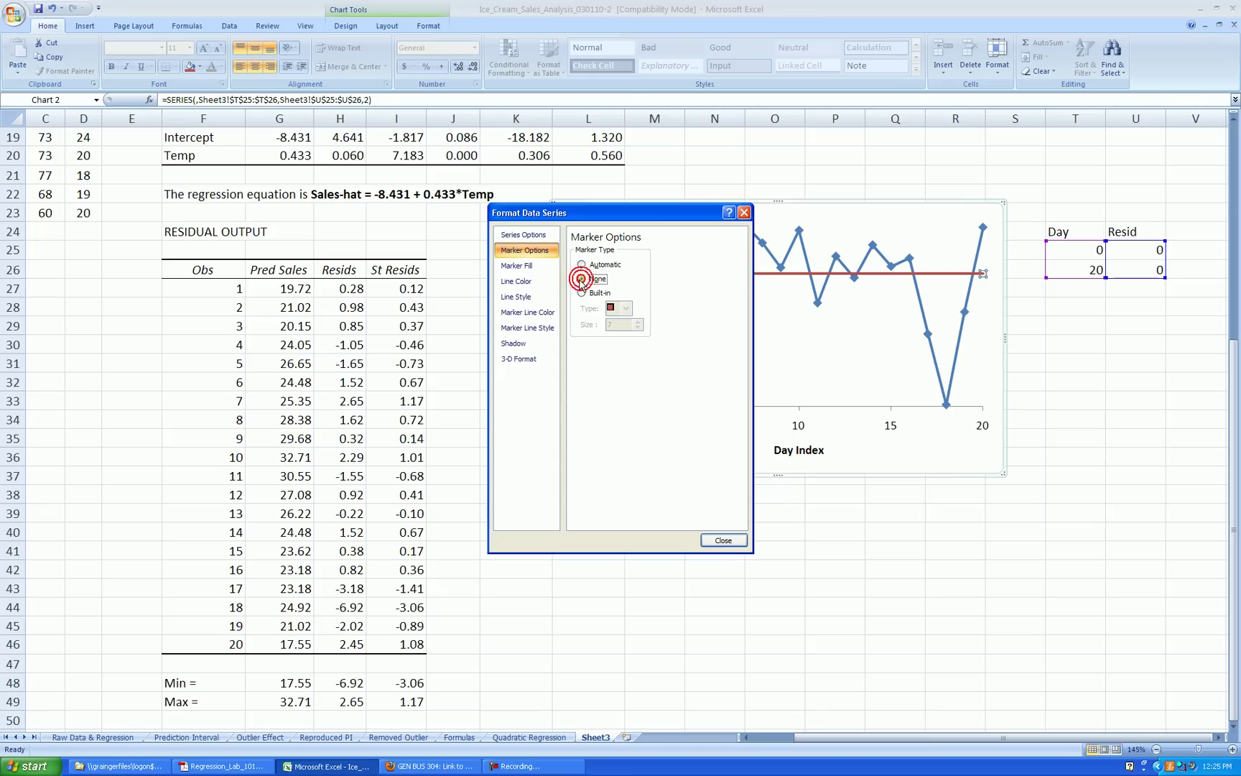
{"action": "left_click", "coordinate": [532, 281]}
{"action": "left_click", "coordinate": [575, 264]}
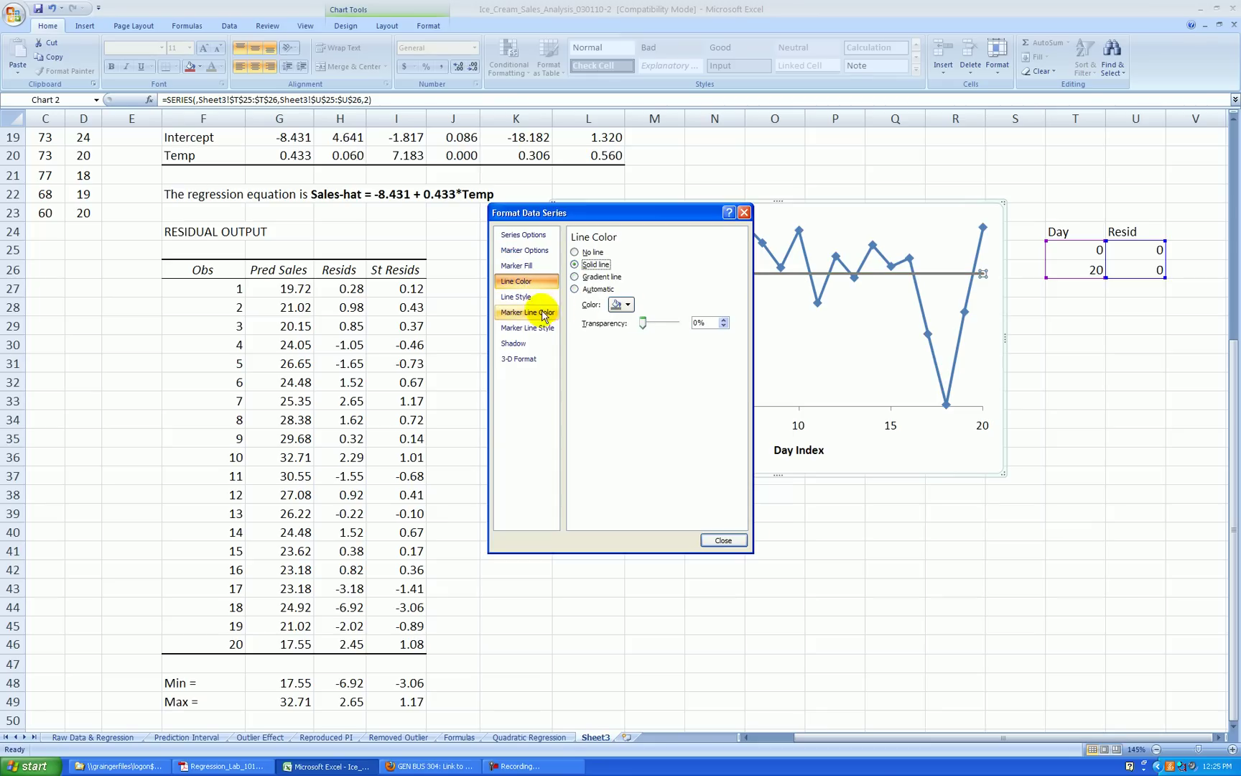
{"action": "left_click", "coordinate": [534, 298]}
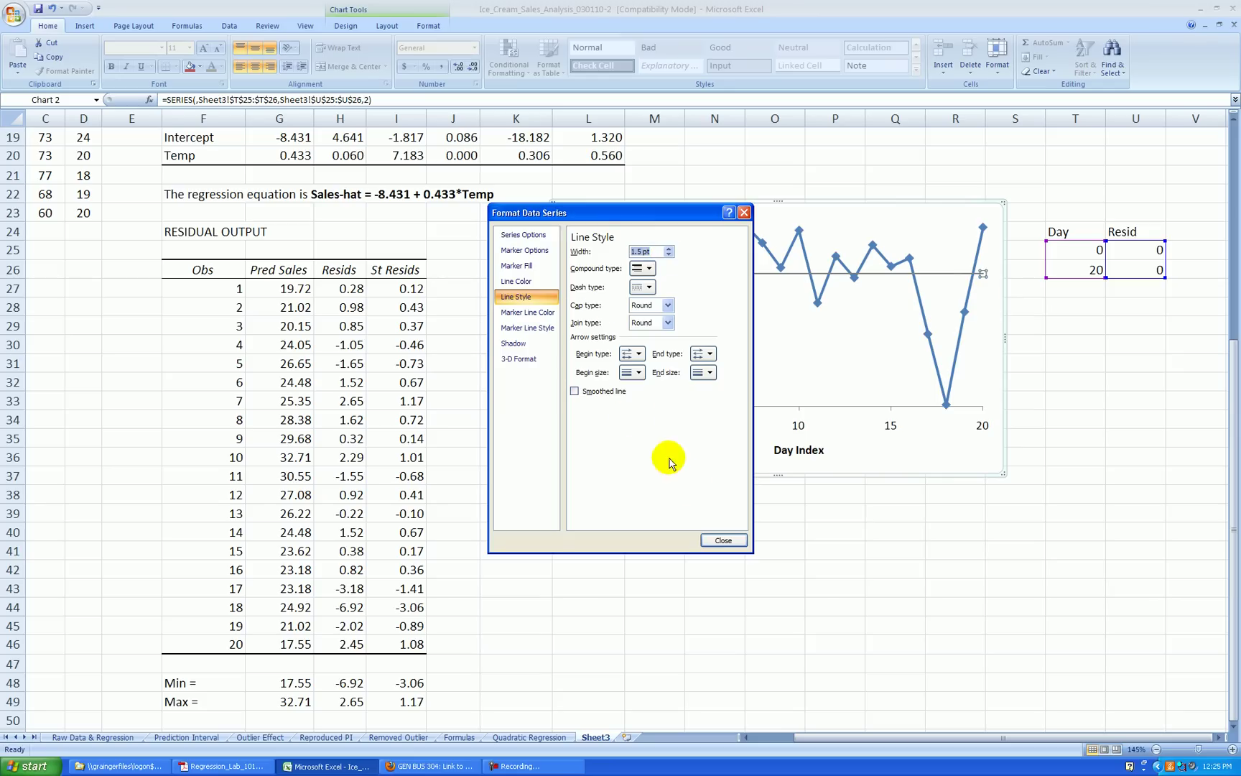
{"action": "left_click", "coordinate": [723, 540]}
{"action": "left_click", "coordinate": [895, 532]}
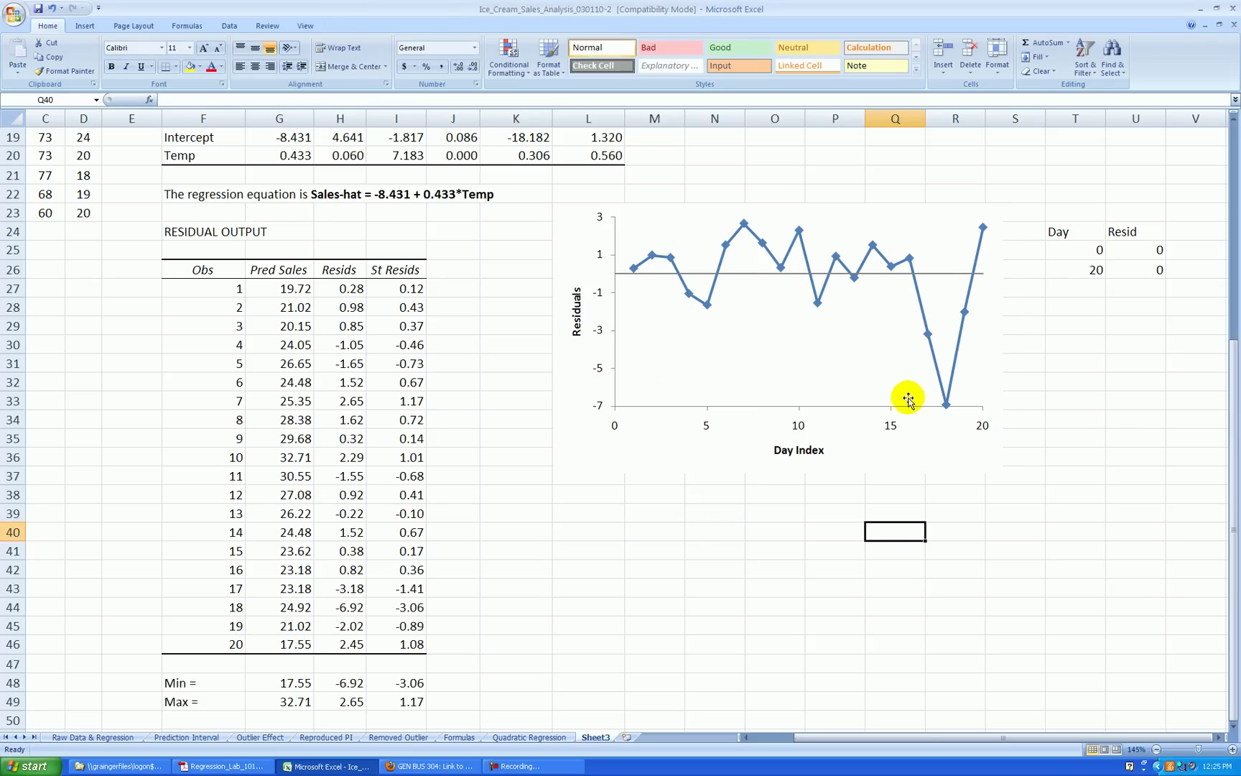
Set the residual-vs-day plot area border to a solid line in a dark colour.
{"action": "right_click", "coordinate": [906, 397]}
{"action": "left_click", "coordinate": [955, 482]}
{"action": "left_click", "coordinate": [528, 251]}
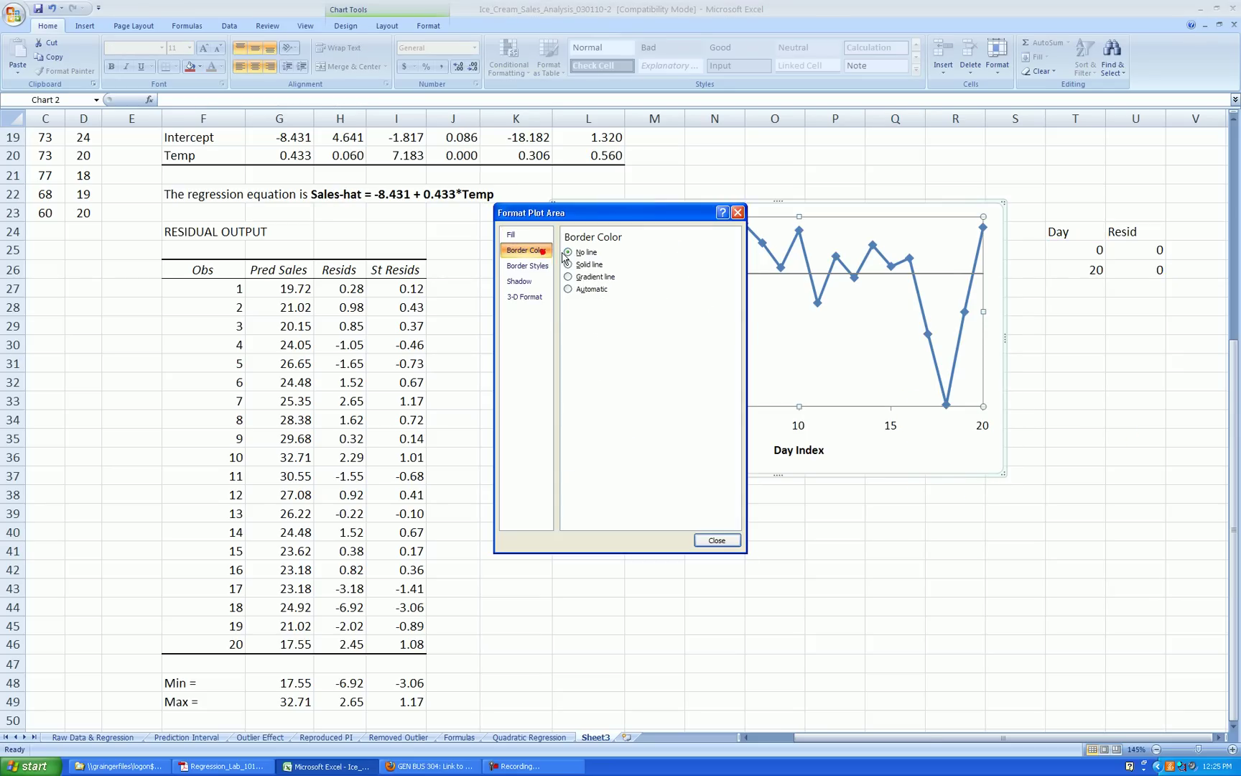
{"action": "left_click", "coordinate": [568, 263]}
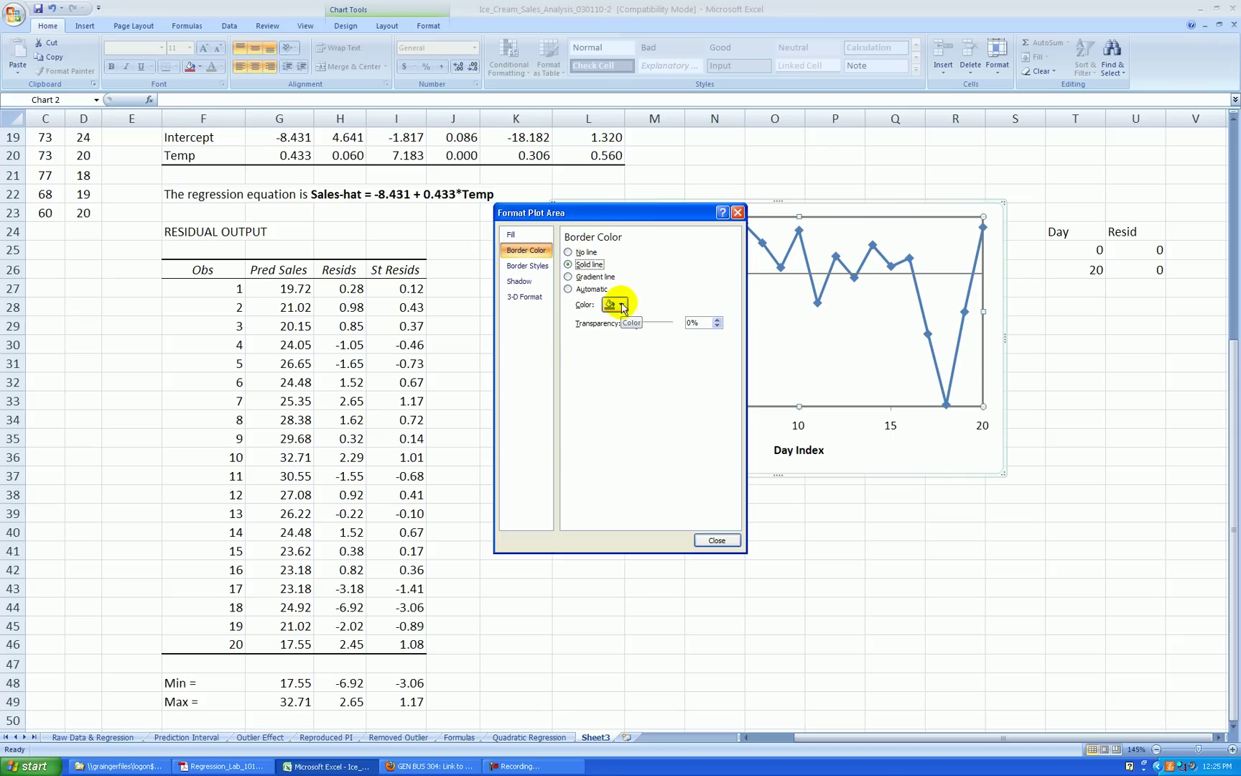
{"action": "left_click", "coordinate": [622, 307]}
{"action": "left_click", "coordinate": [609, 377]}
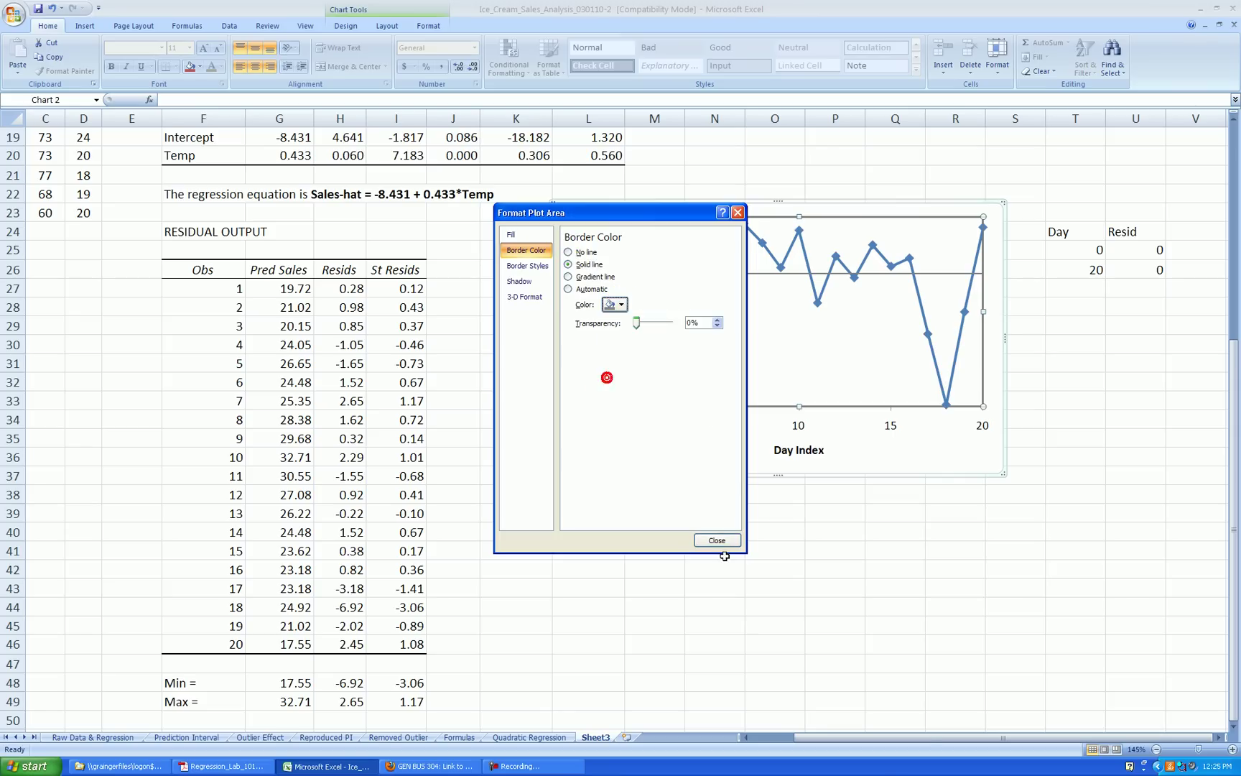
{"action": "left_click", "coordinate": [717, 541]}
{"action": "left_click", "coordinate": [959, 587]}
{"action": "left_click", "coordinate": [1074, 512]}
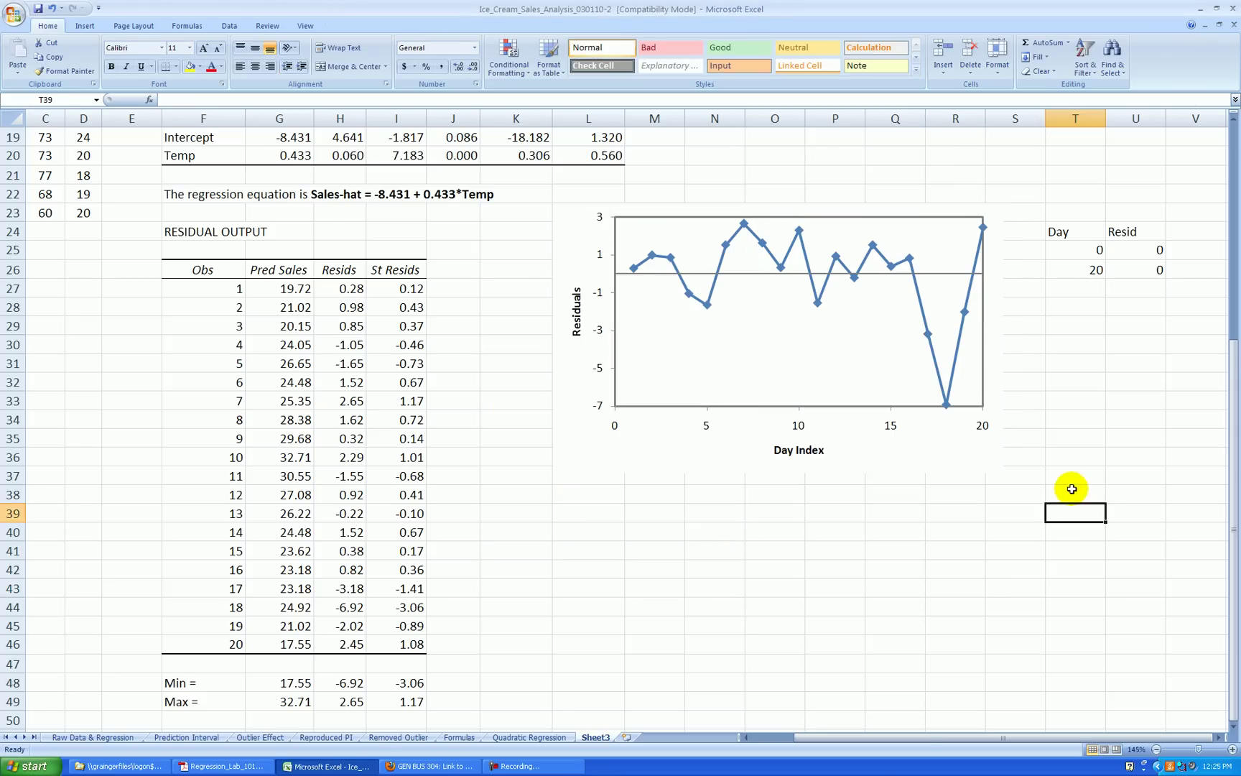
{"action": "left_click", "coordinate": [1144, 380]}
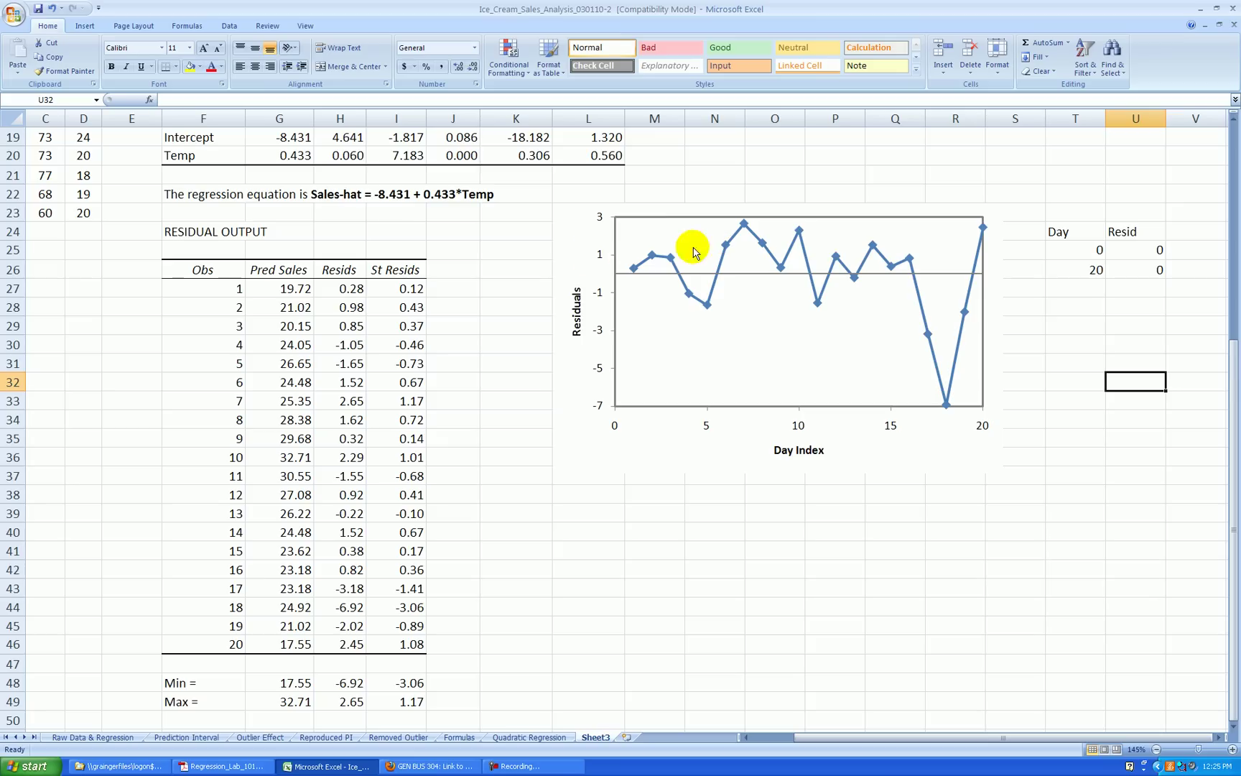
{"action": "left_click", "coordinate": [1065, 351]}
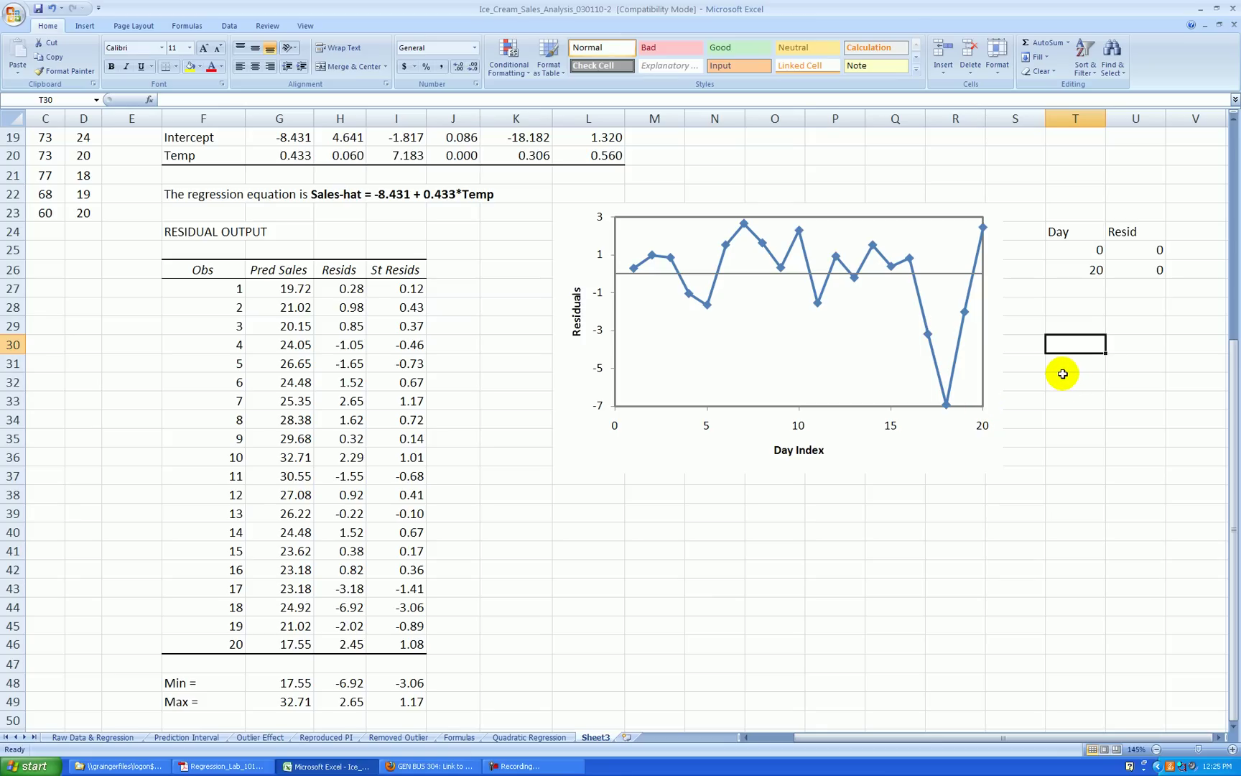
Scroll back to row 1 and column A of Sheet3 and select cell A2.
{"action": "scroll", "coordinate": [1063, 374], "scroll_direction": "up", "scroll_amount": 6}
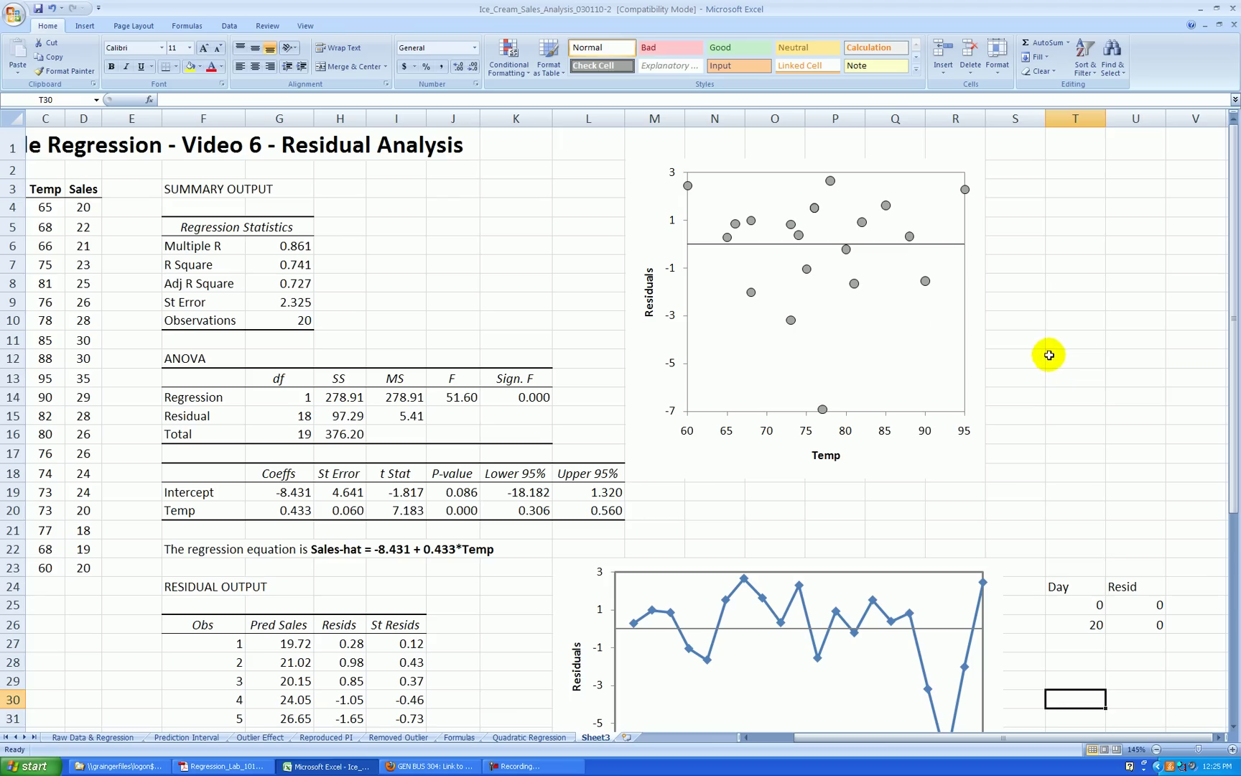
{"action": "left_click", "coordinate": [787, 734]}
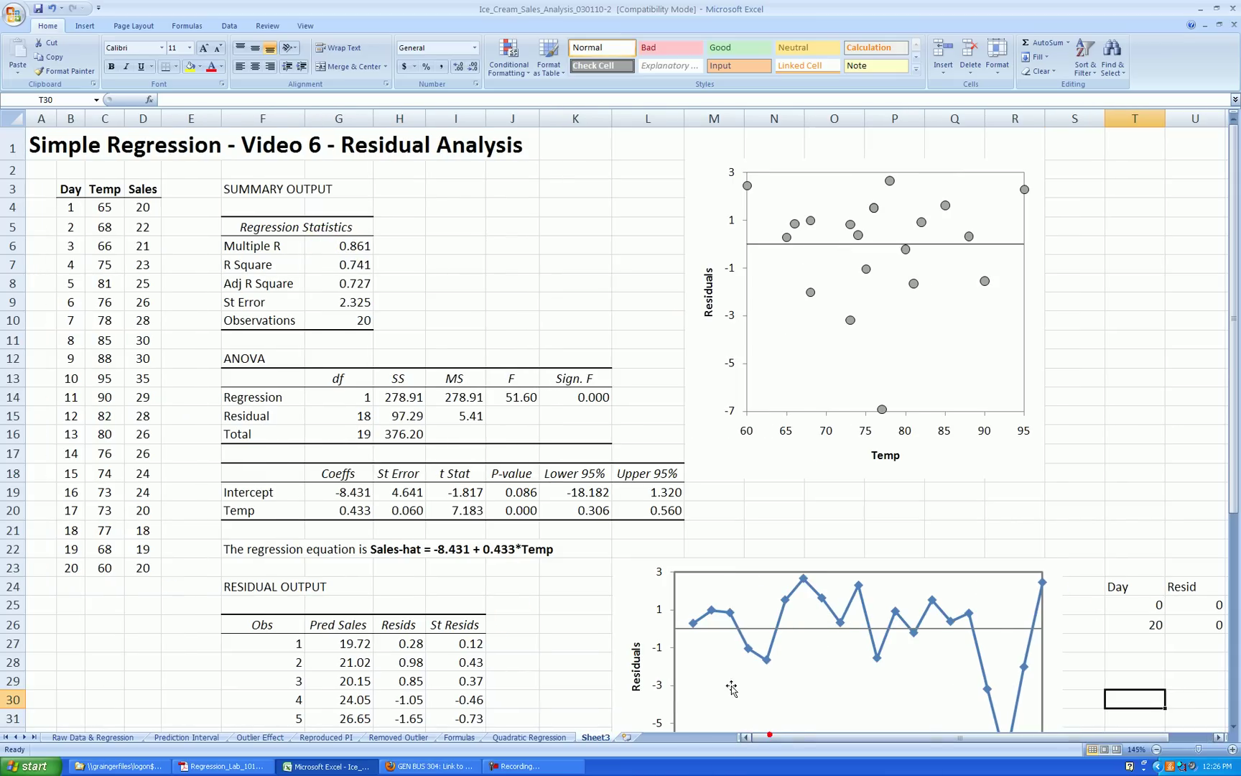
{"action": "left_click", "coordinate": [49, 169]}
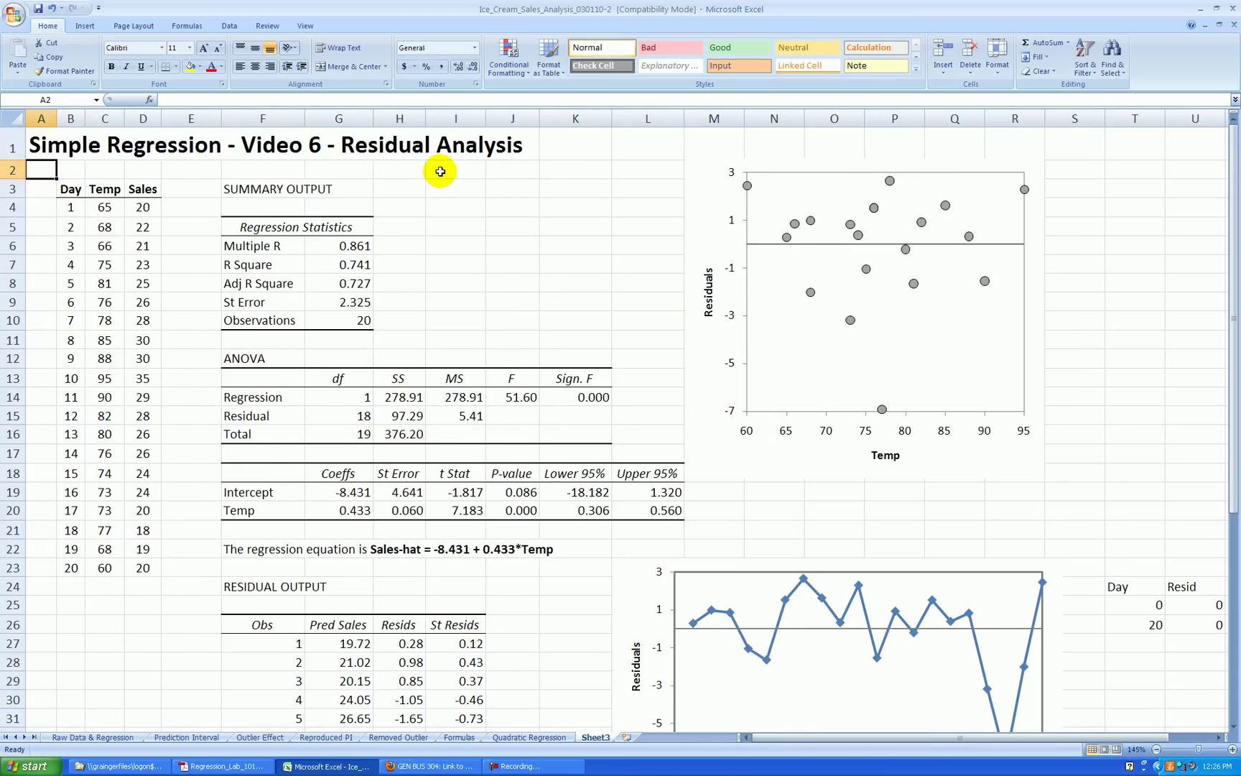